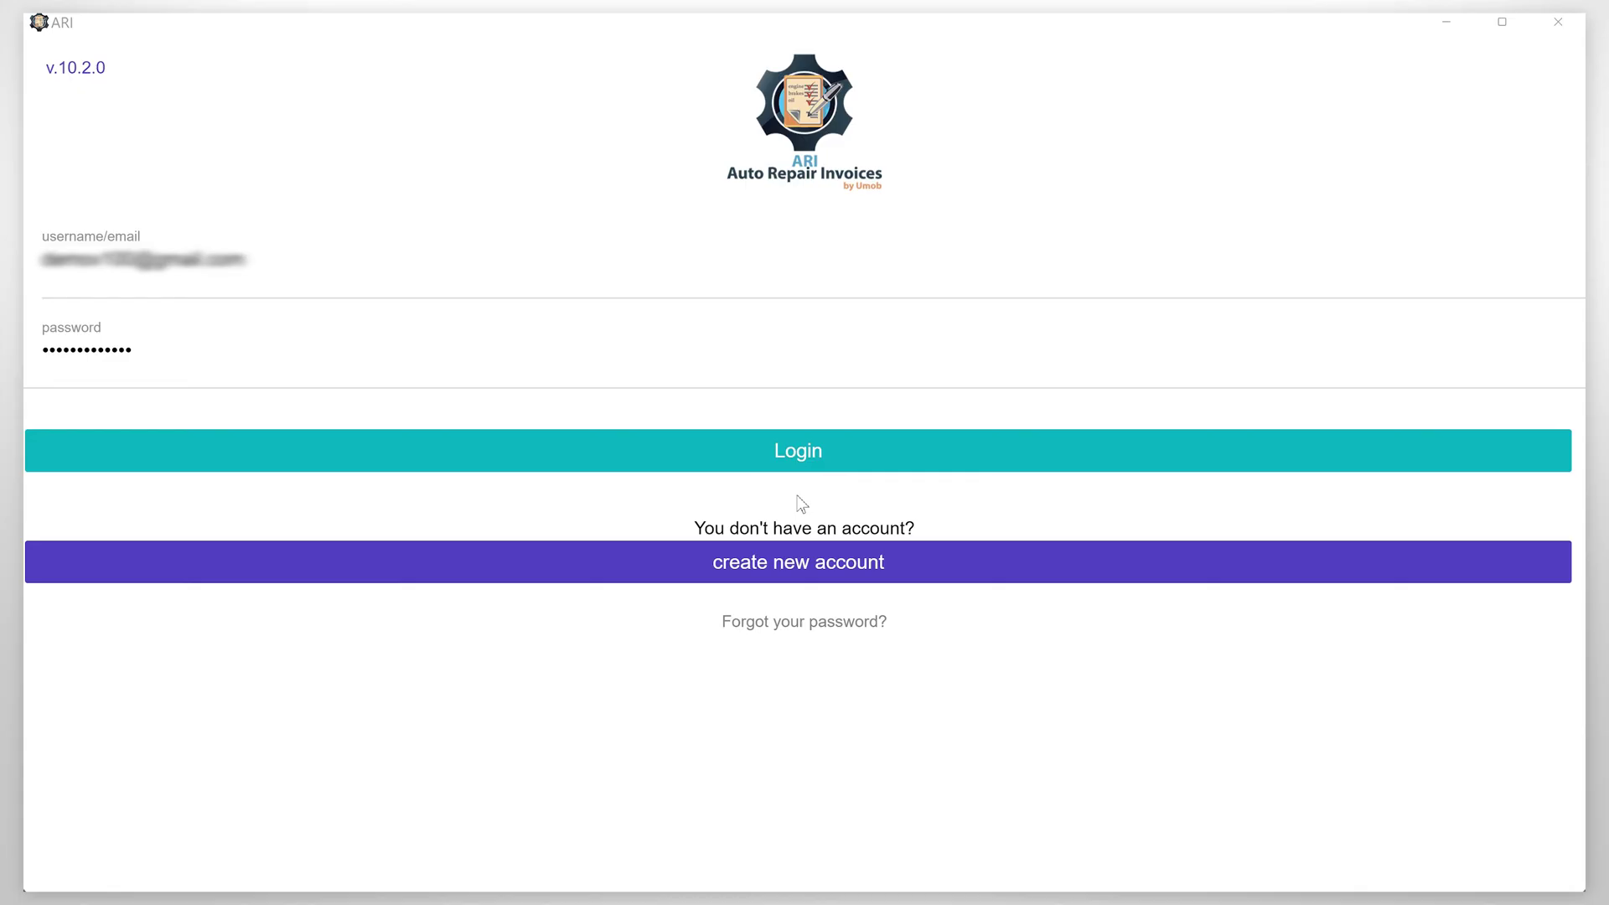
Sign in, look over the profile settings, and return to the home dashboard
left_click(797, 450)
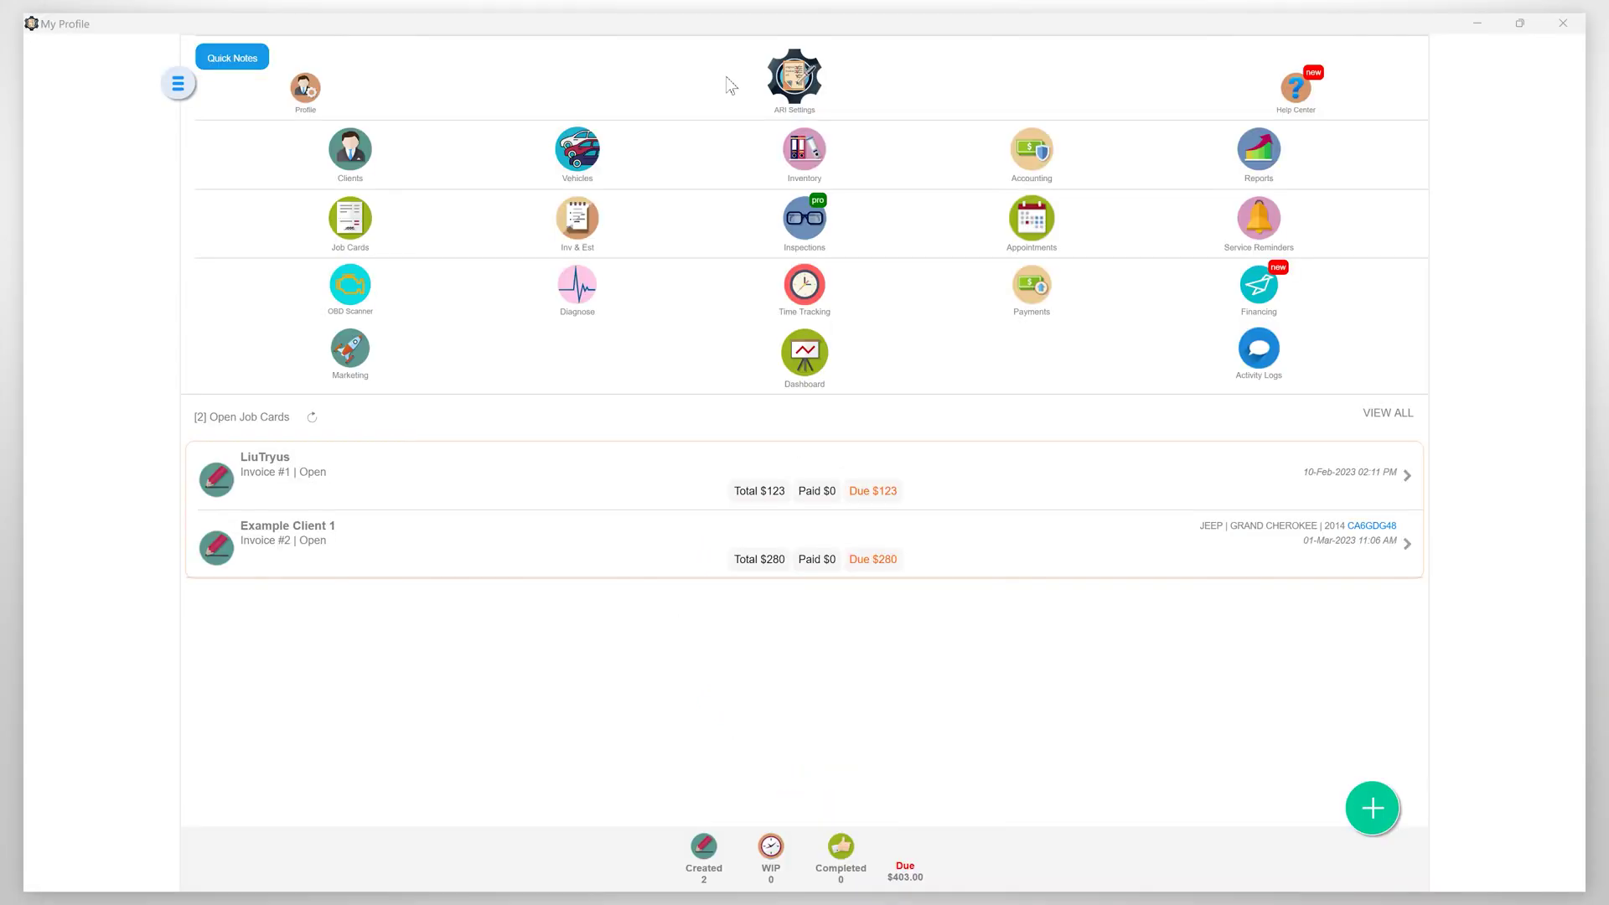
left_click(312, 88)
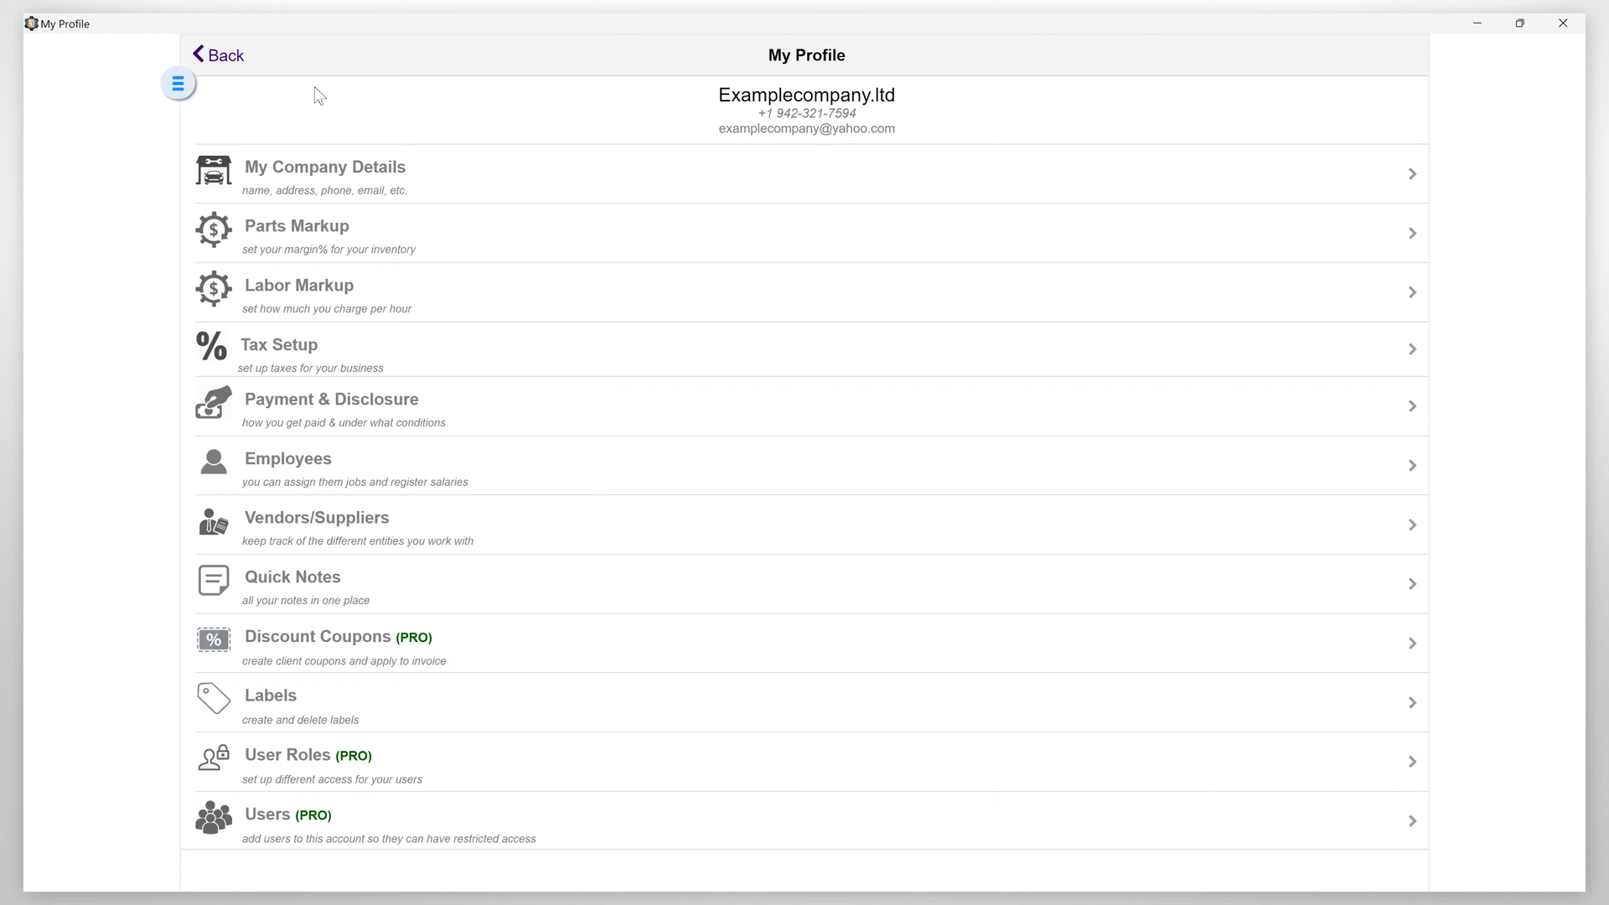
left_click(226, 57)
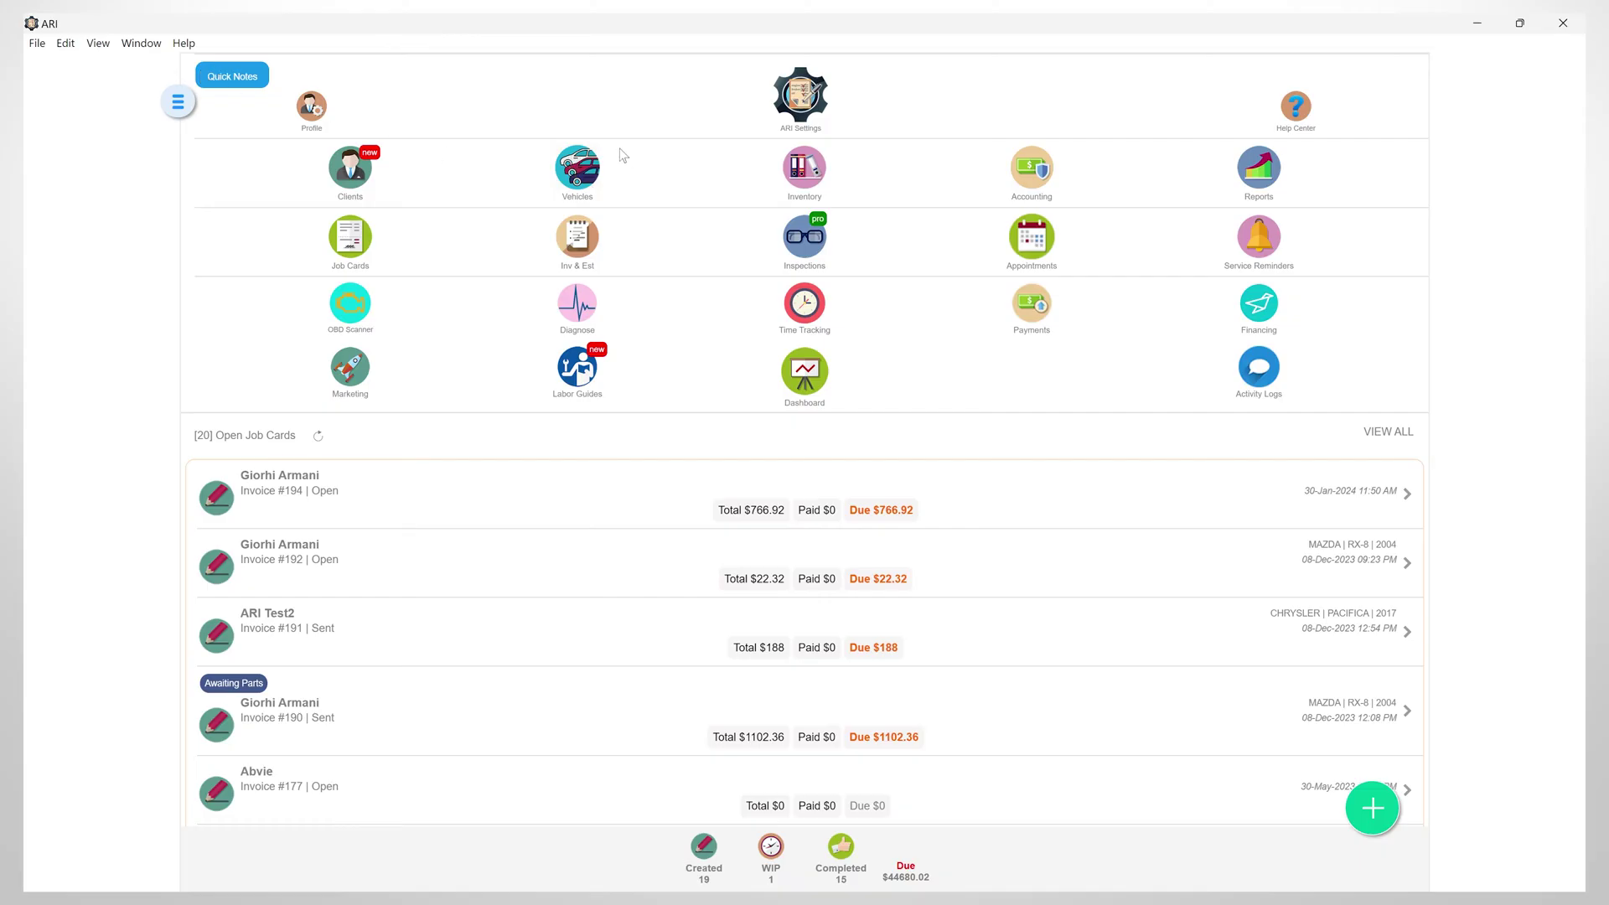
Start a new vehicle record from the Vehicles list using the vehicle selector
left_click(571, 170)
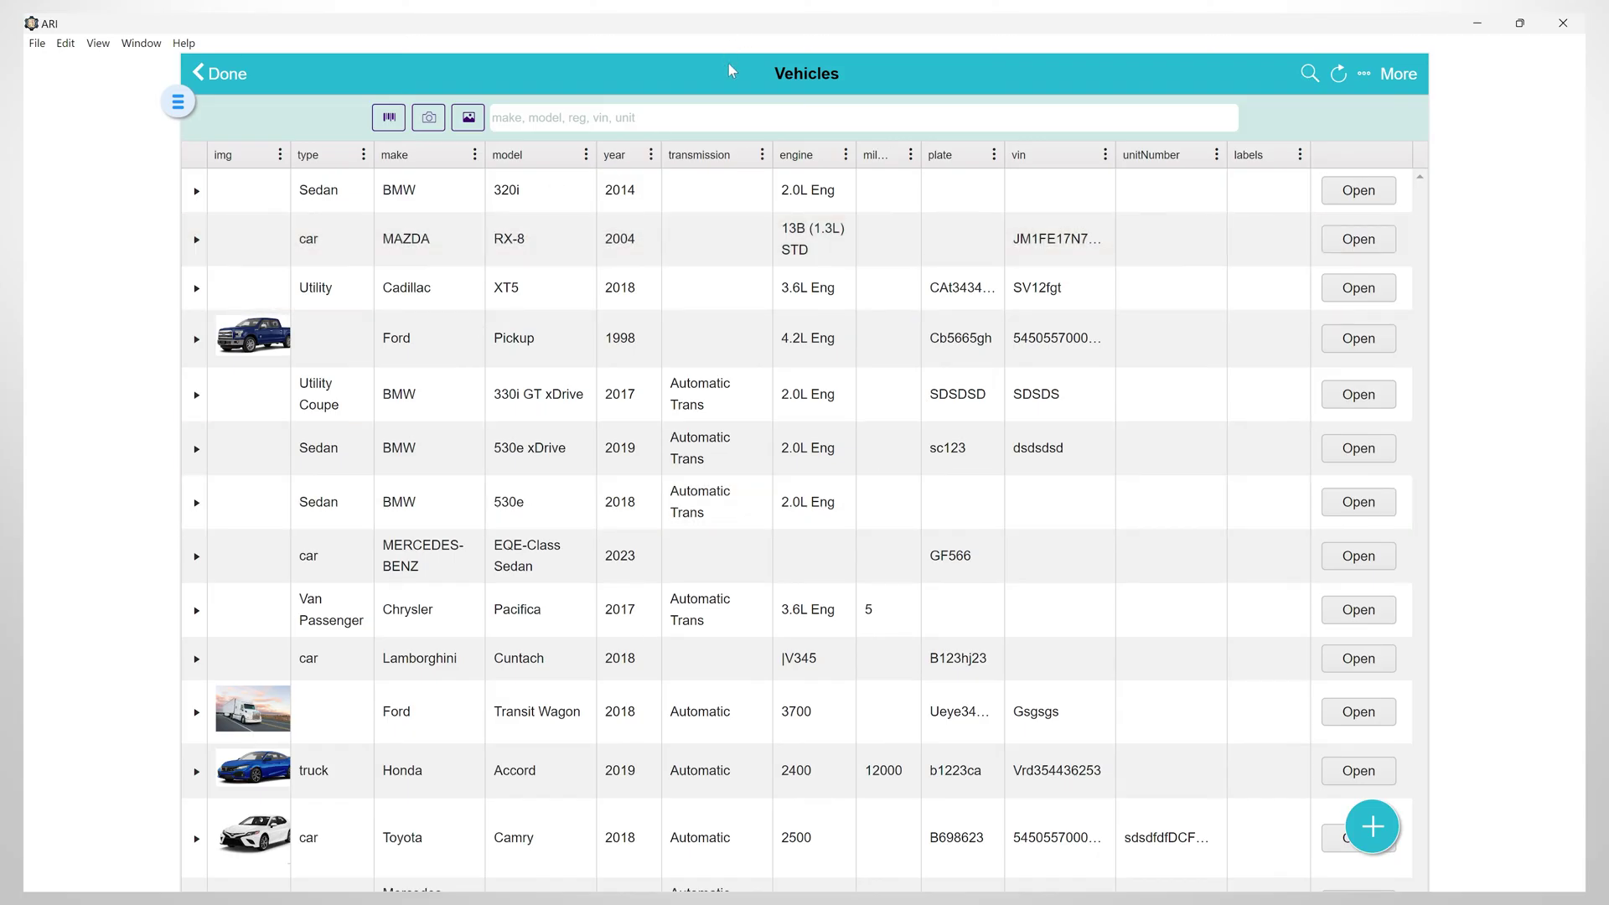
left_click(1349, 829)
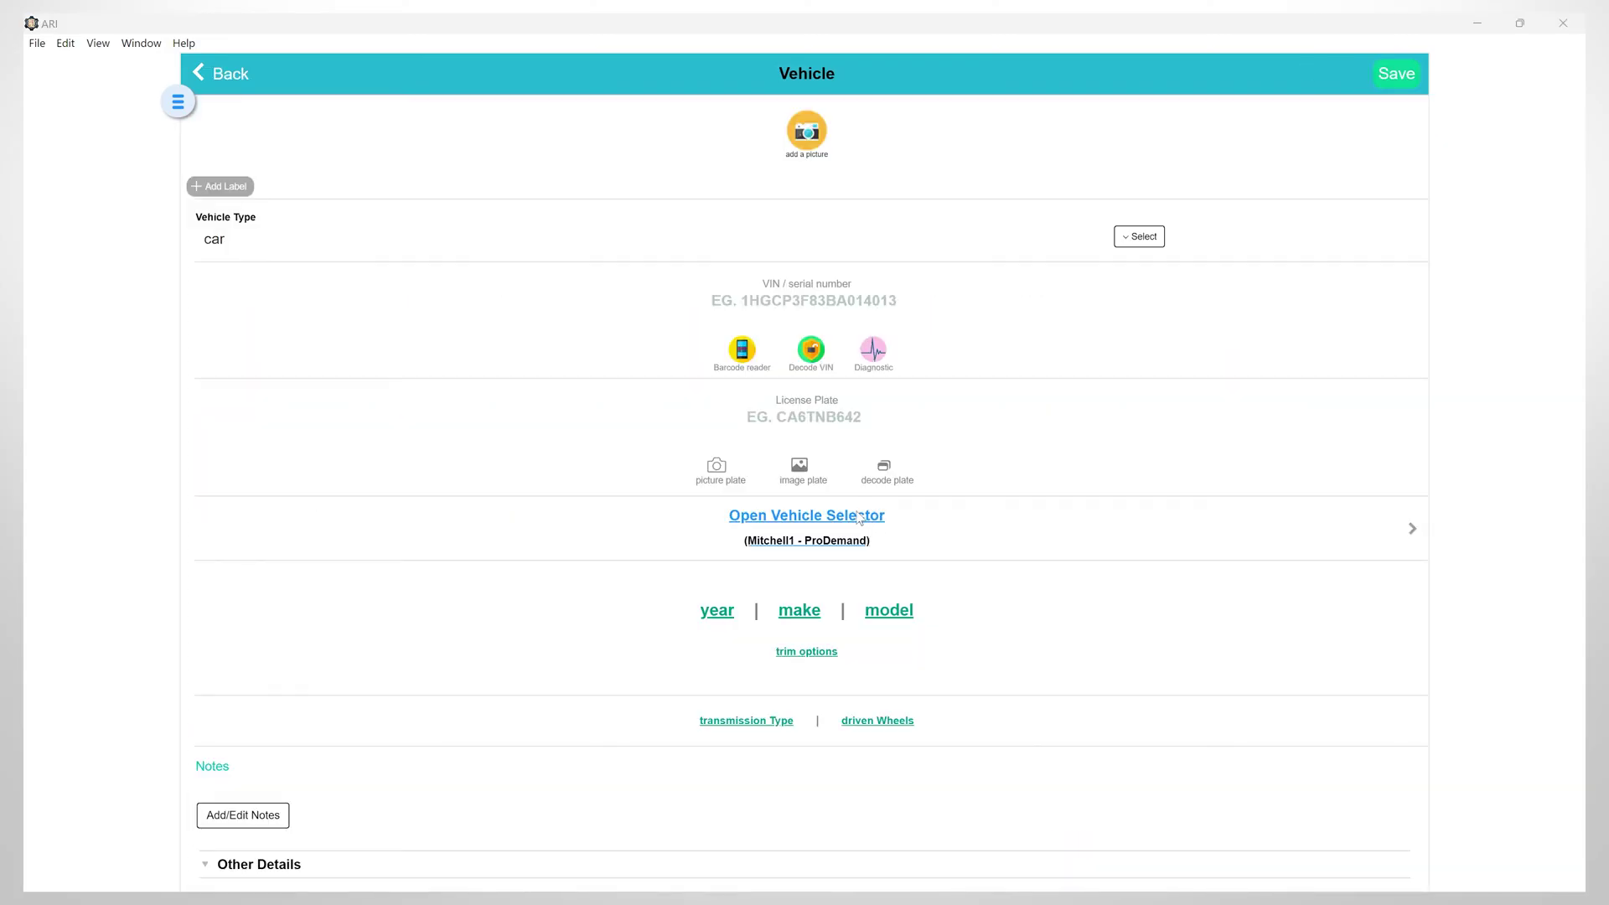
left_click(859, 516)
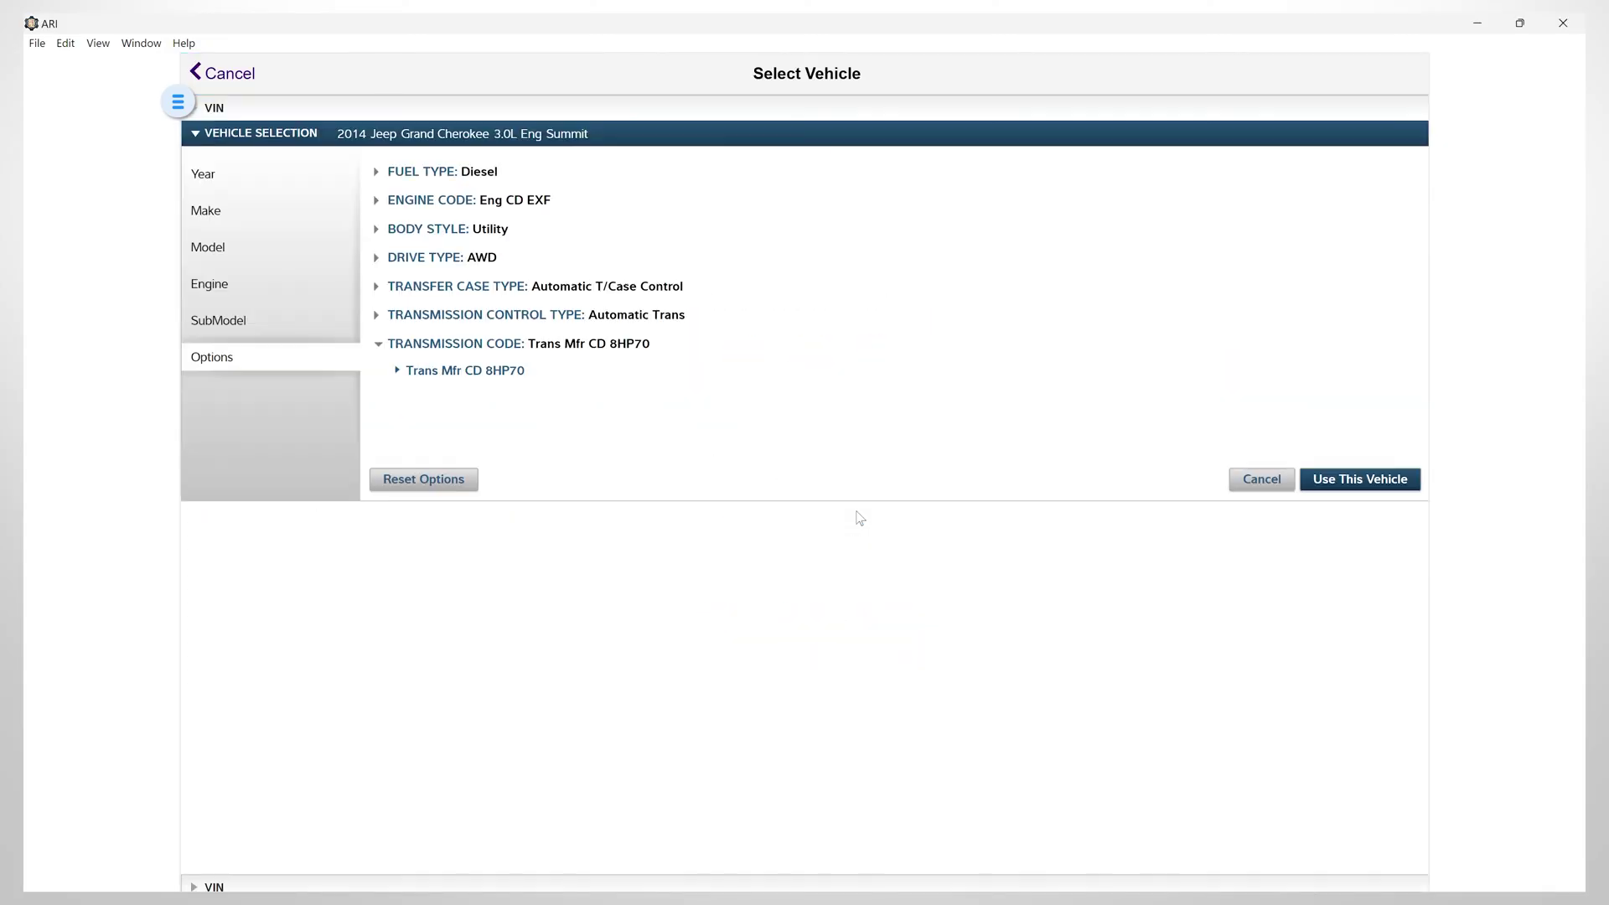
Choose 2014, Jeep, Grand Cherokee, 3.0L engine, Summit submodel in the vehicle selector
left_click(214, 176)
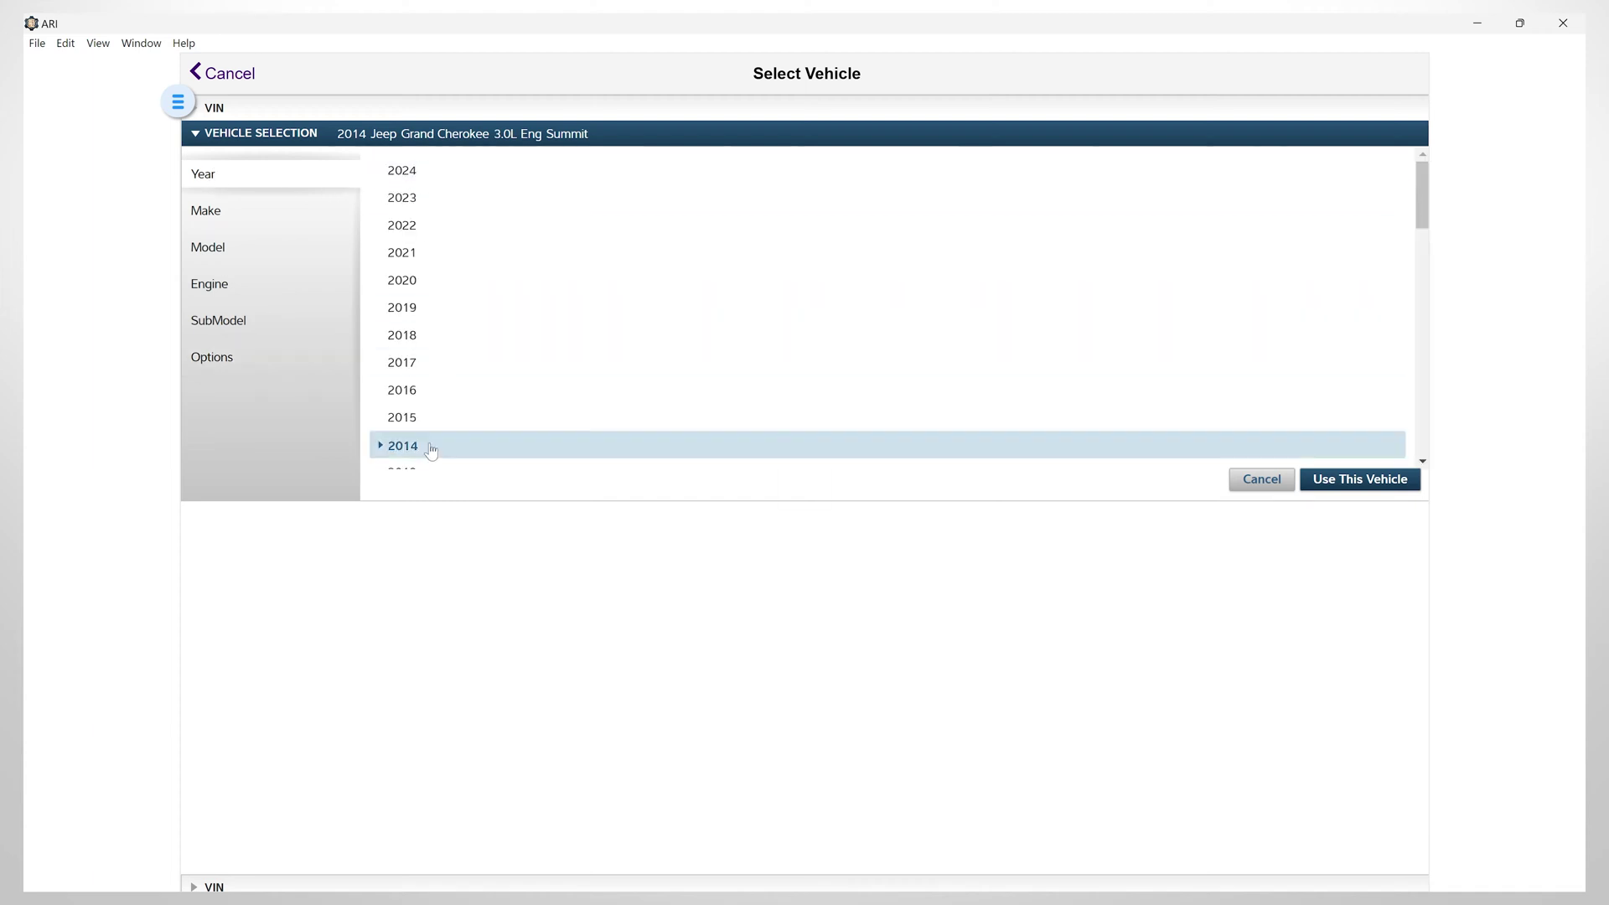
left_click(415, 447)
scroll(442, 368, "down", 5)
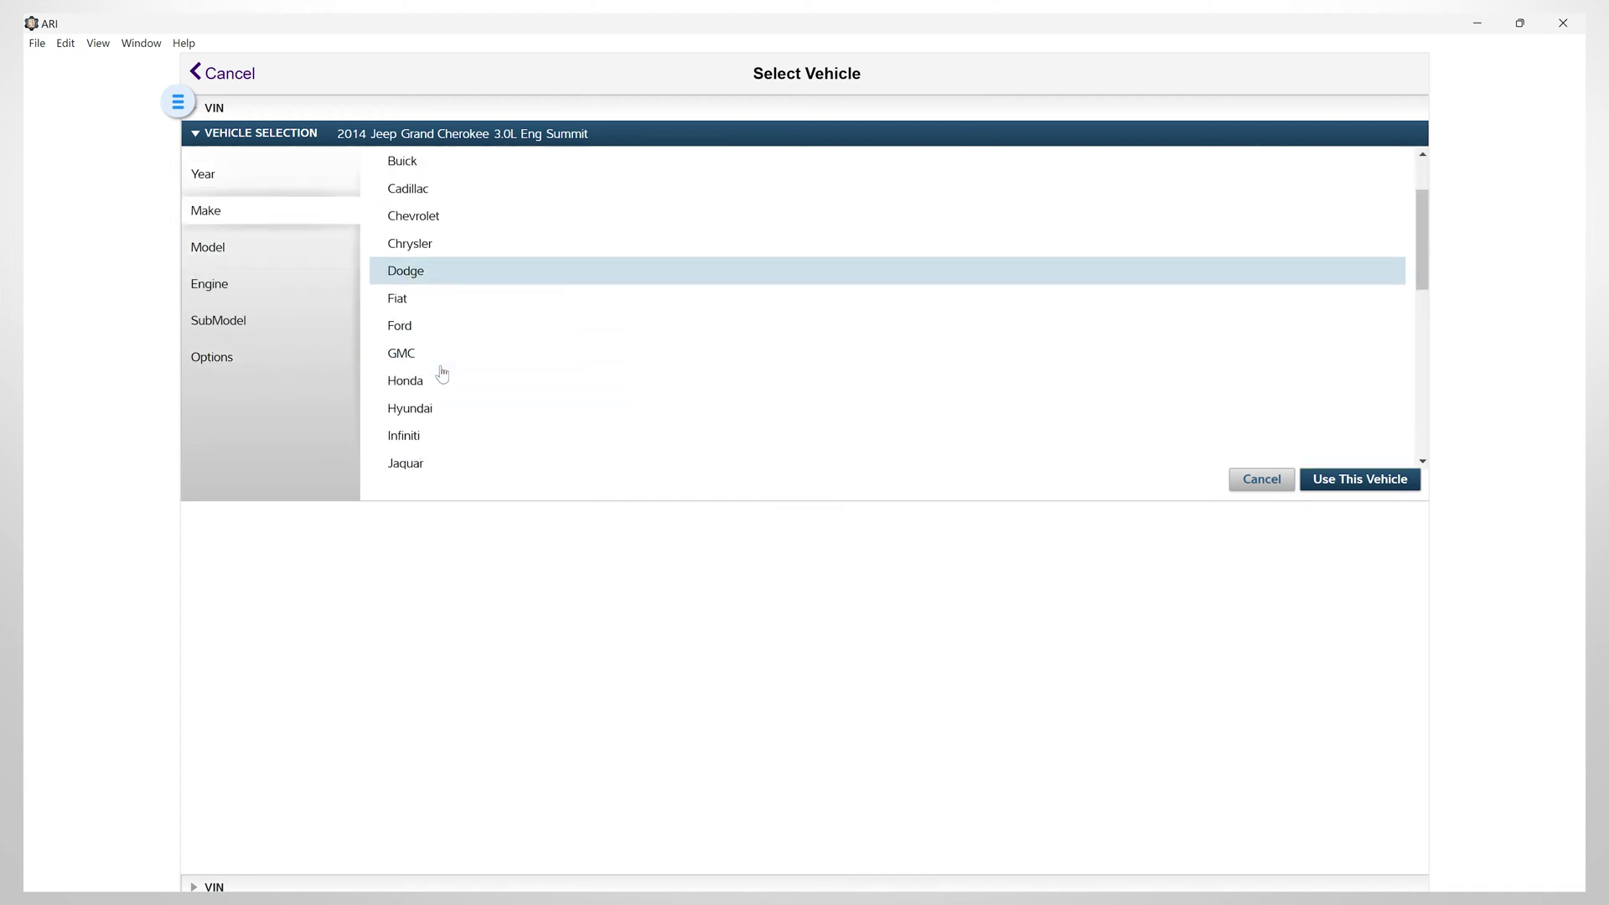
left_click(402, 395)
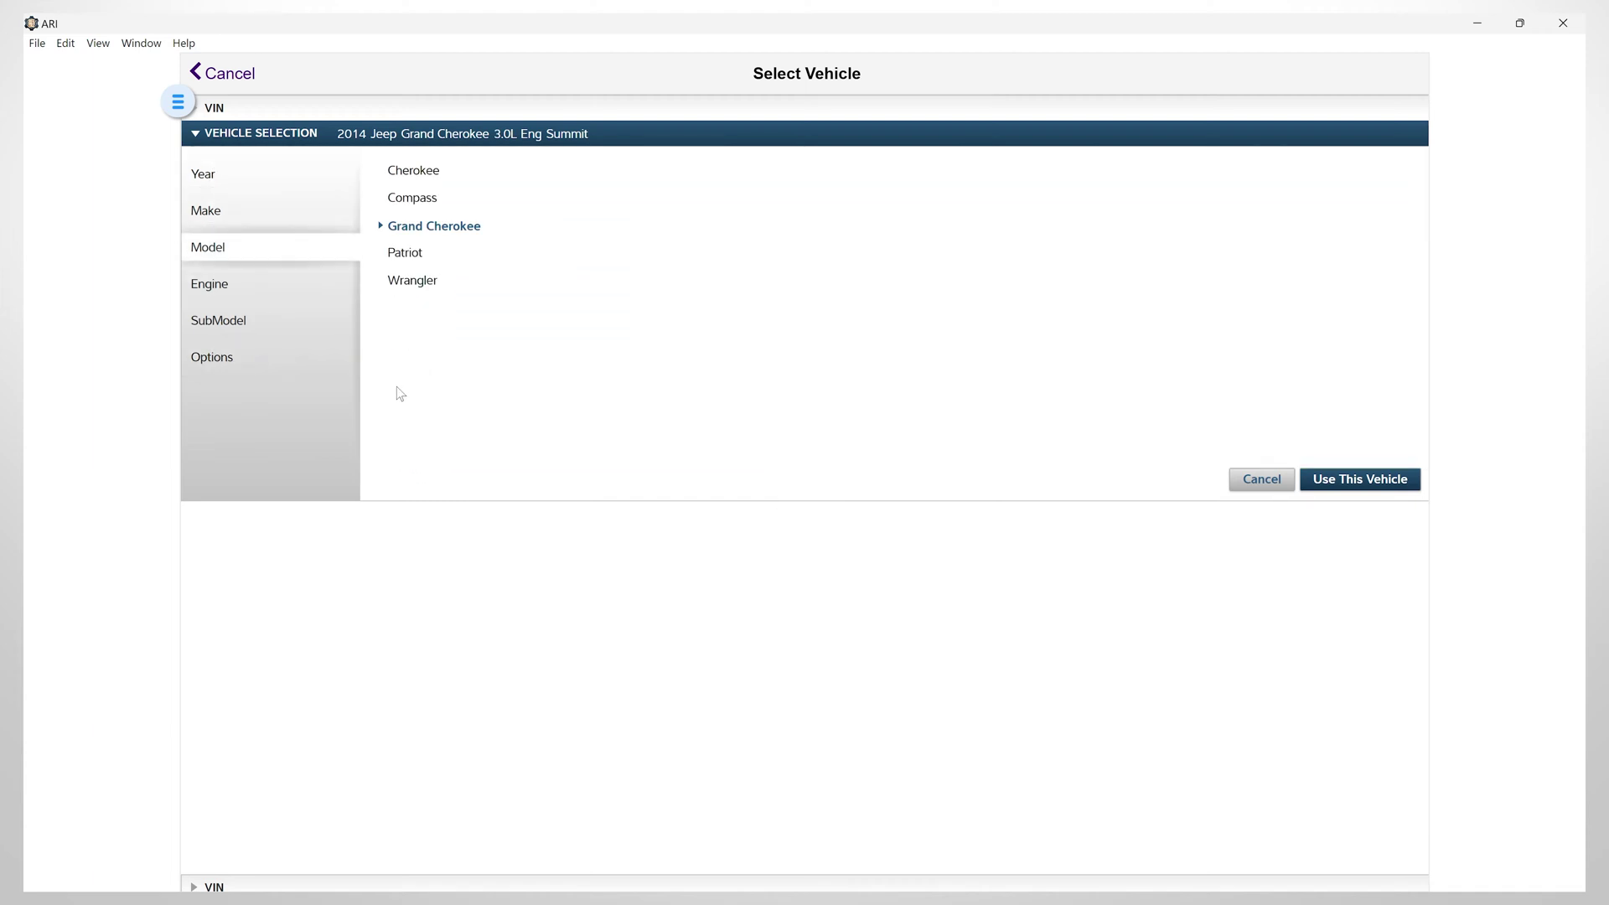
left_click(463, 231)
left_click(427, 172)
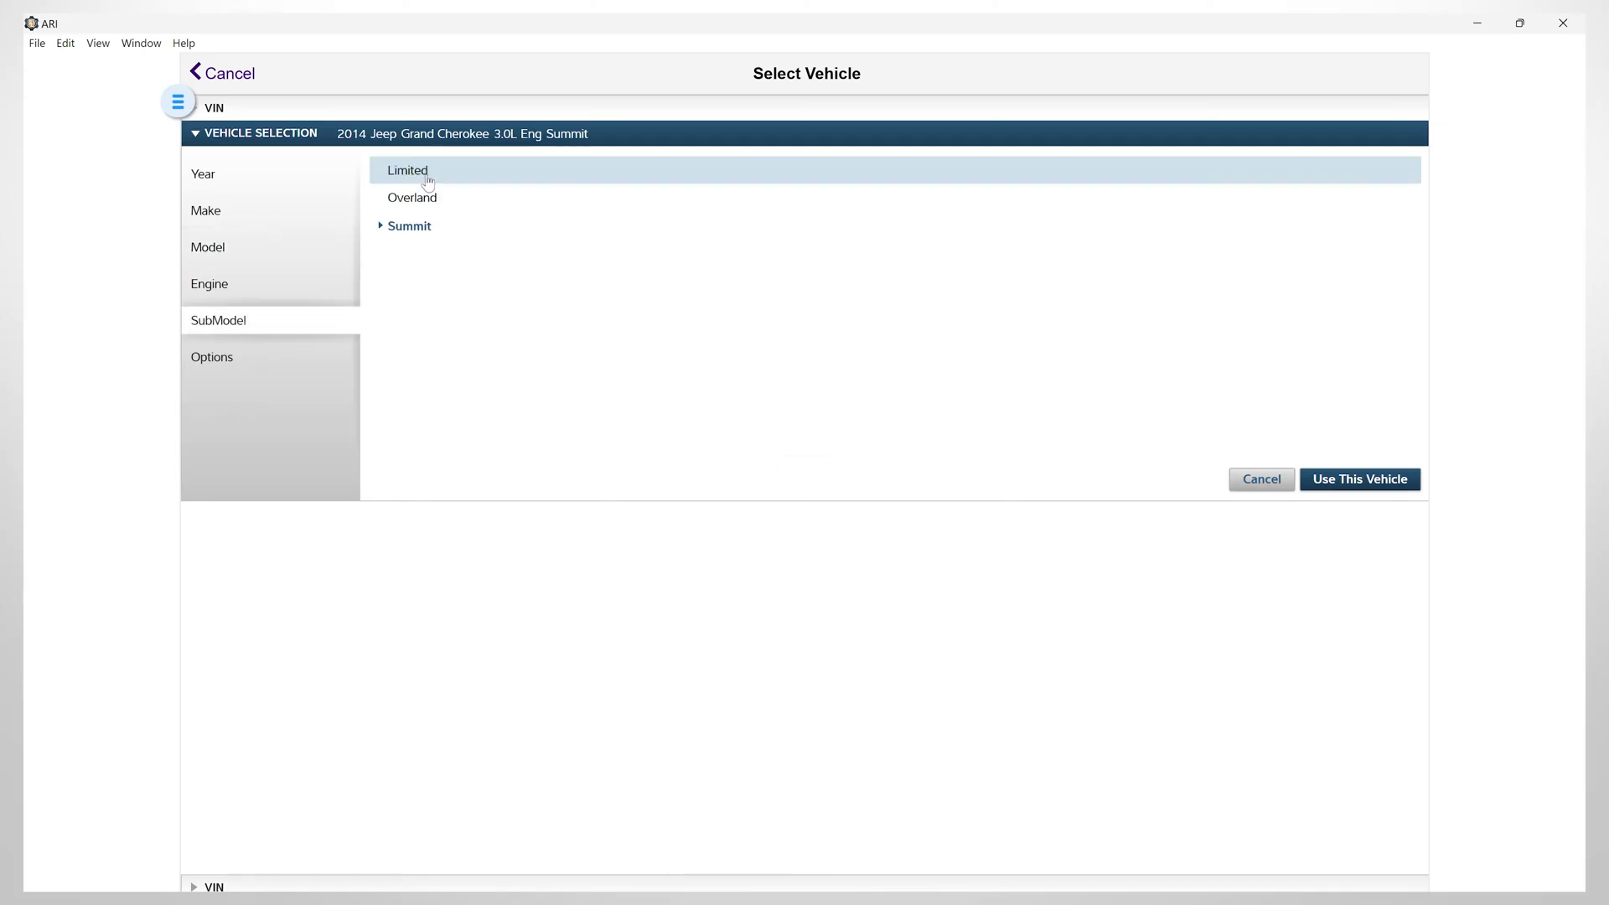
left_click(411, 226)
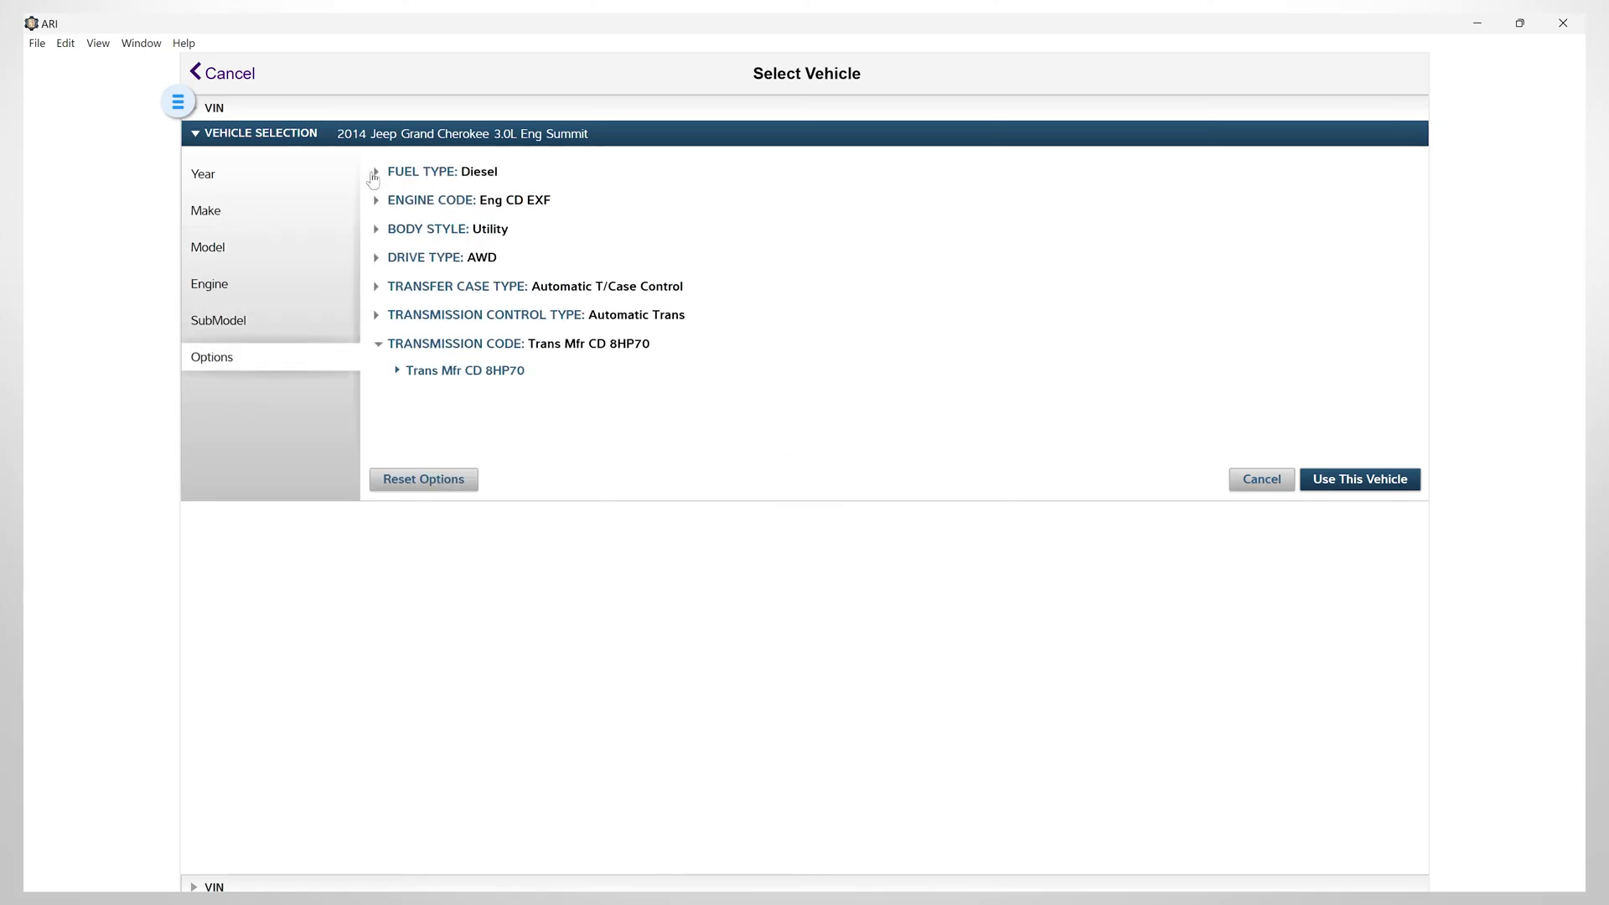
Review the engine code details and the AWD drive type option
left_click(375, 200)
left_click(375, 200)
left_click(375, 200)
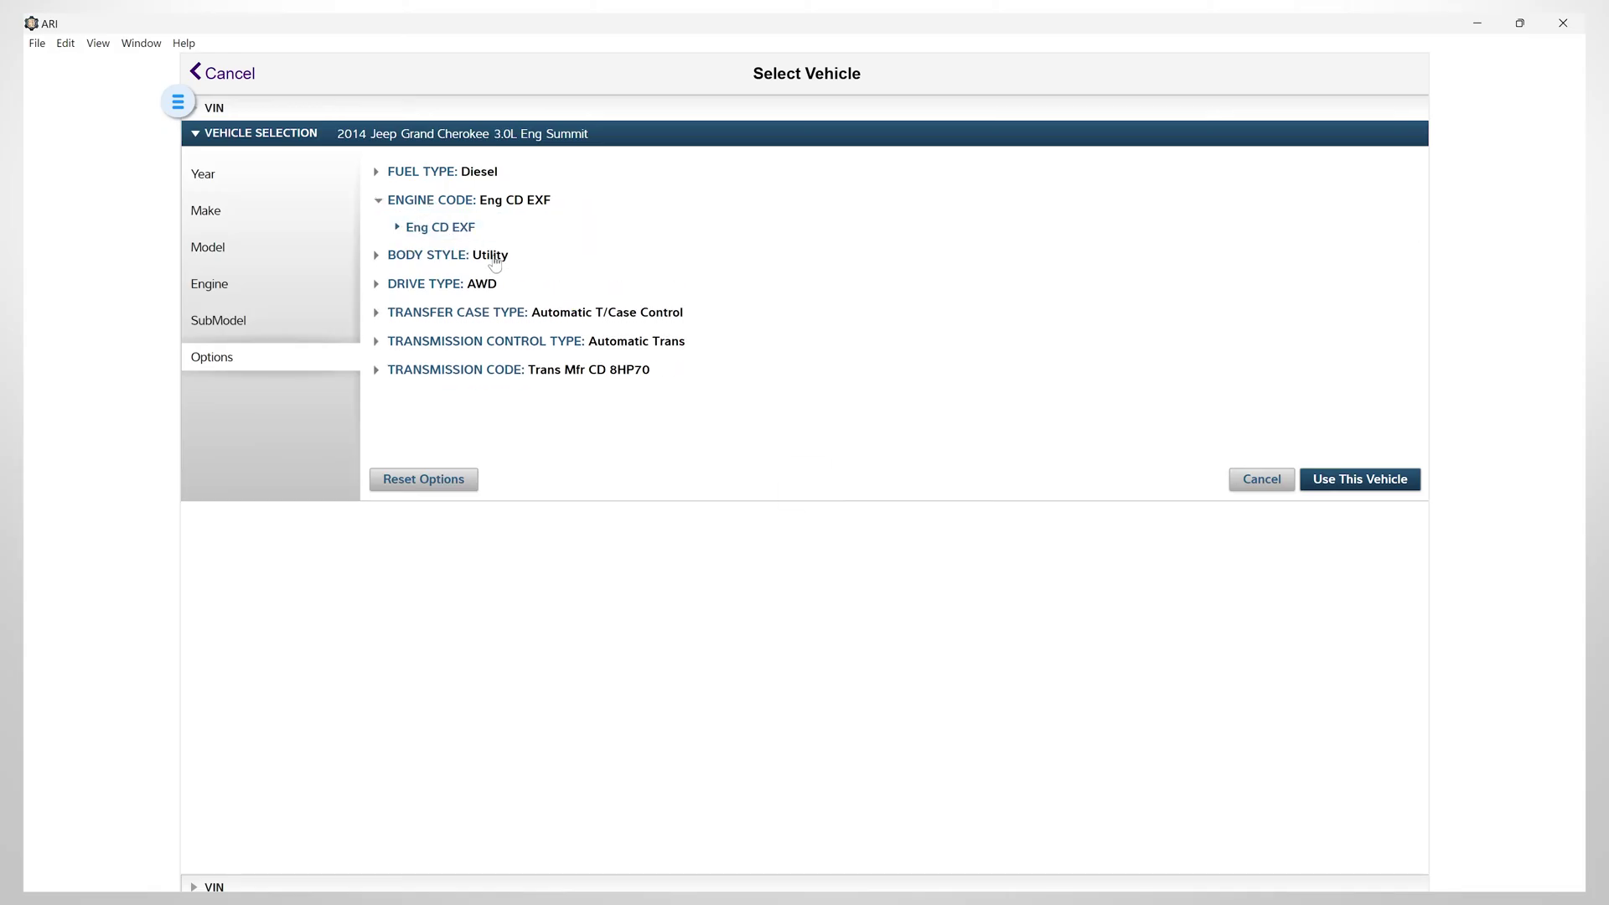
left_click(376, 284)
left_click(402, 286)
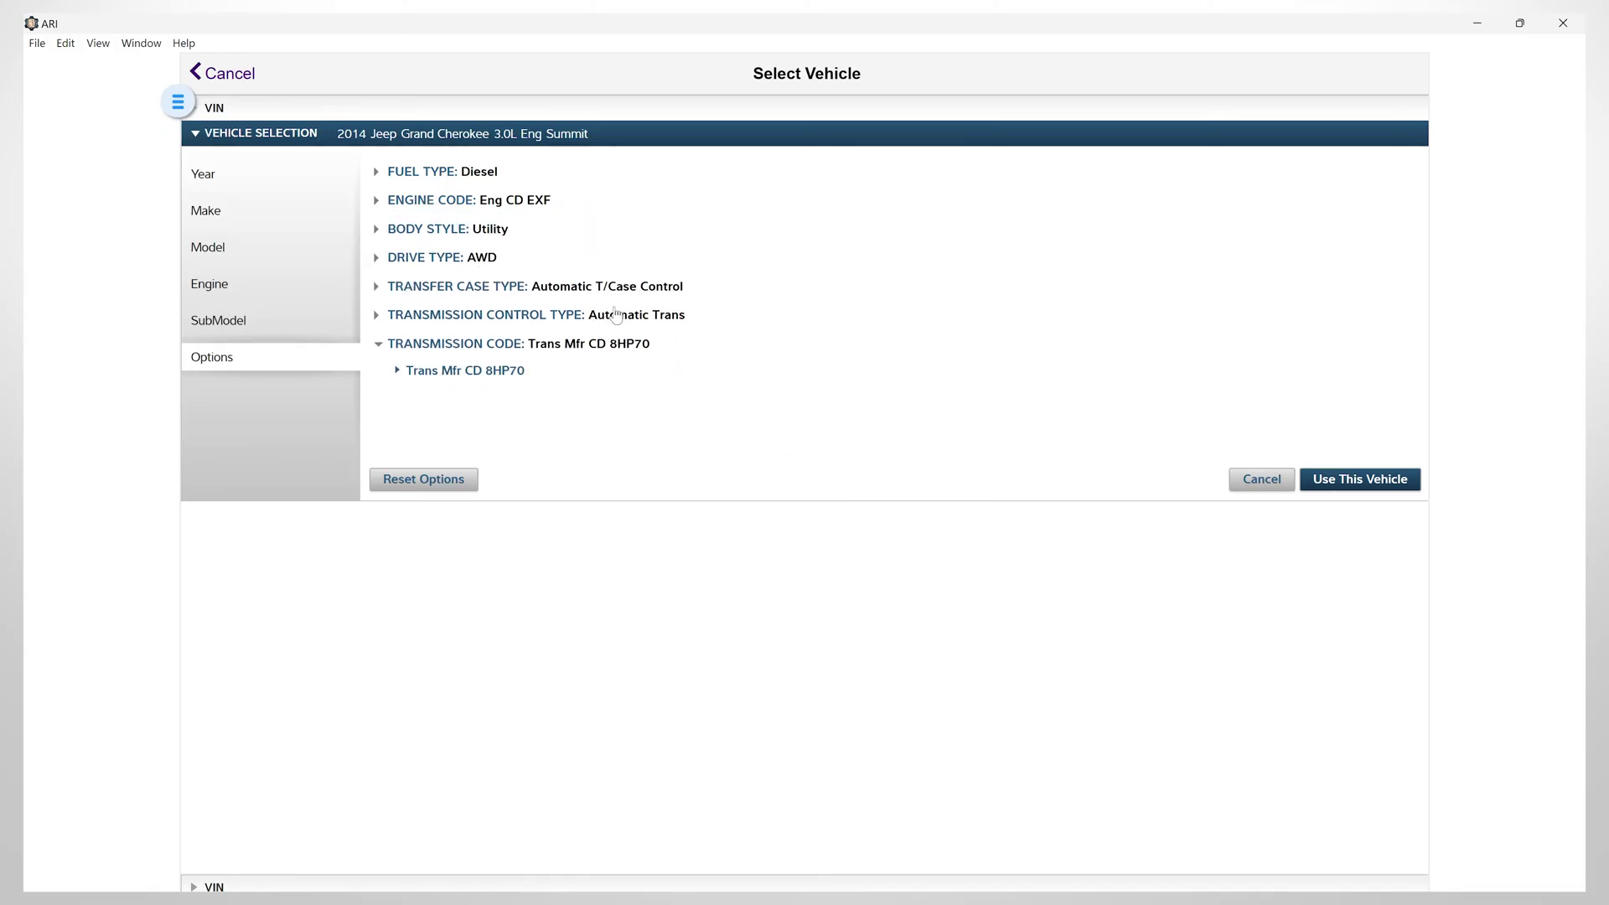
Apply the chosen vehicle and attach the 2014_wk2_Summit_Euro_013 photo to it
left_click(1349, 481)
left_click(809, 149)
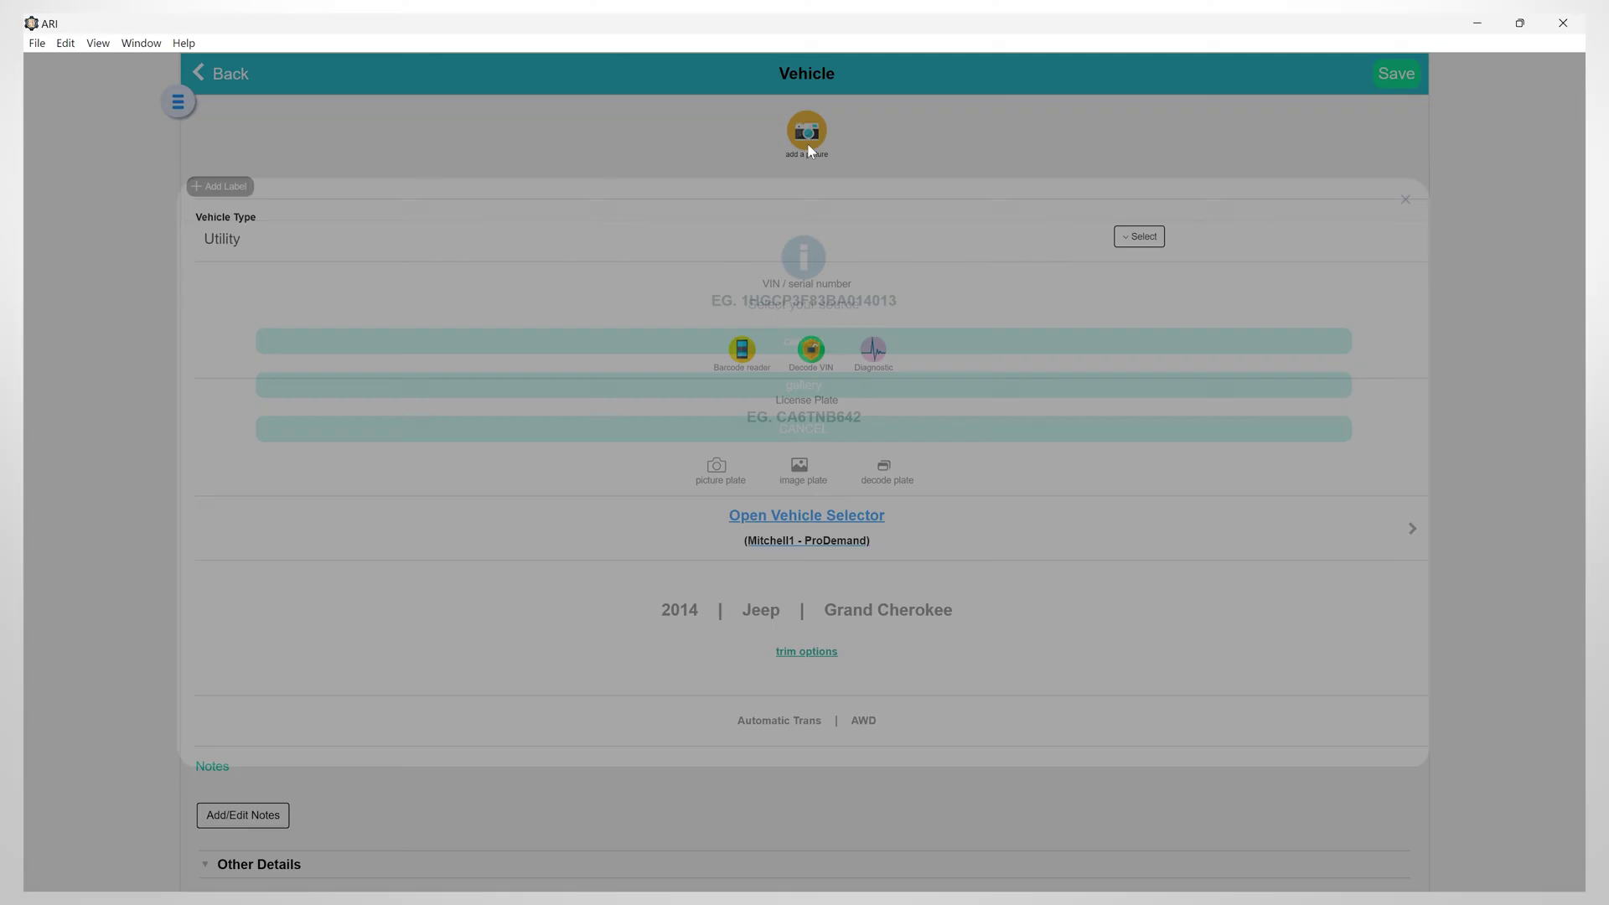
left_click(713, 388)
left_click(236, 199)
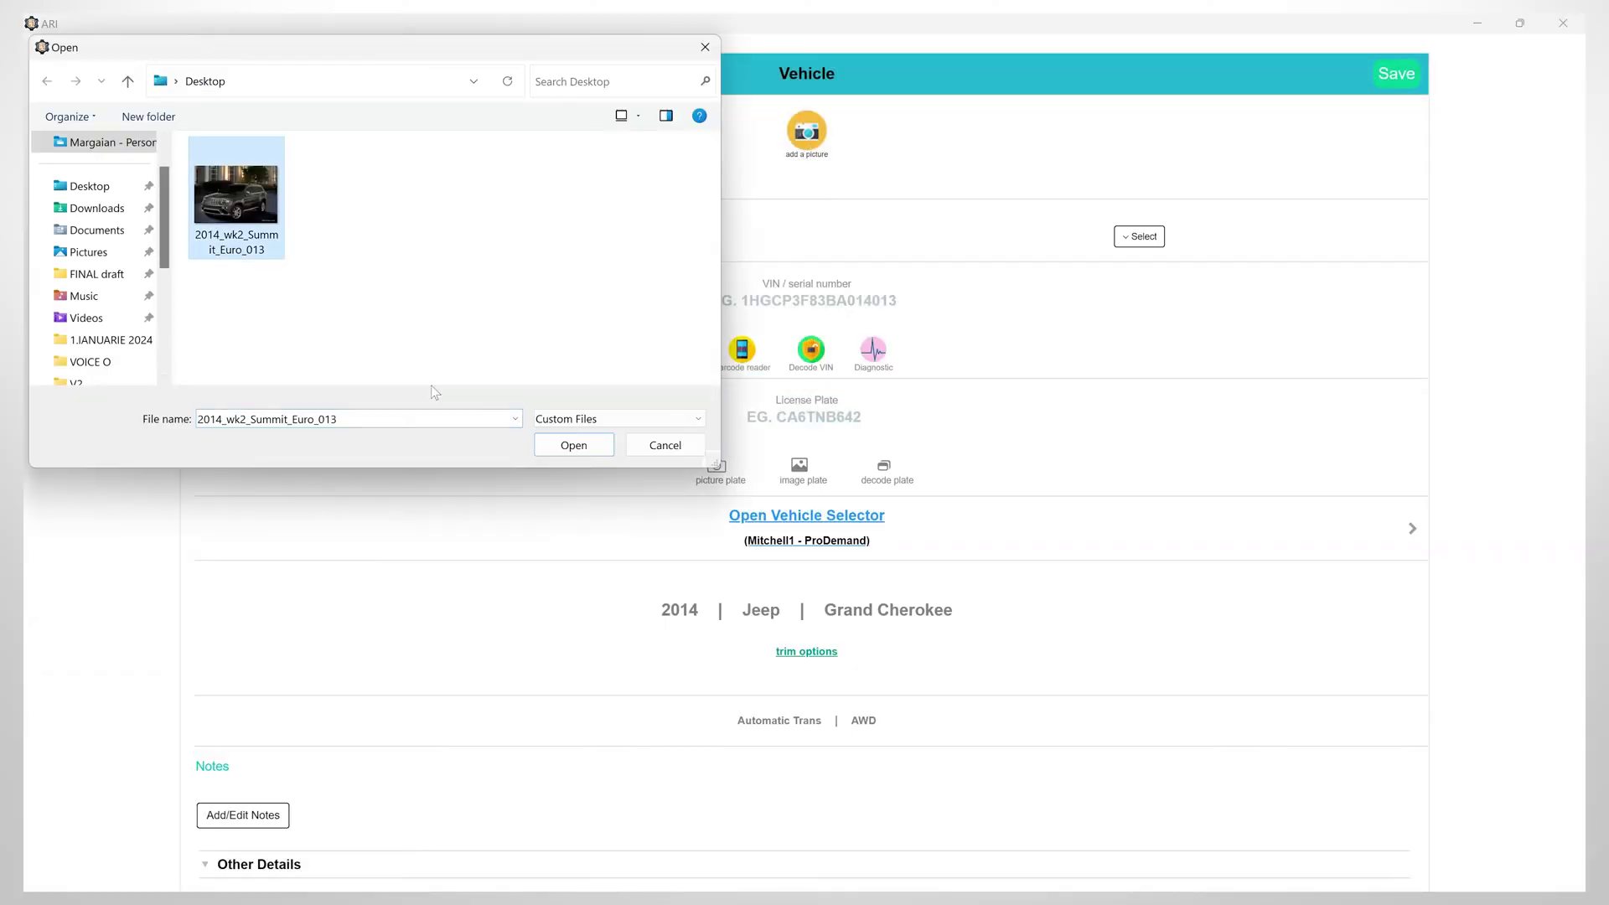
double_click(236, 198)
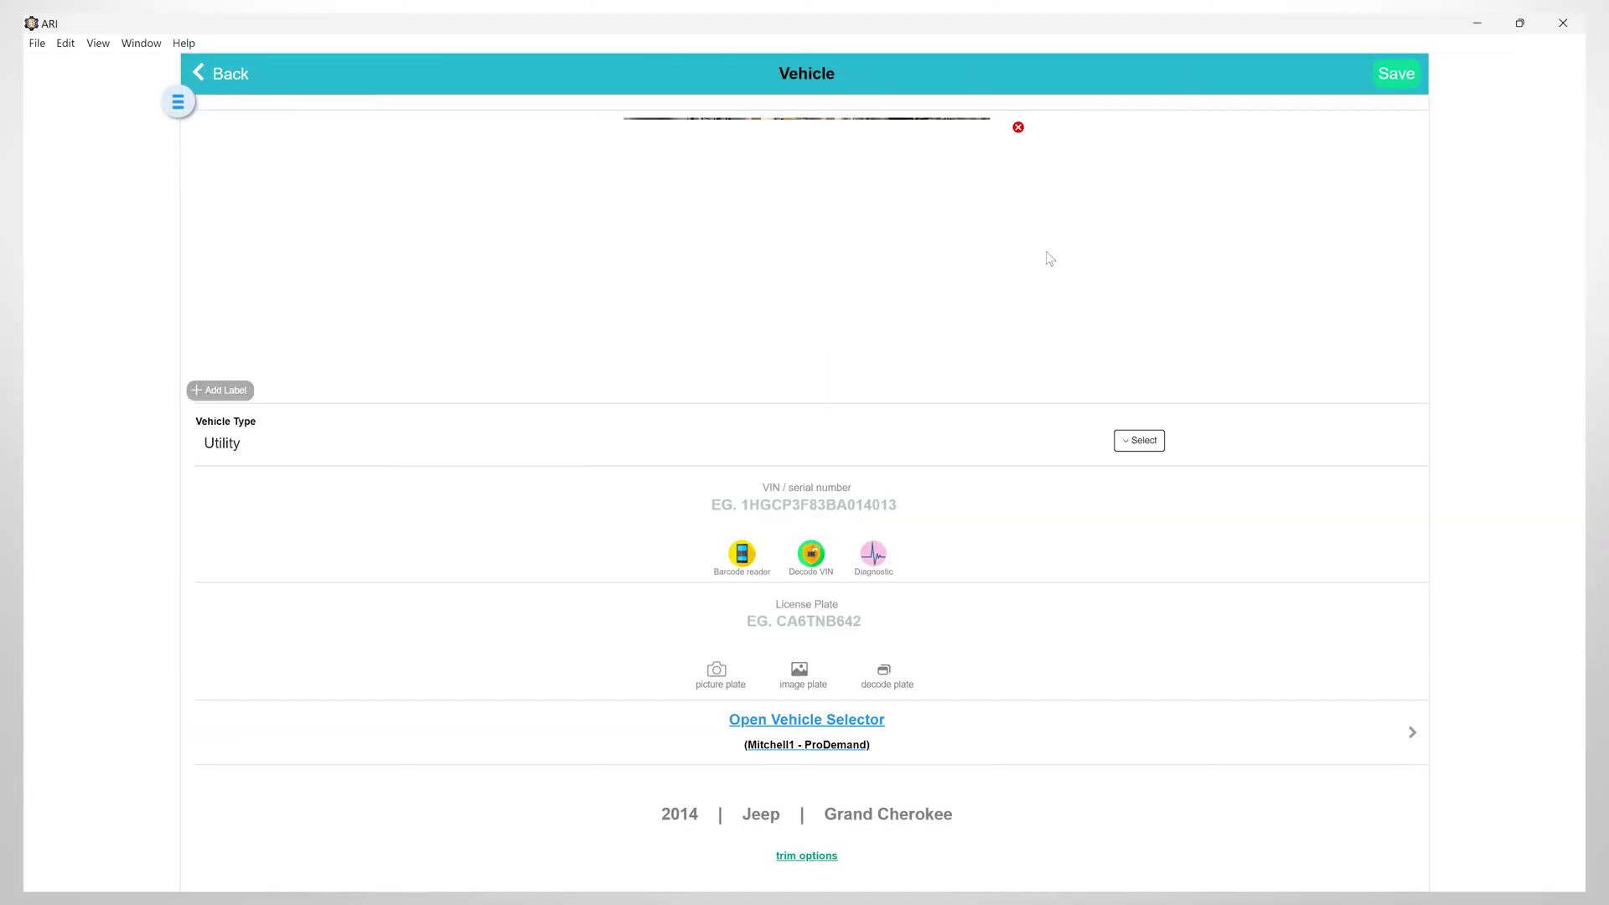
Set vehicle type to SUV, paste in the VIN and licence plate, and save
left_click(1123, 440)
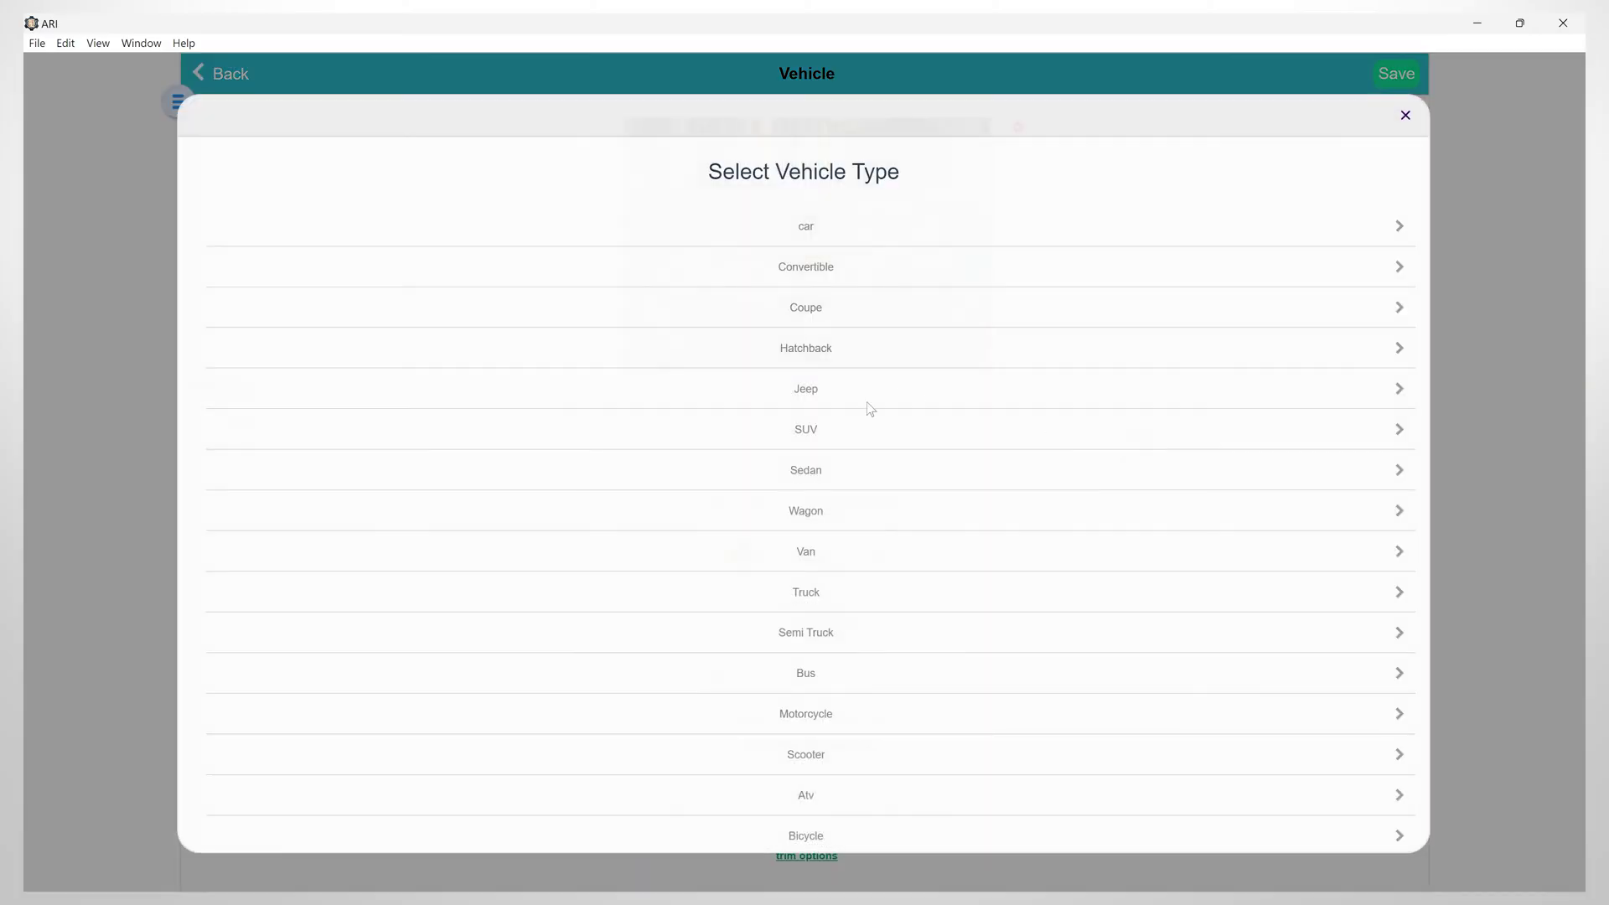
left_click(804, 436)
scroll(585, 540, "down", 3)
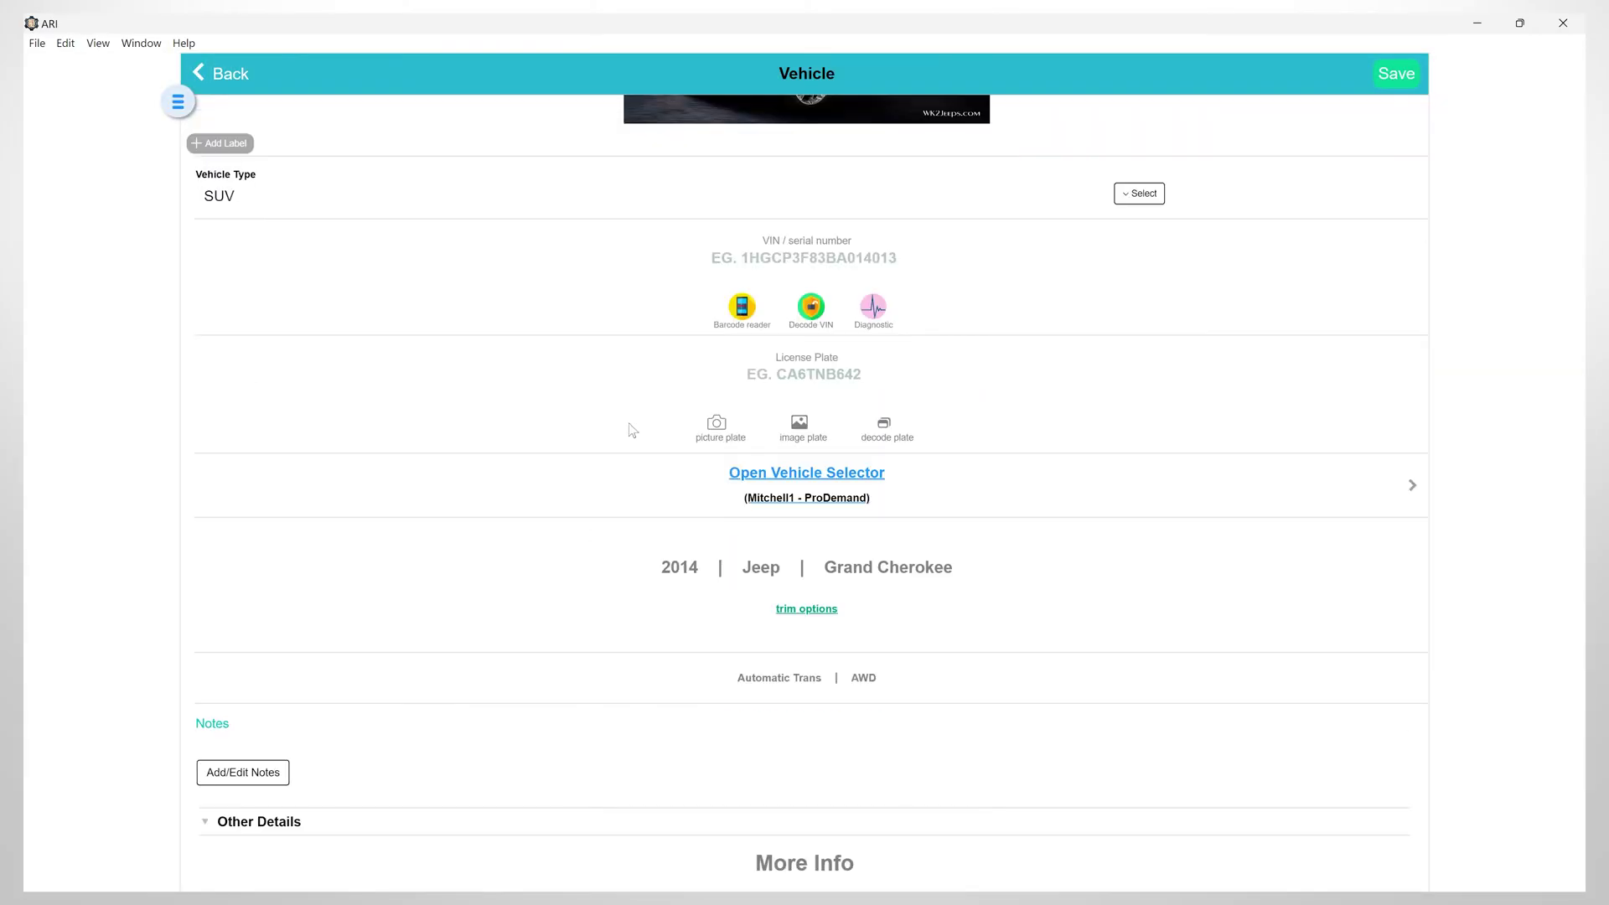
left_click(818, 261)
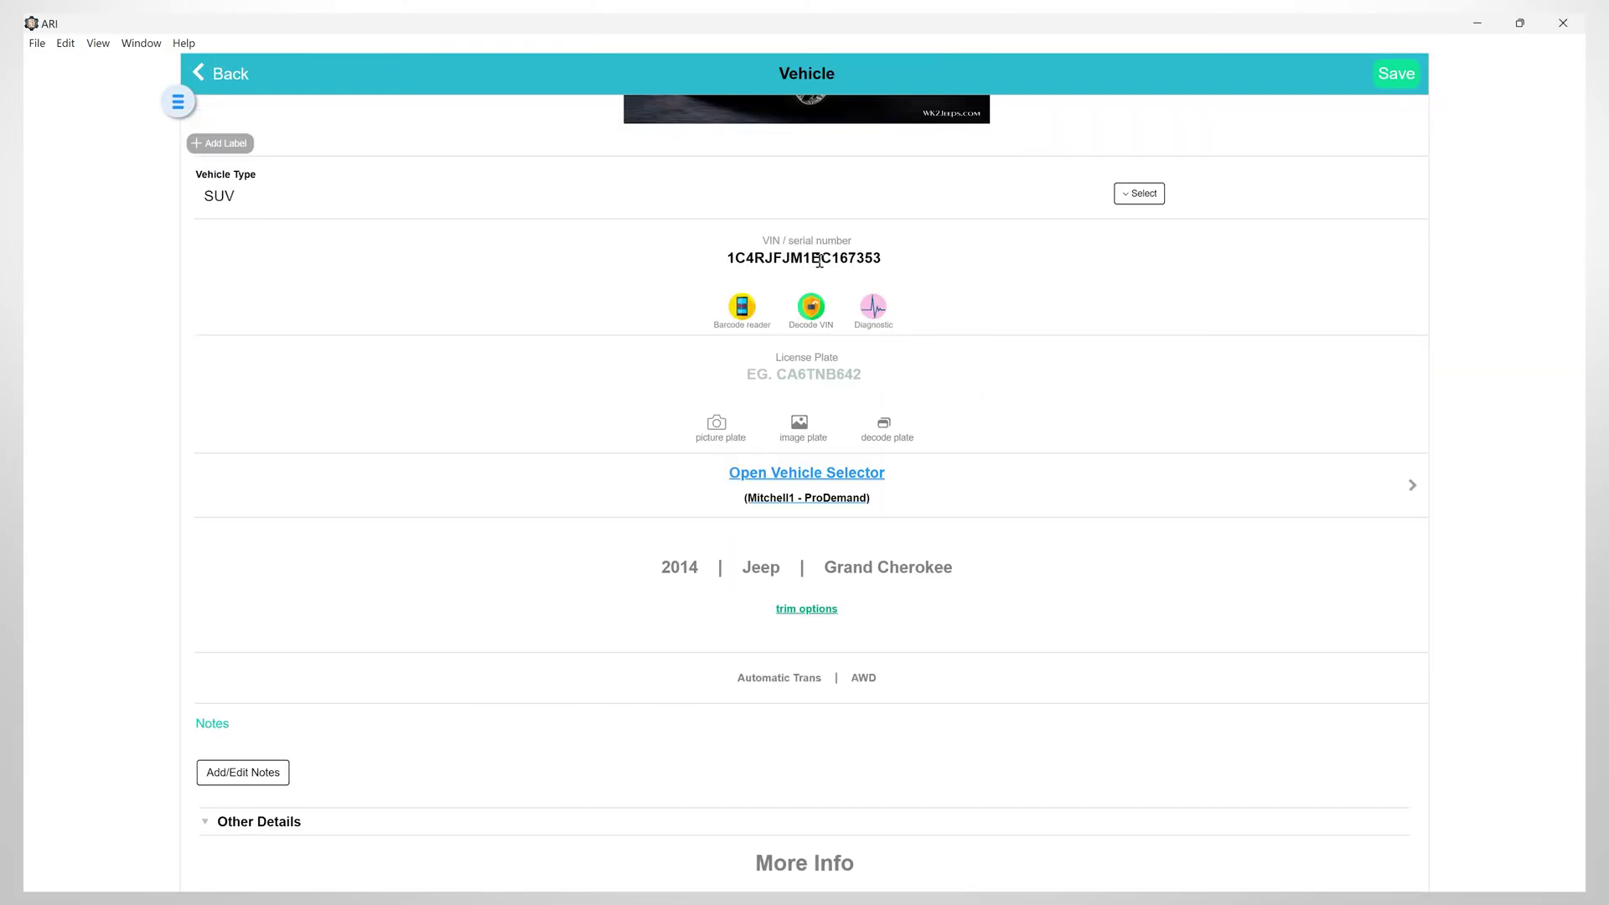
scroll(771, 634, "up", 3)
left_click(799, 622)
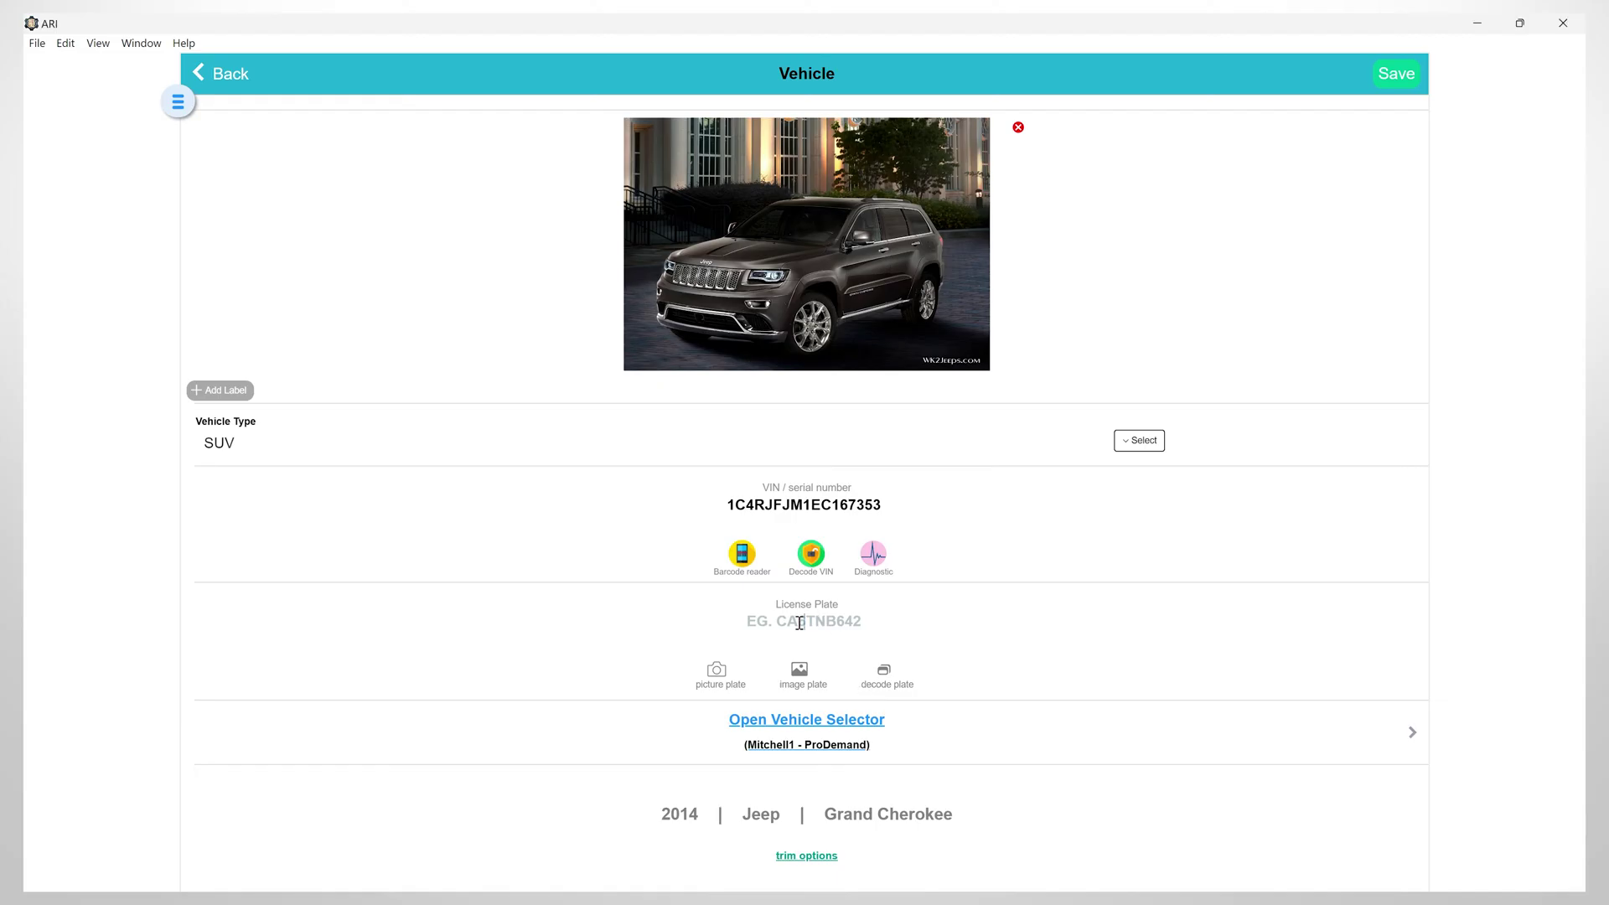
key("ctrl+v")
left_click(1395, 74)
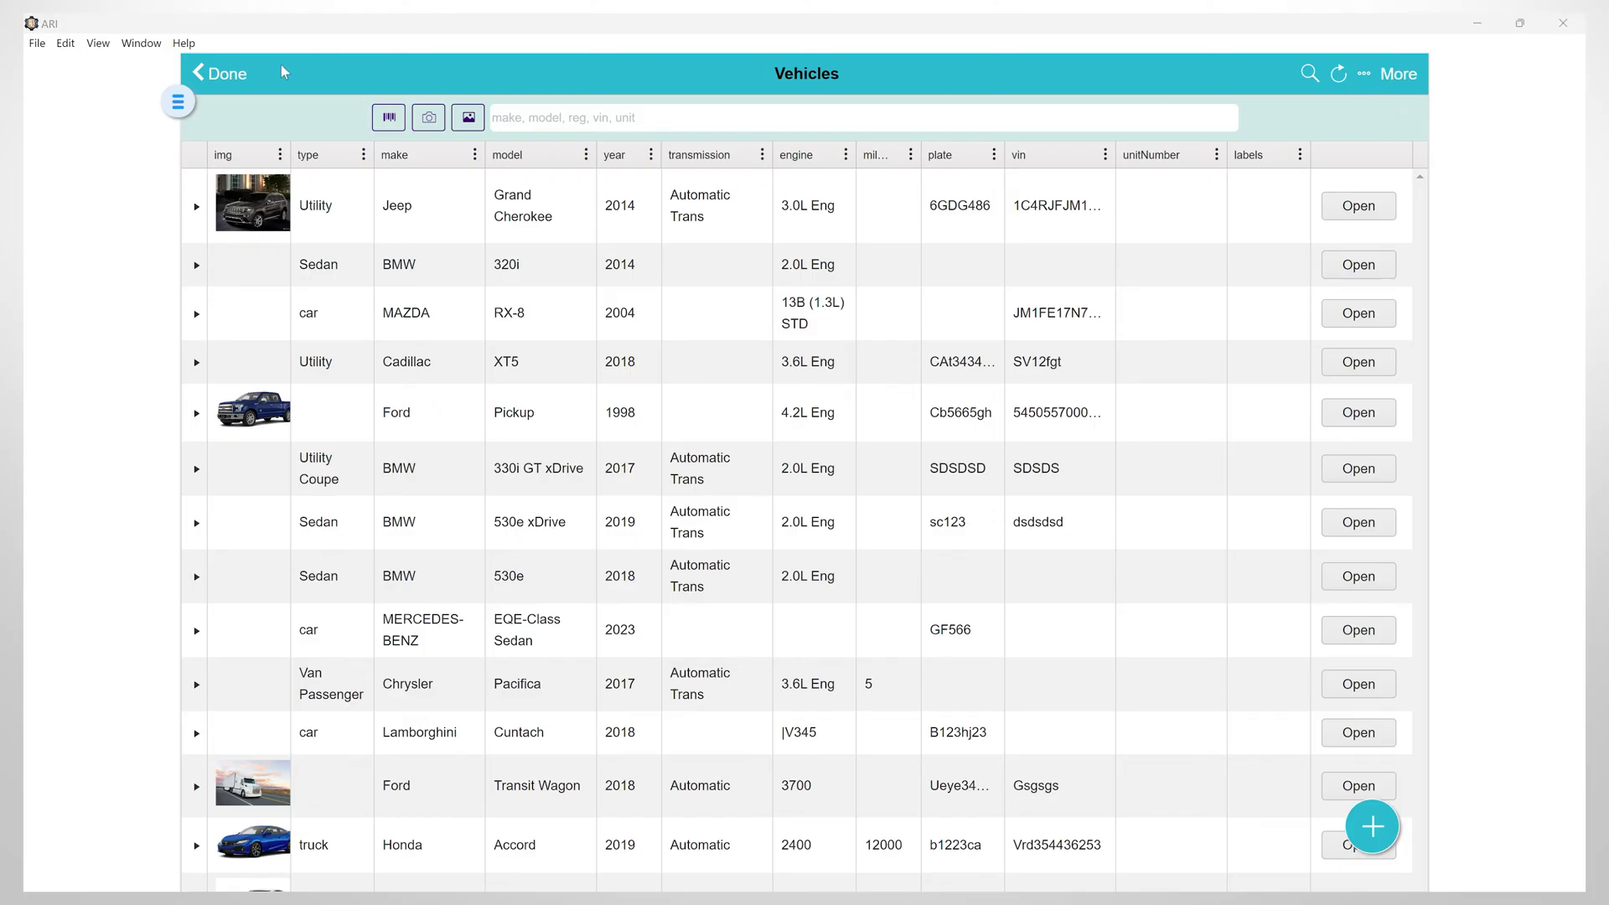
Go from the vehicle list to the labor guides and begin choosing the job's vehicle
left_click(226, 74)
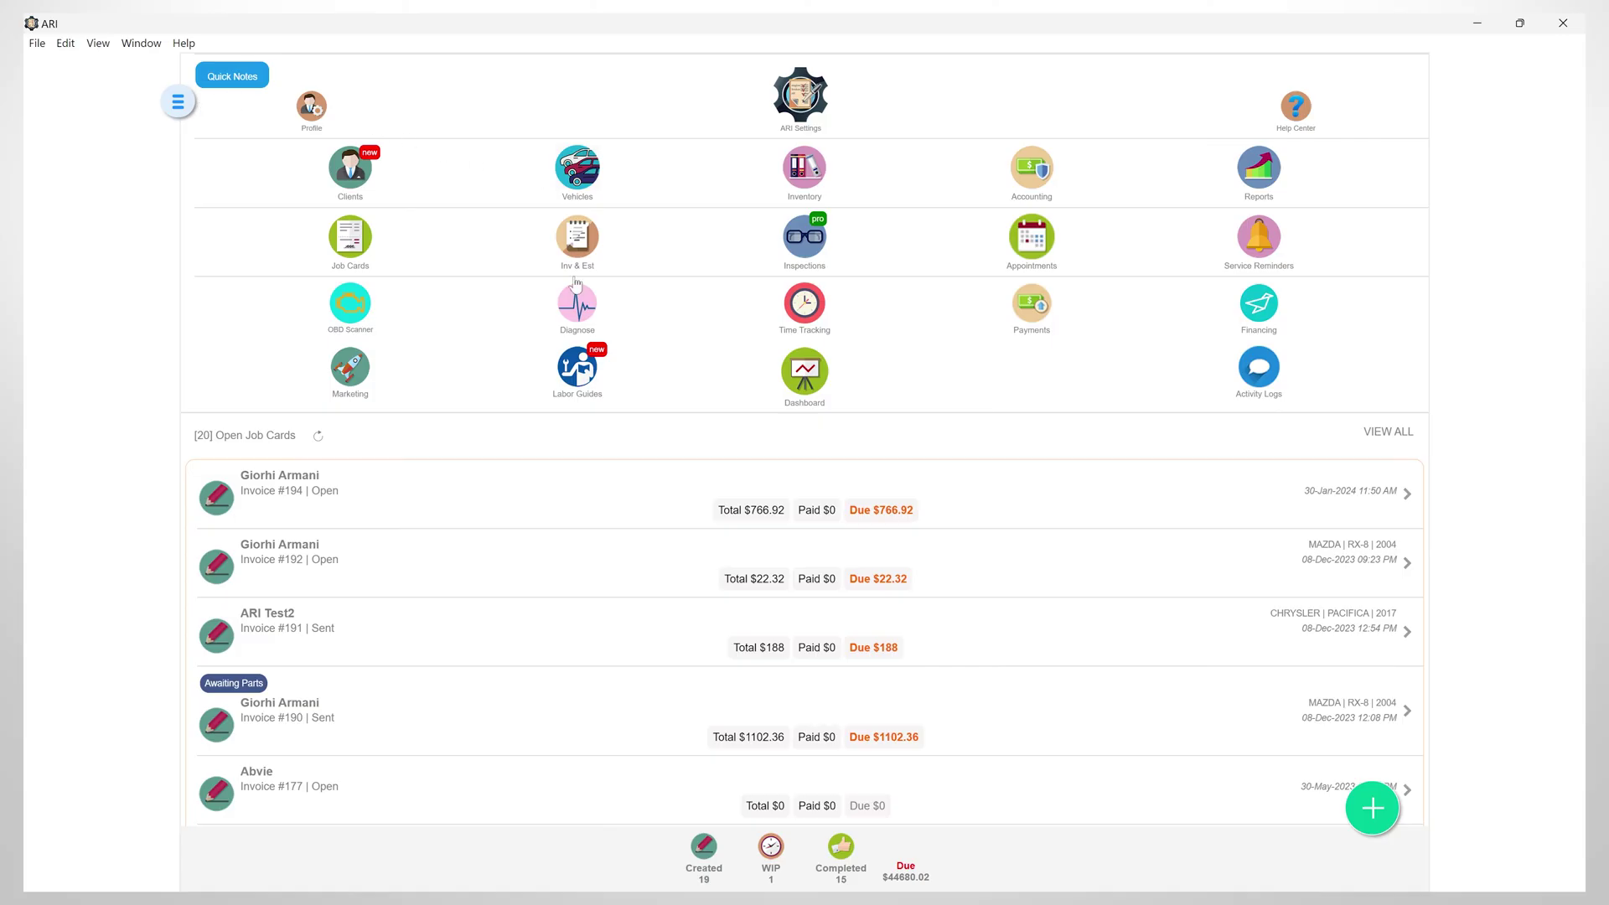
left_click(589, 379)
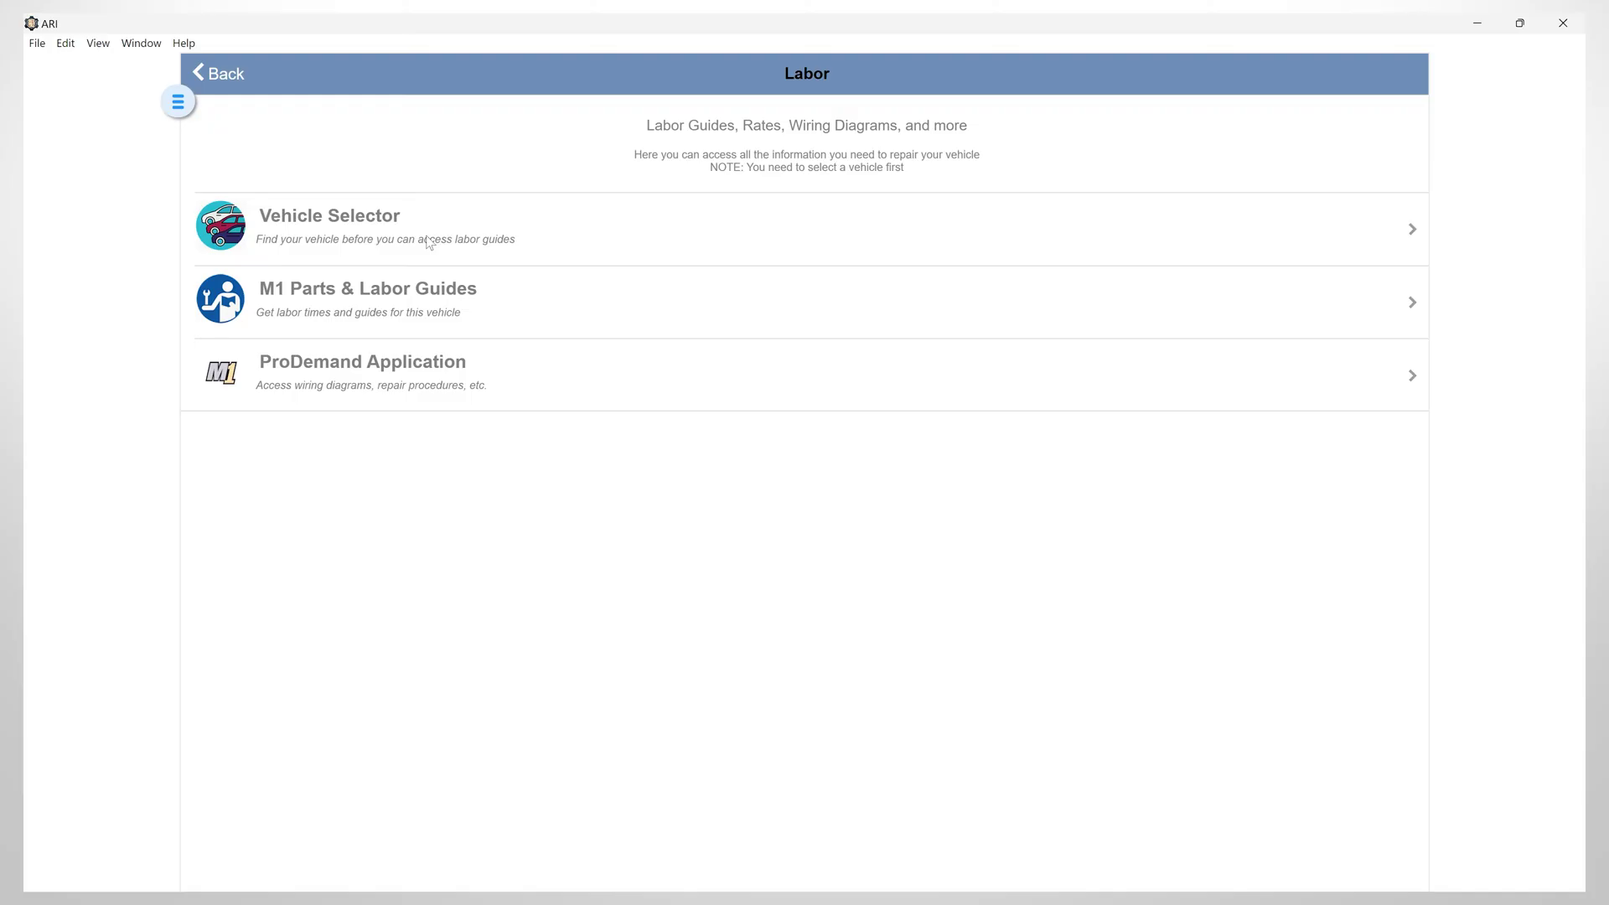
left_click(373, 220)
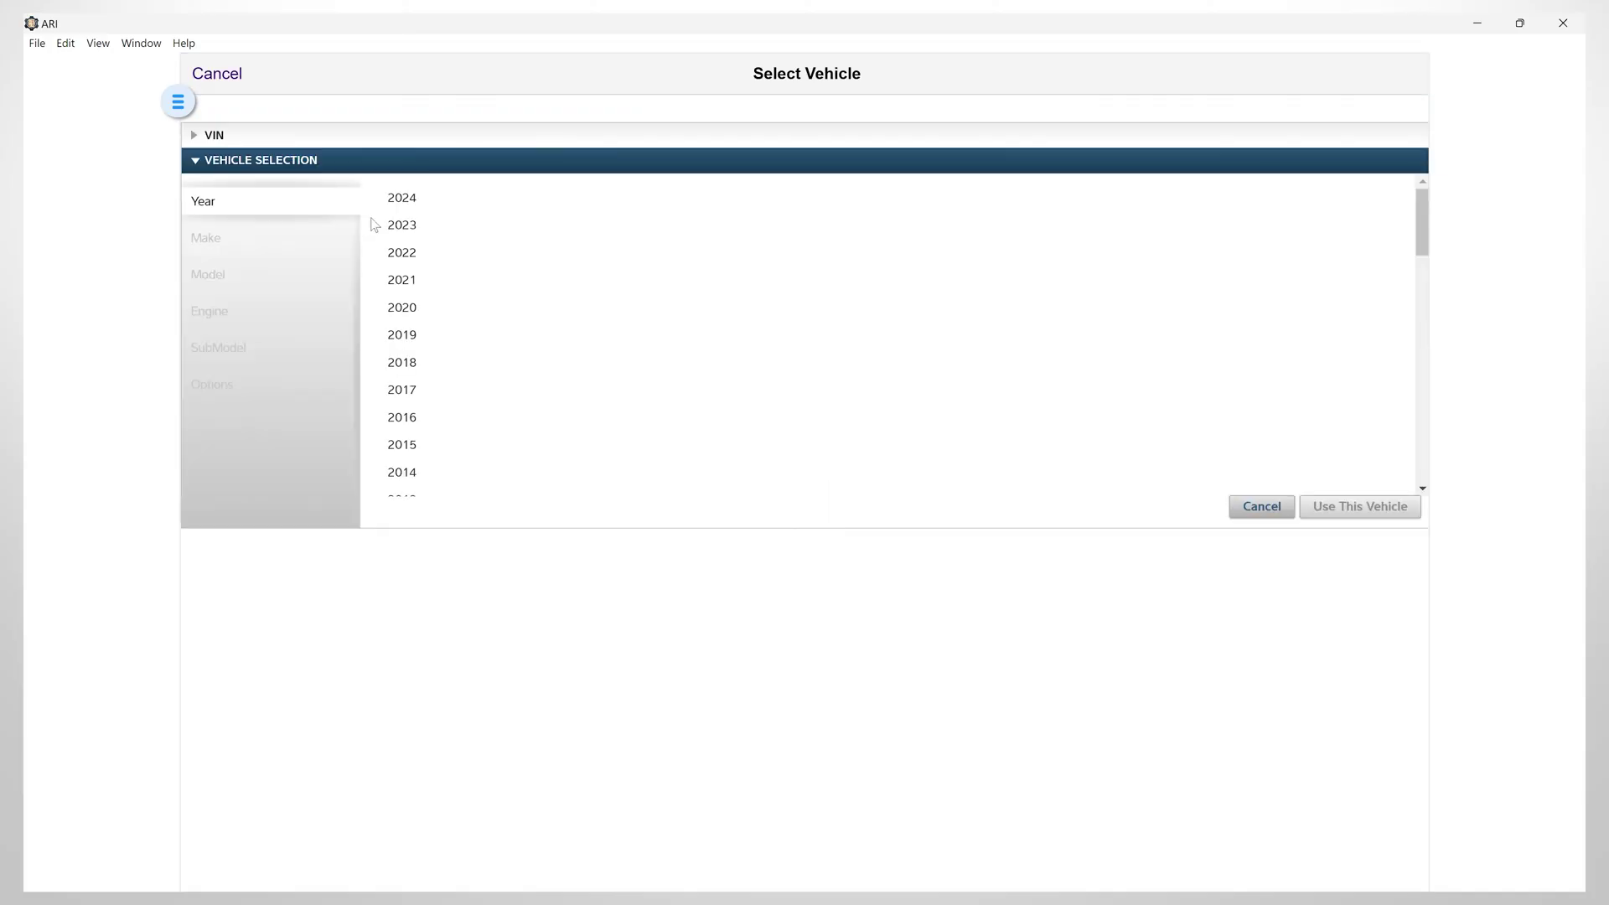
Select 2014 Jeep Grand Cherokee, 3.0L, Summit, AWD drive type, and confirm it
left_click(399, 472)
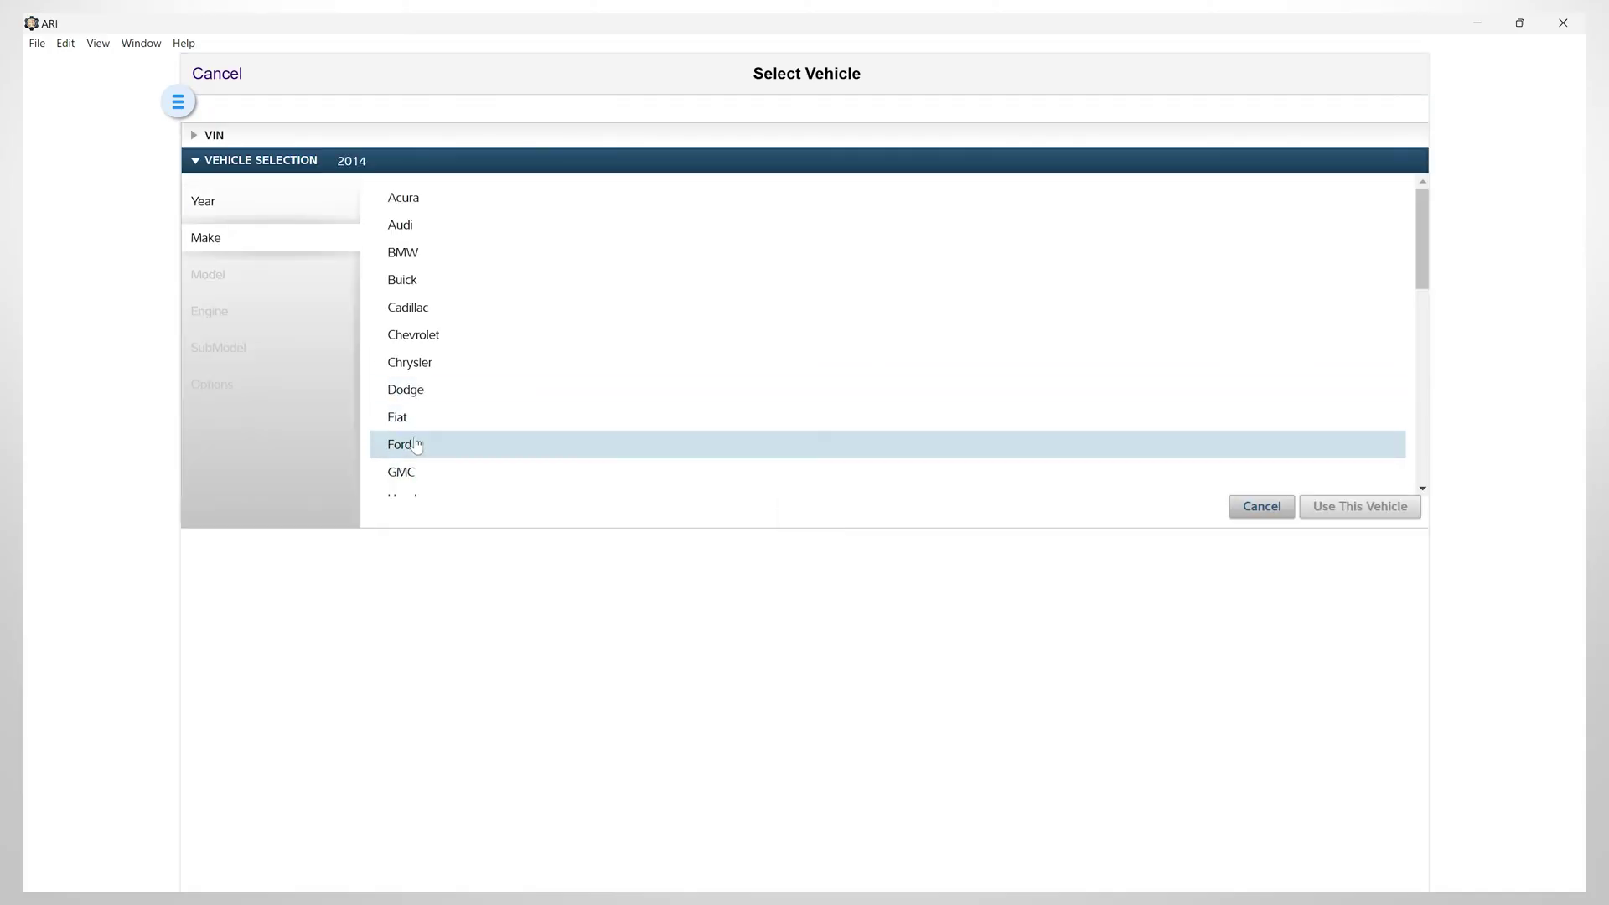
scroll(414, 448, "down", 5)
left_click(413, 424)
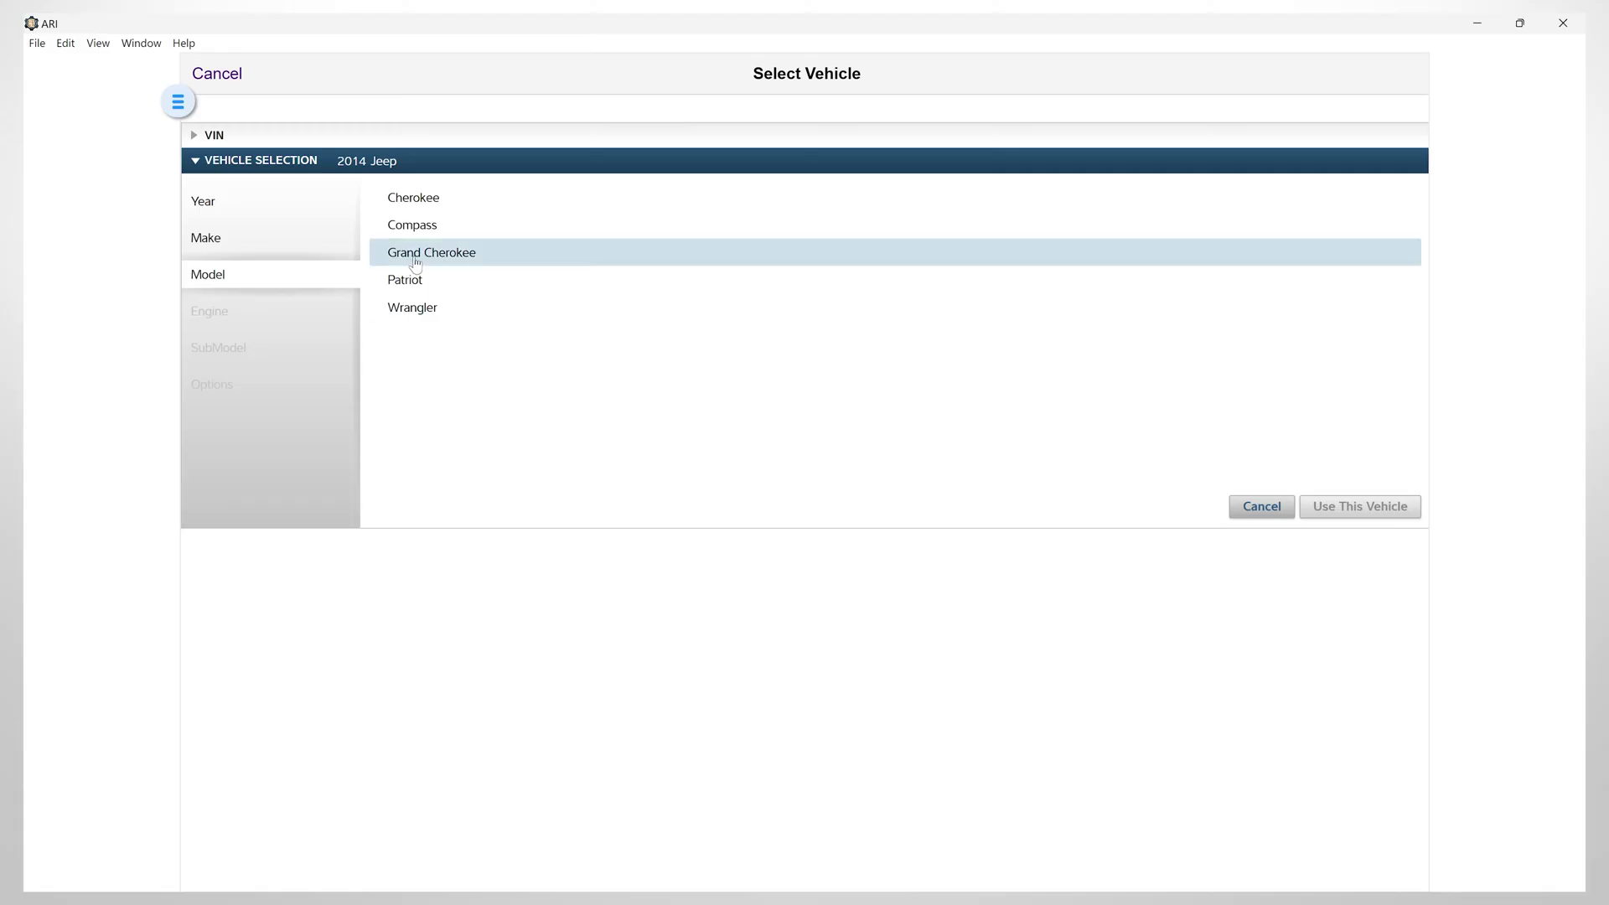
left_click(416, 264)
left_click(412, 198)
left_click(407, 256)
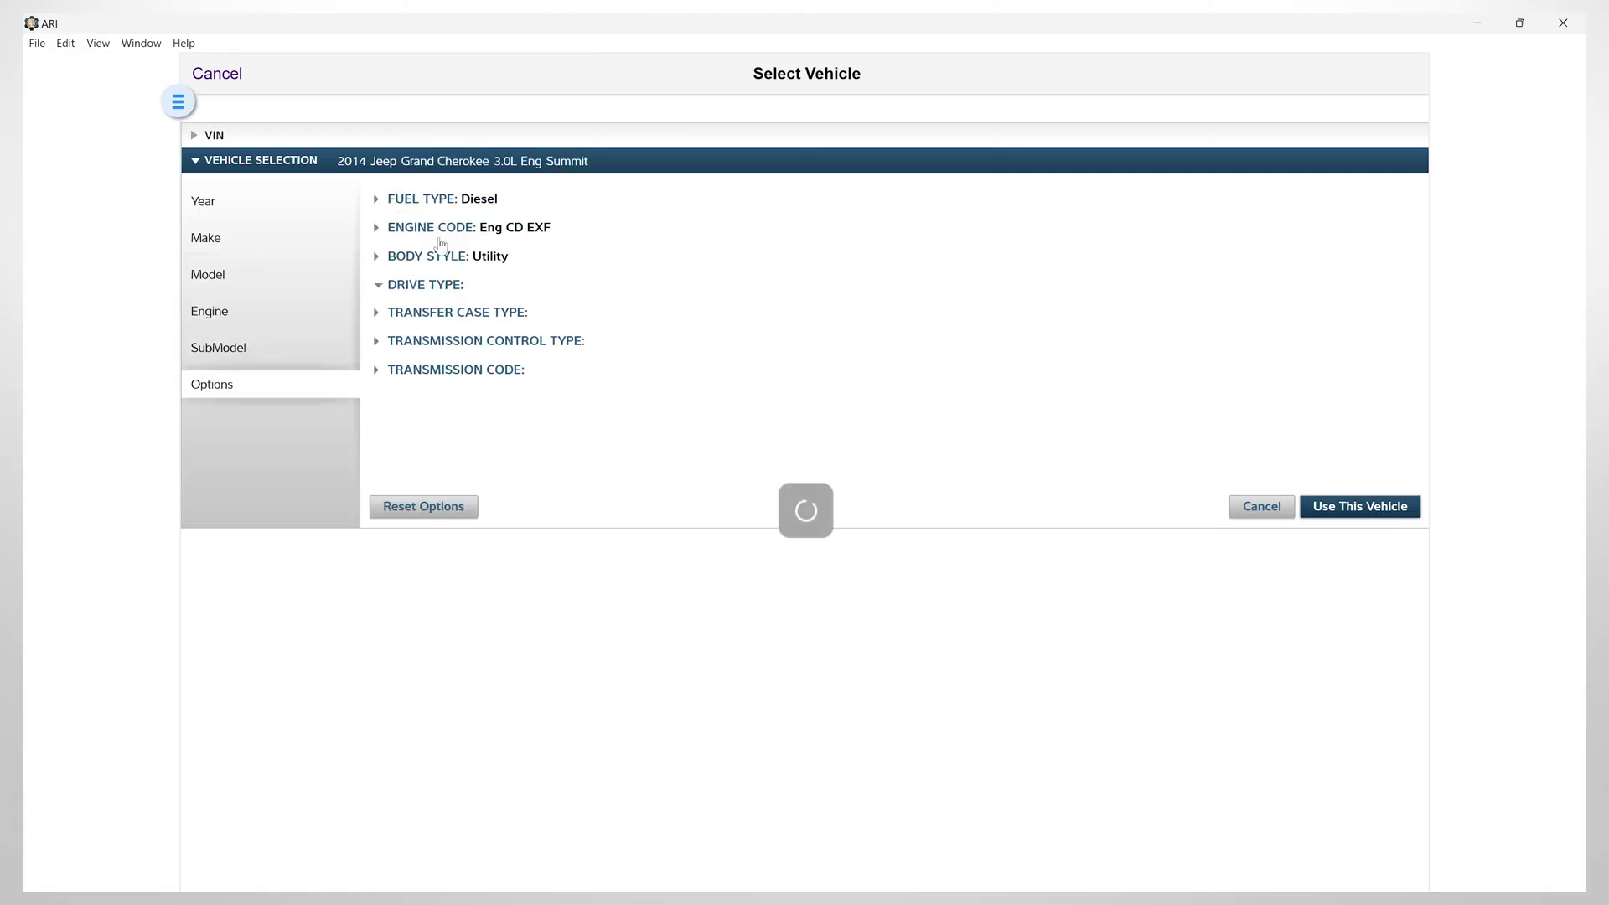
left_click(426, 315)
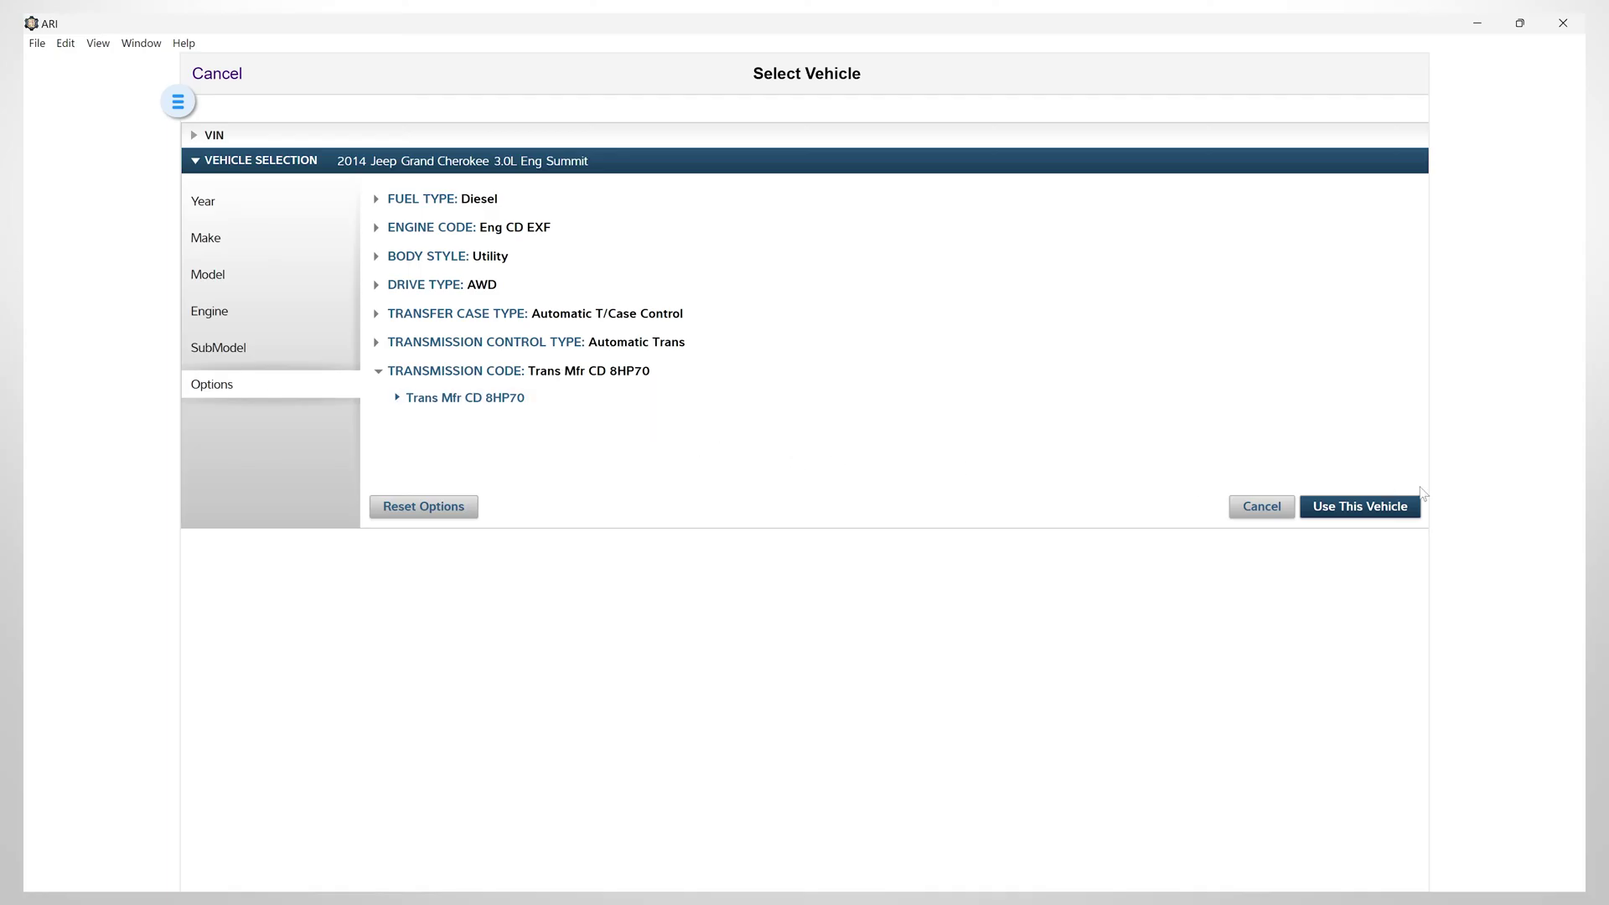
left_click(1383, 506)
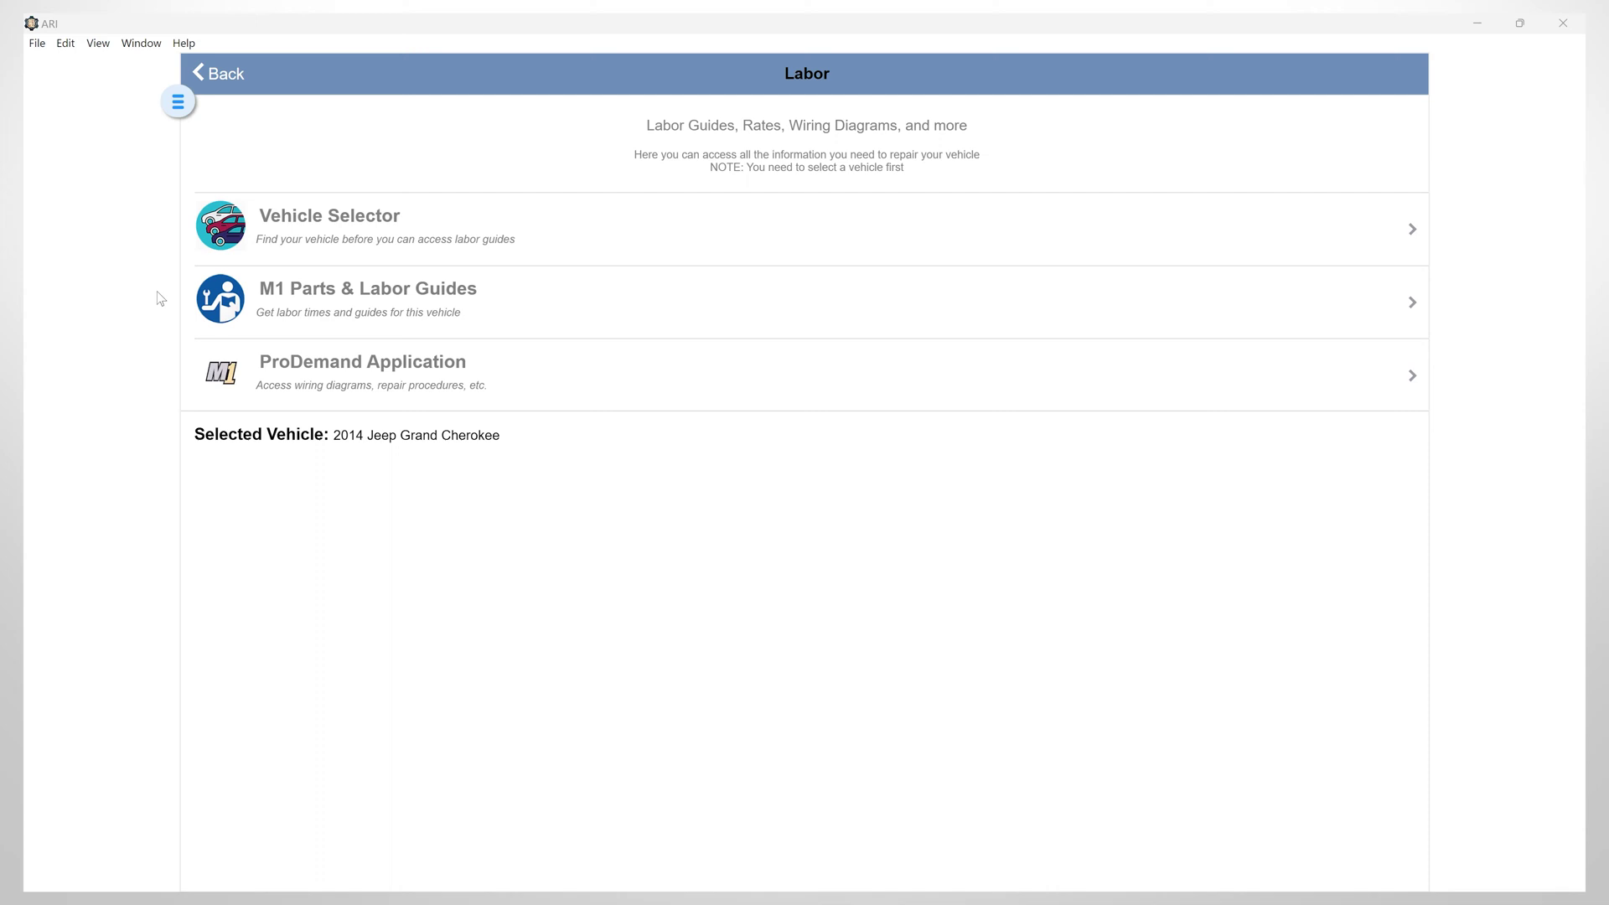
Open the M1 Parts & Labor Guides and clear the 'front' search text
left_click(274, 294)
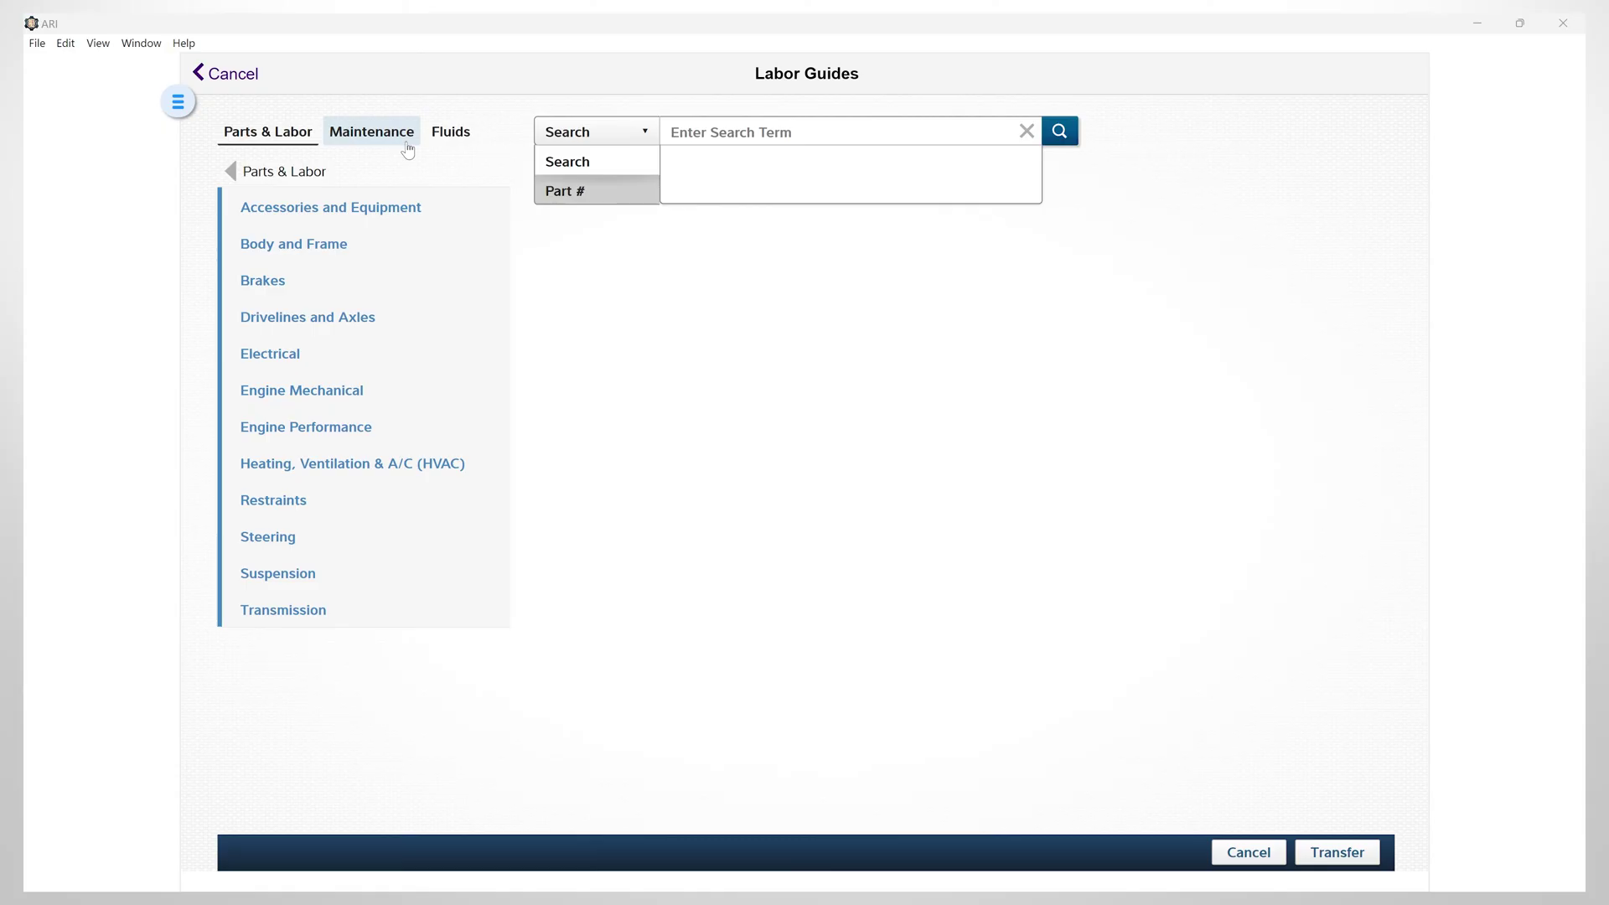
left_click(751, 128)
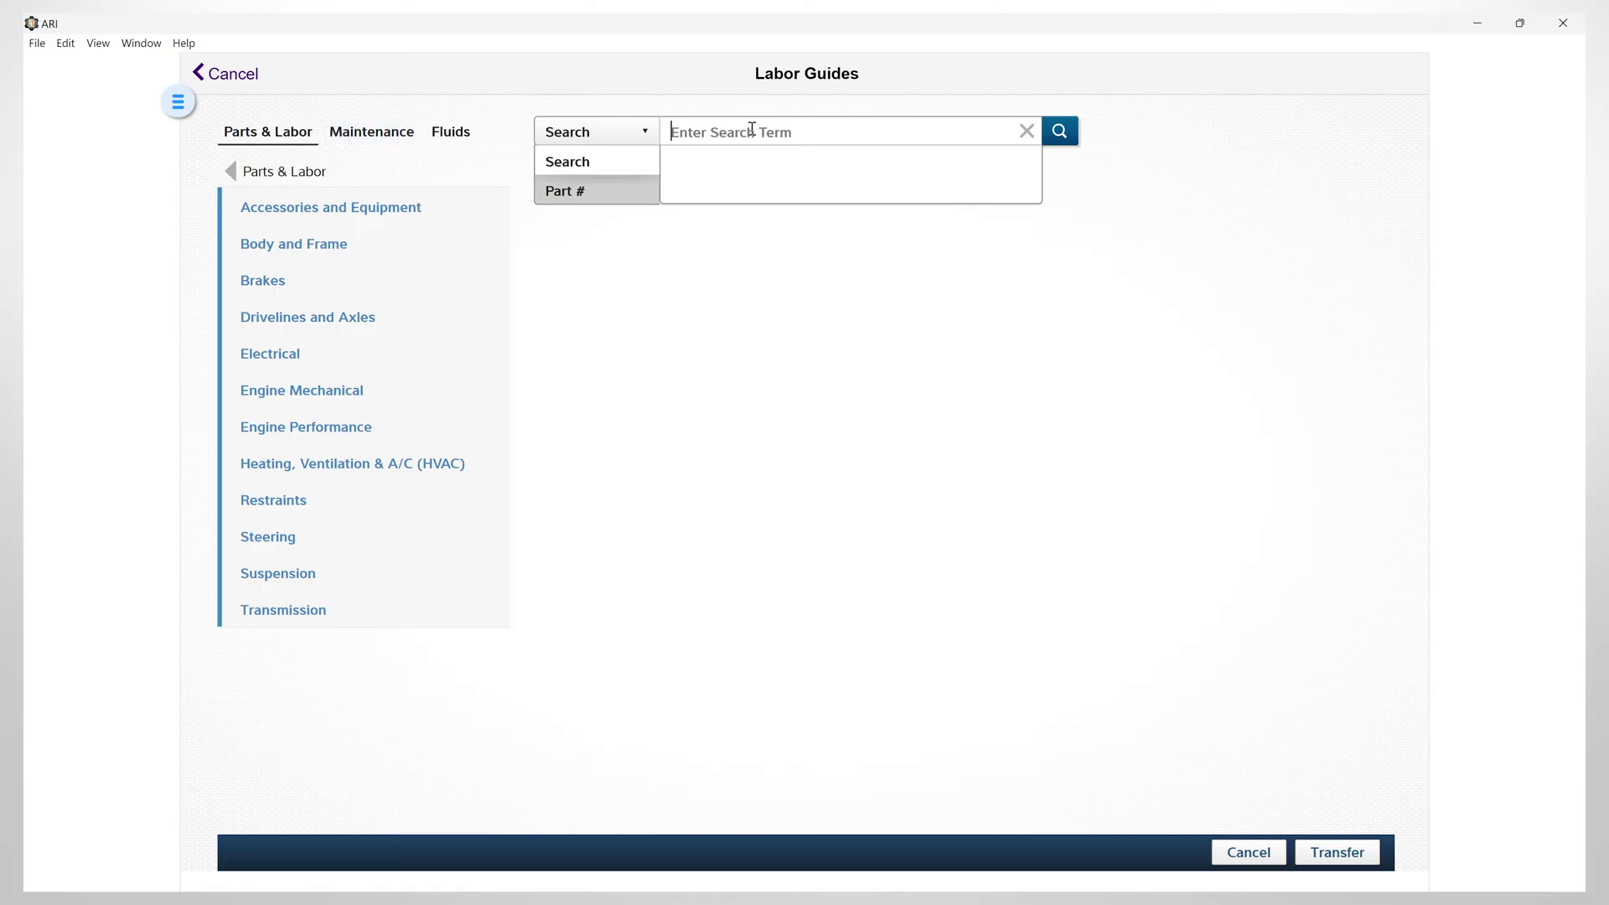
type("front")
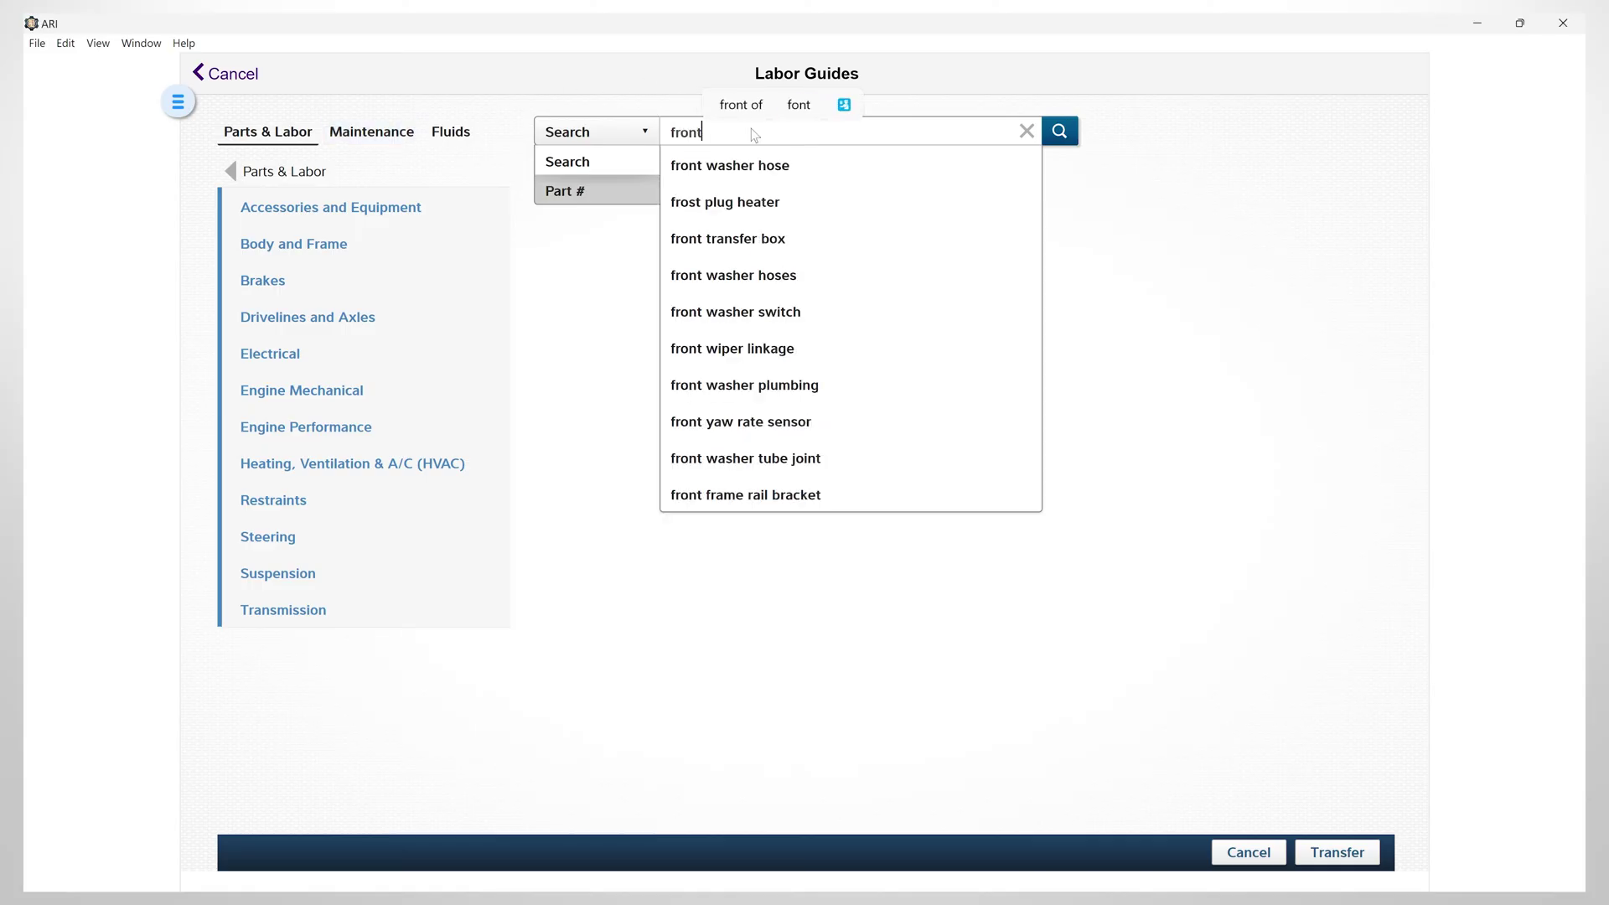
key("BackSpace")
key("BackSpace")
key("BackSpace")
key("BackSpace")
key("BackSpace")
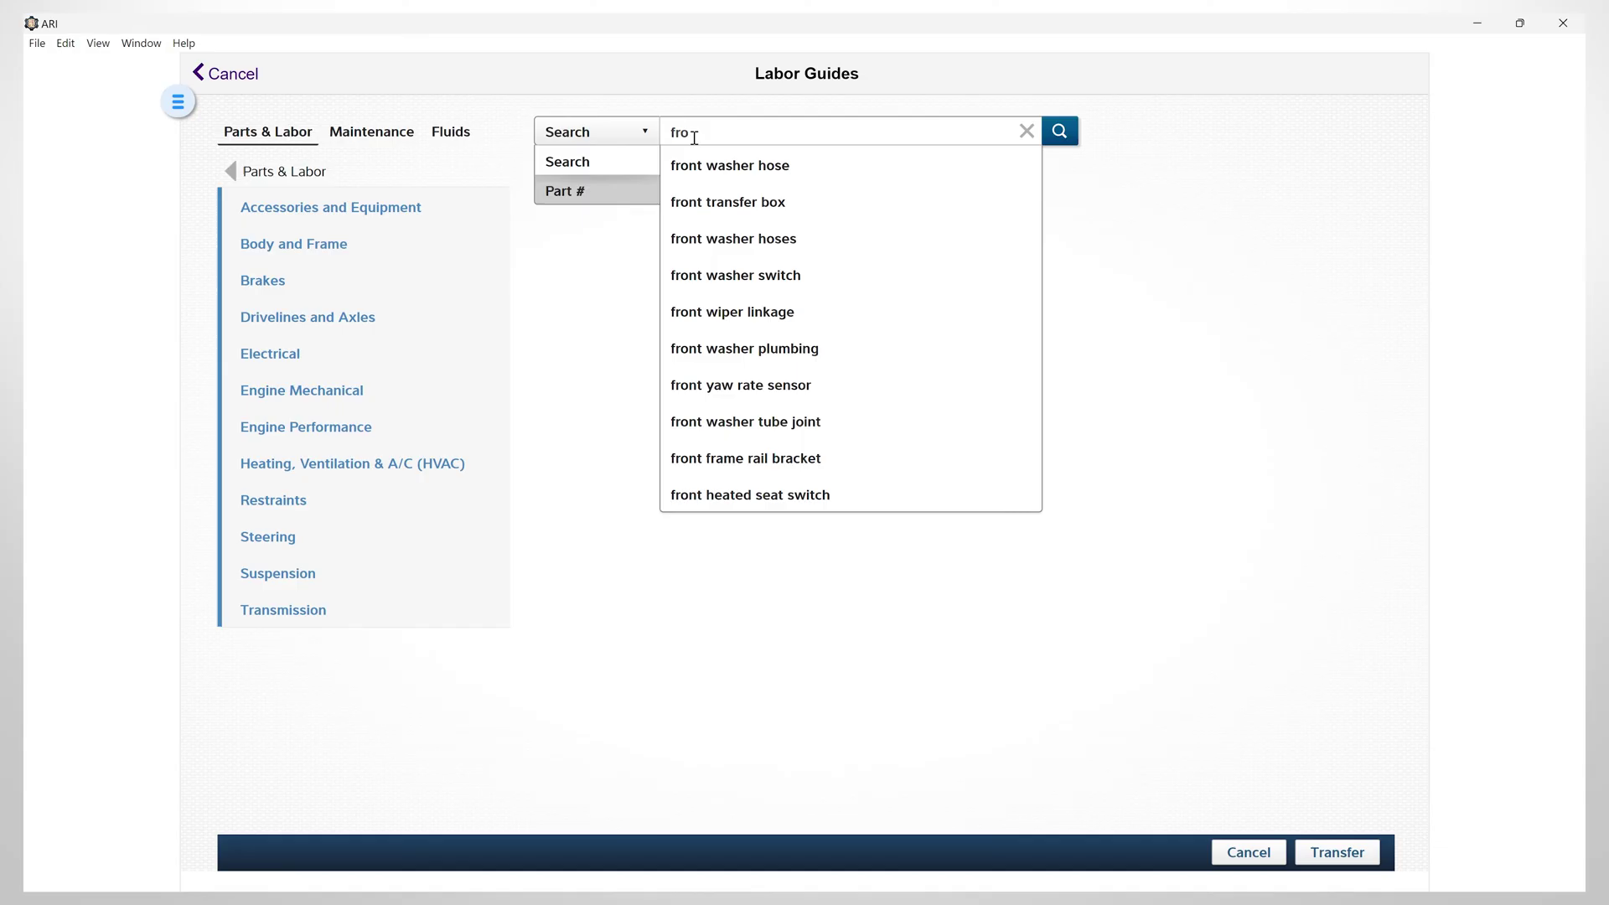
Browse Brakes > Parking Brake System parts and labor, then open the Parking Brake Cable
left_click(271, 289)
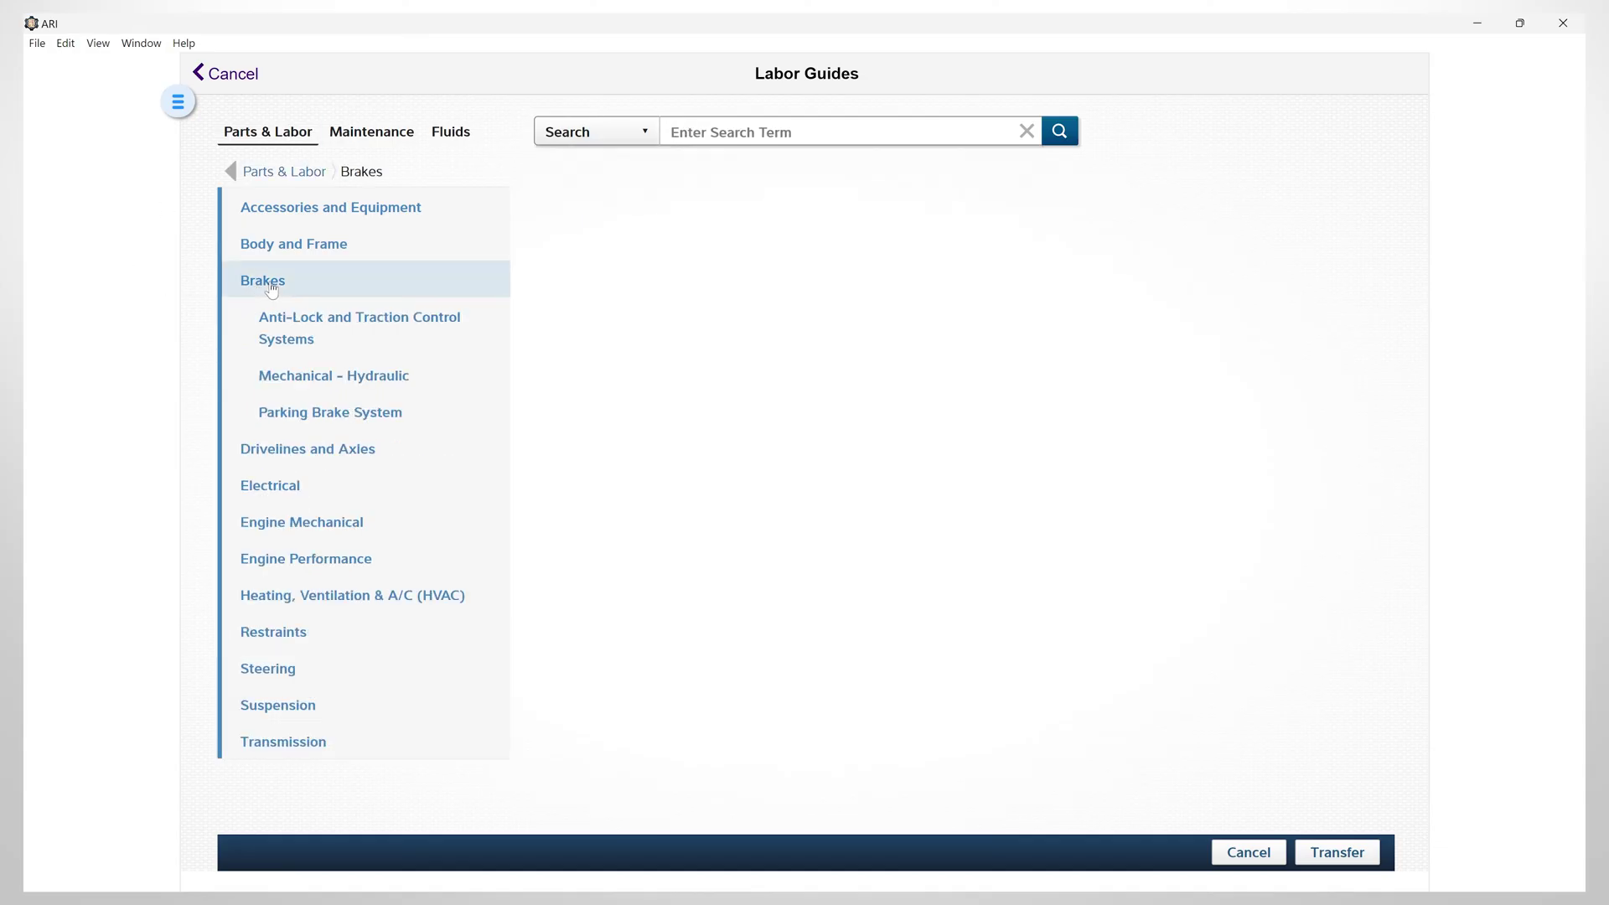
left_click(322, 414)
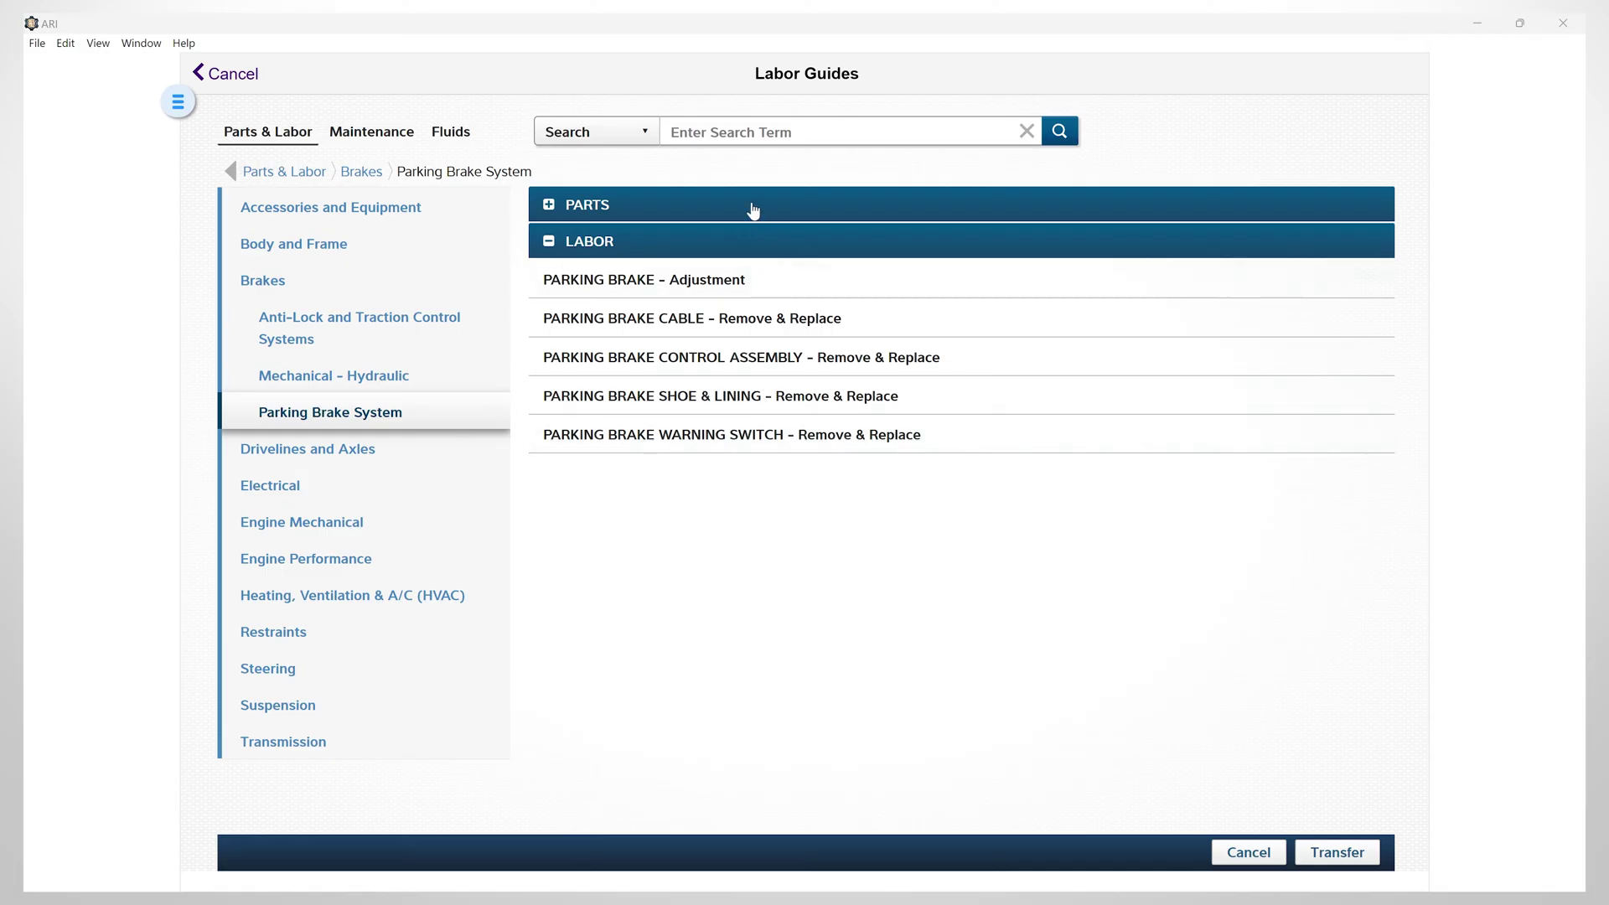
left_click(548, 207)
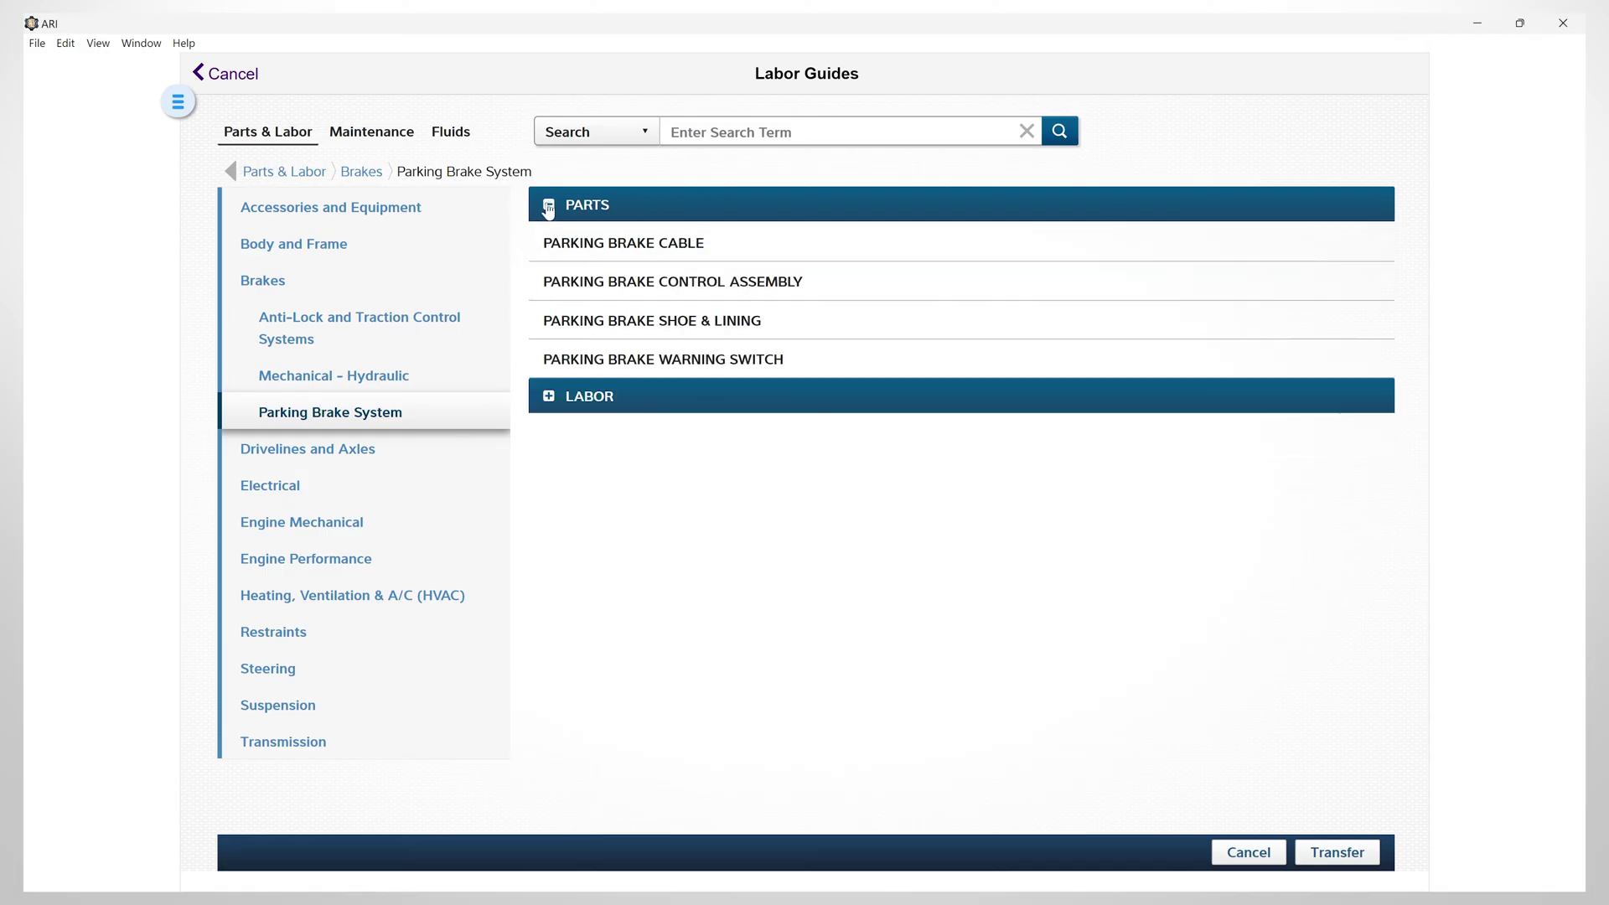
left_click(549, 397)
left_click(547, 206)
left_click(628, 244)
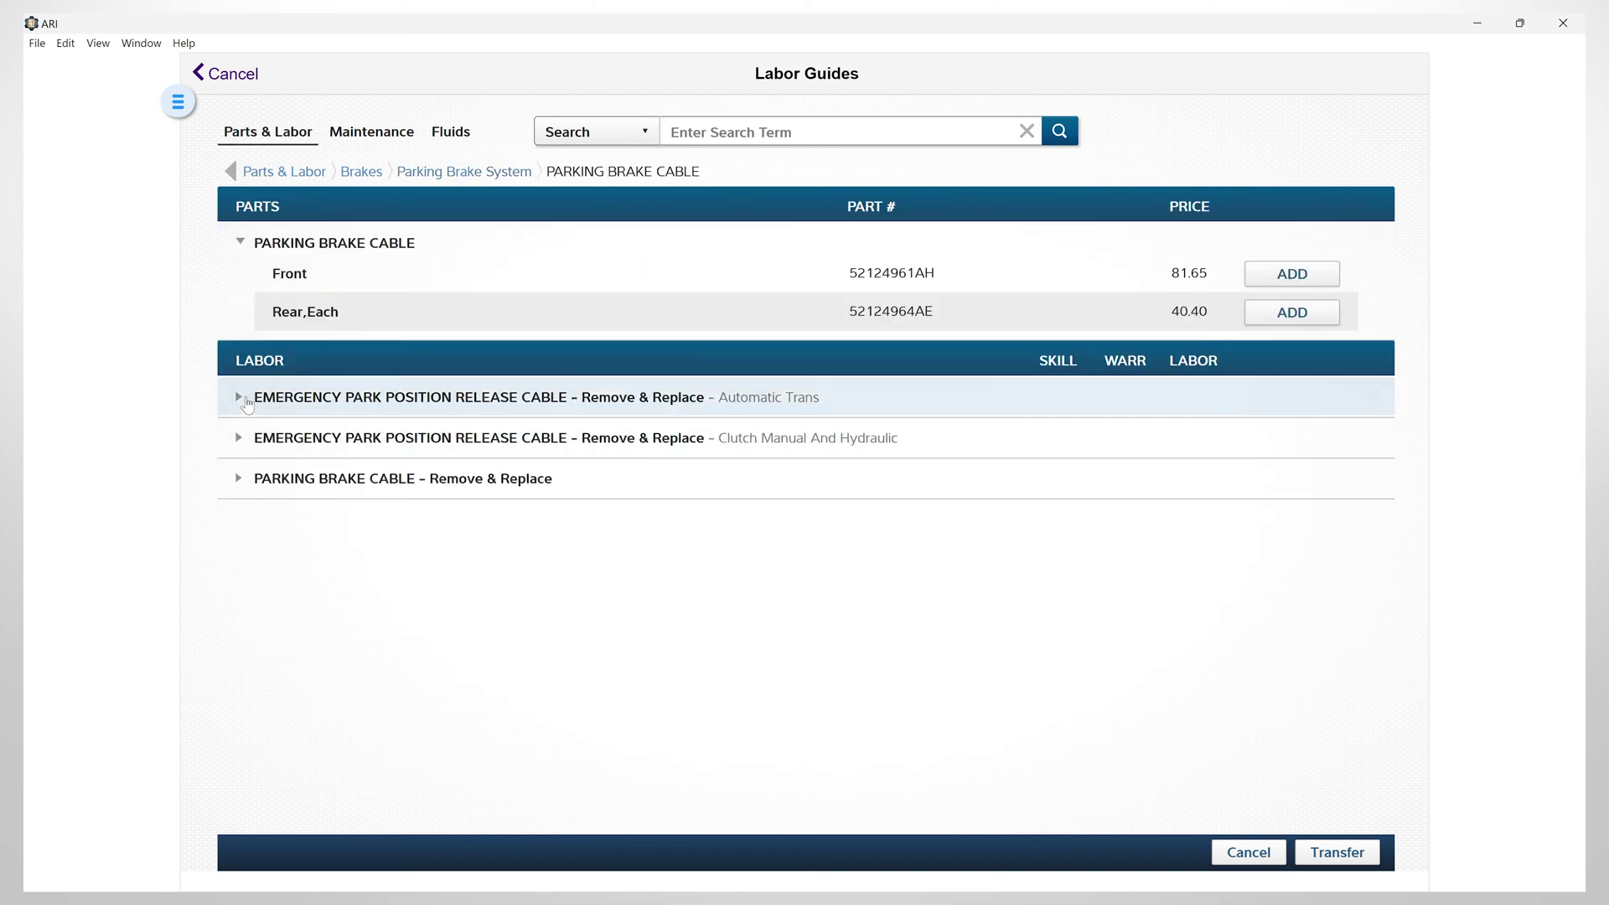
Keep only the Front cable part (81.65) and Front replacement labor (2.7 h), removing the extras
left_click(239, 479)
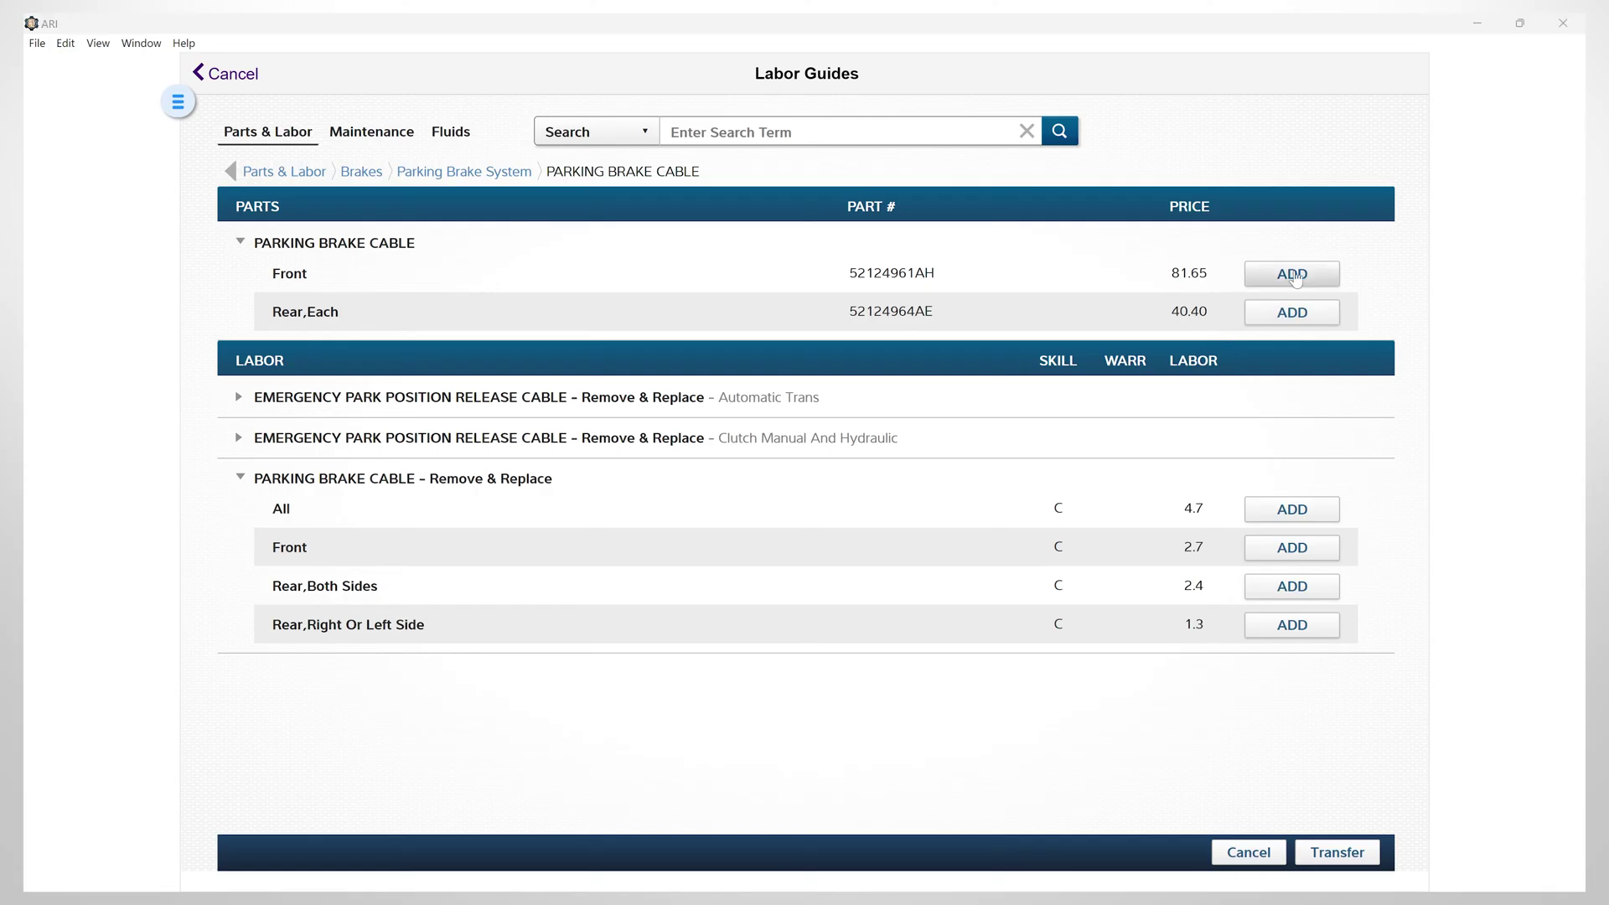
left_click(1291, 274)
left_click(1291, 314)
left_click(1290, 513)
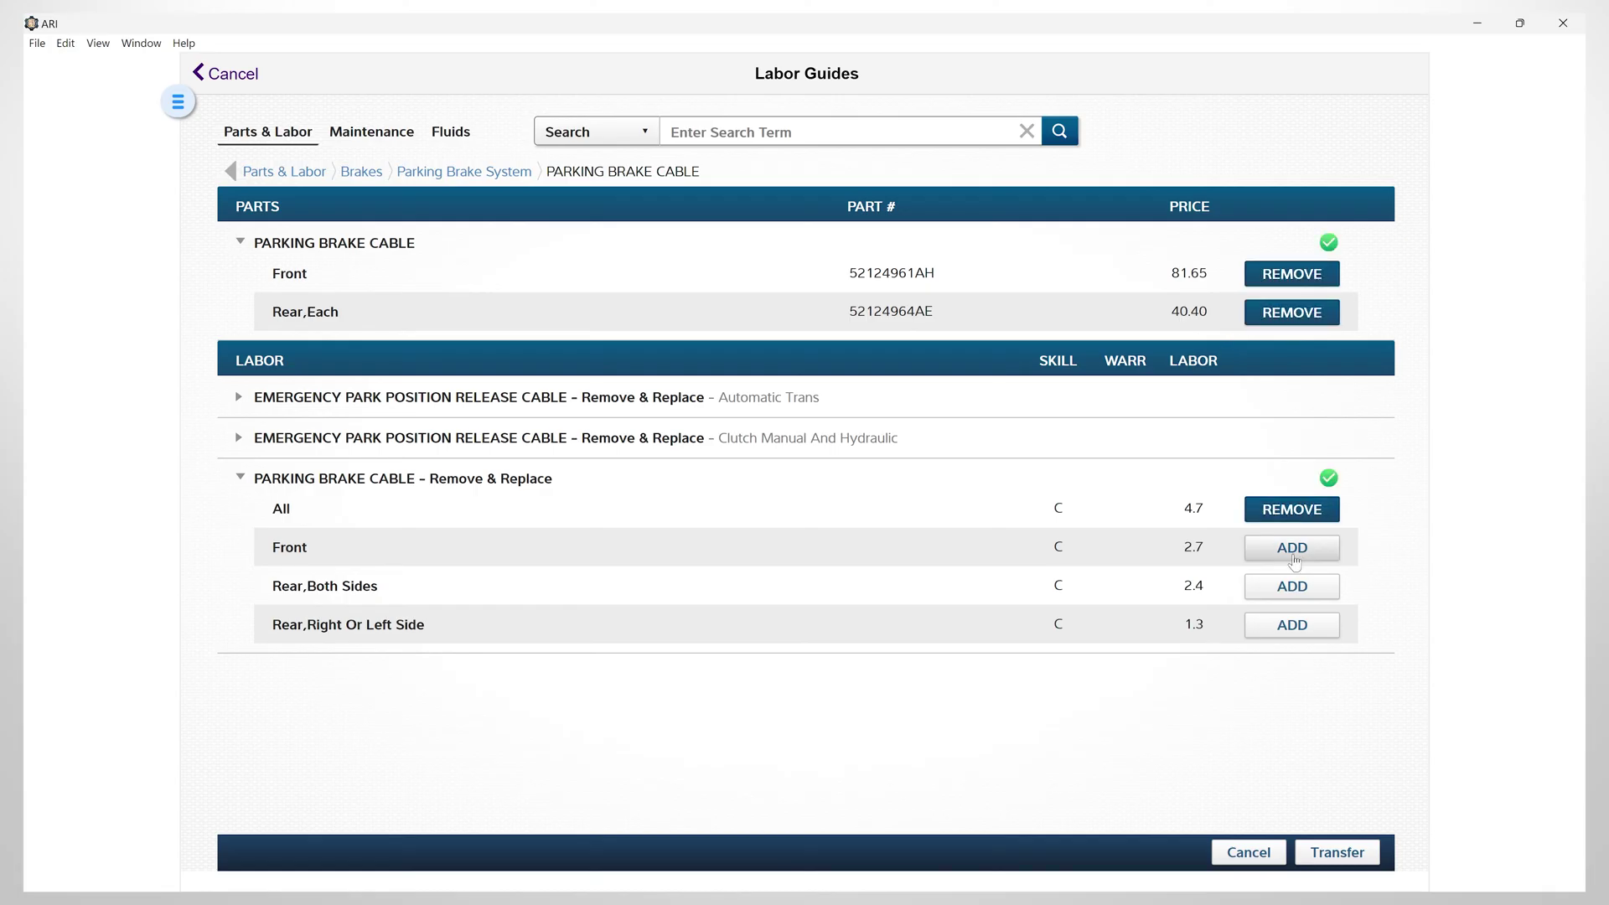
left_click(1290, 549)
left_click(1291, 587)
left_click(1288, 628)
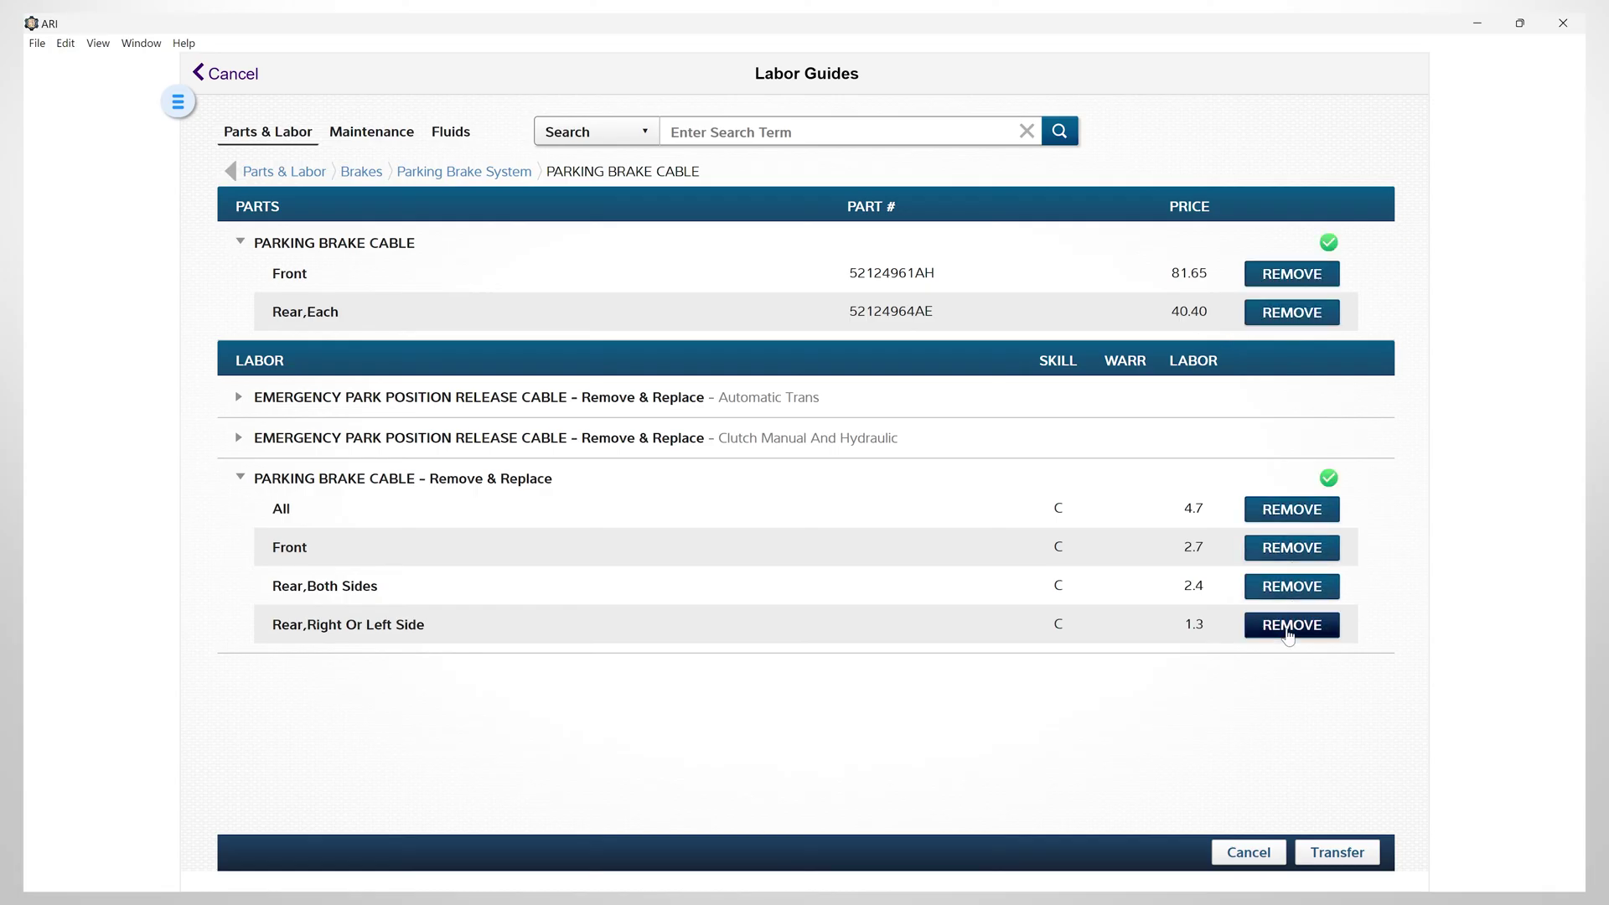
left_click(1291, 587)
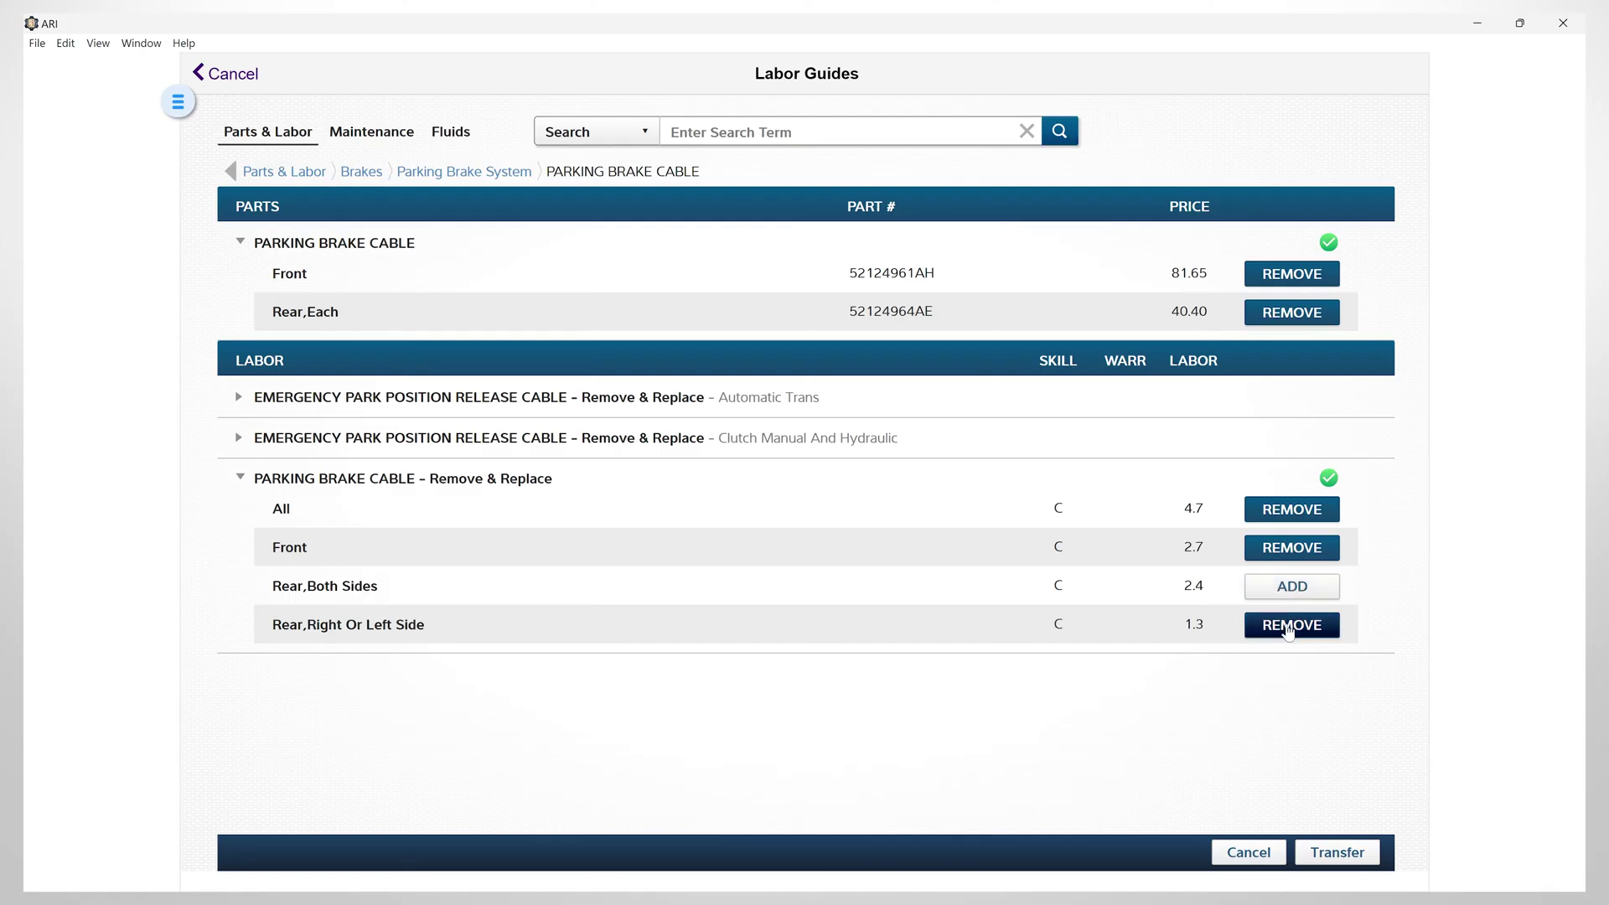
left_click(1288, 633)
left_click(1285, 510)
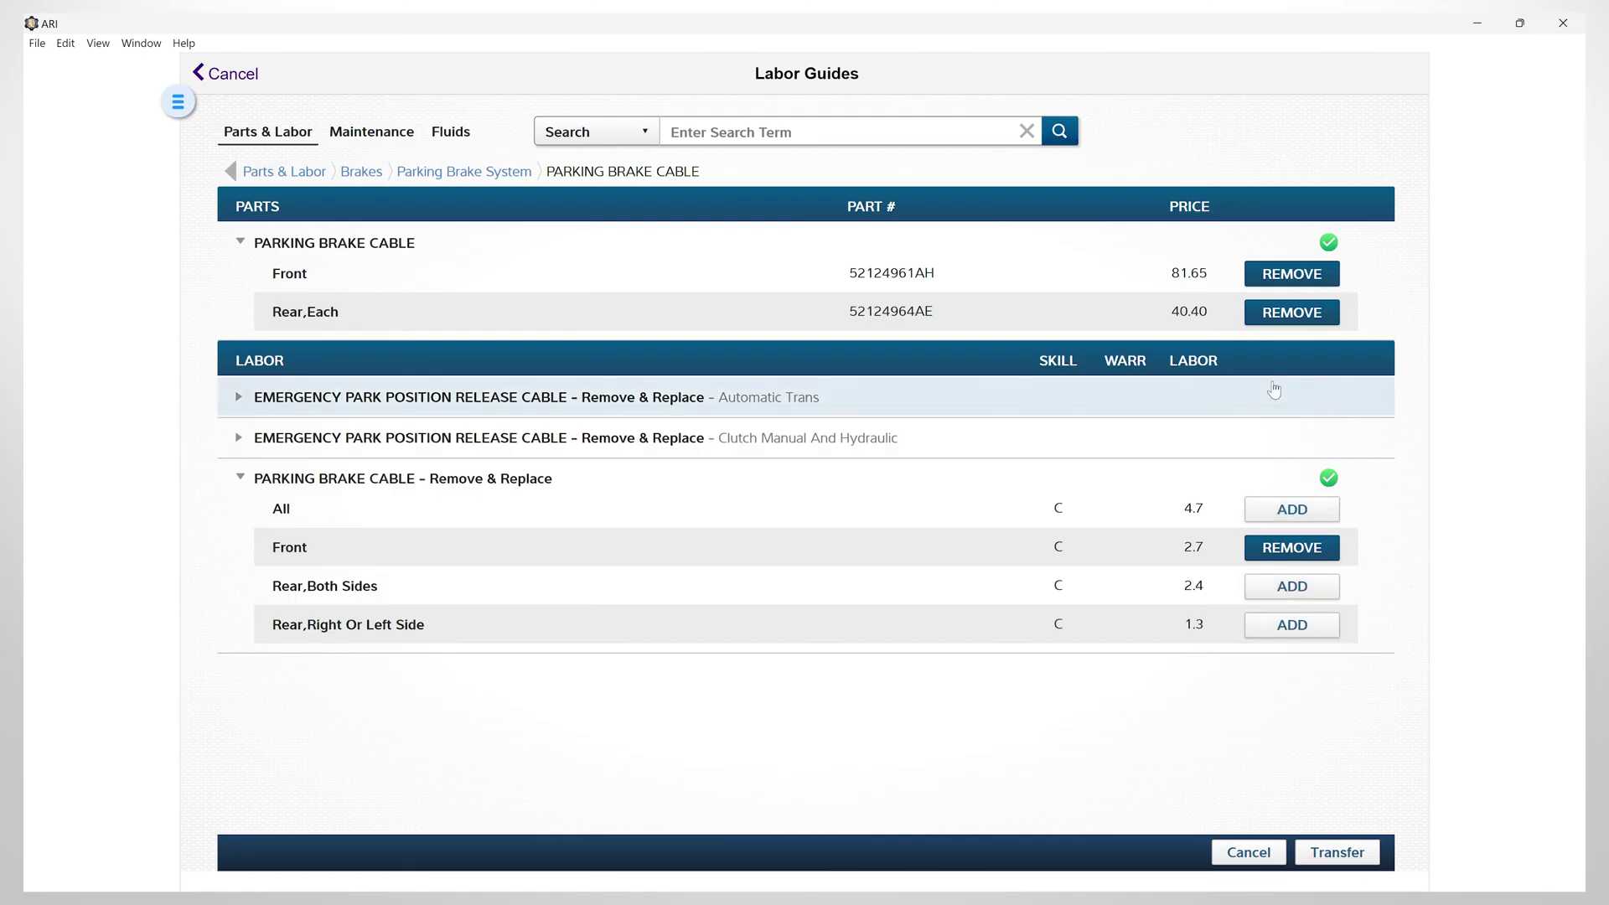
left_click(1280, 315)
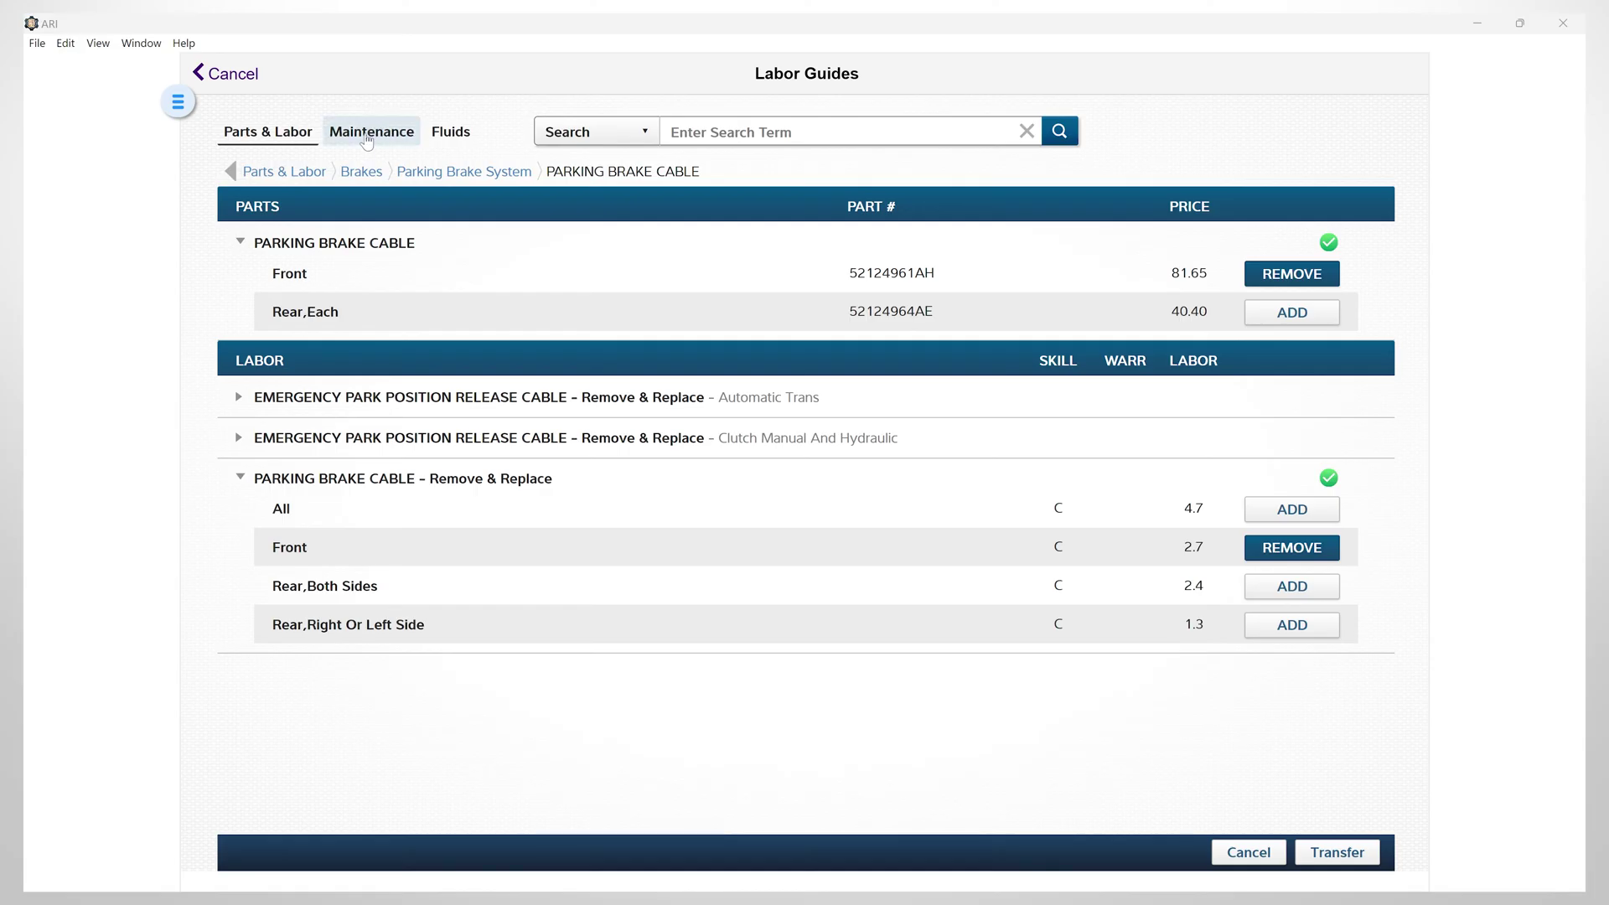
Add the AWD 140,000-mile mileage maintenance labor (2.1)
left_click(366, 142)
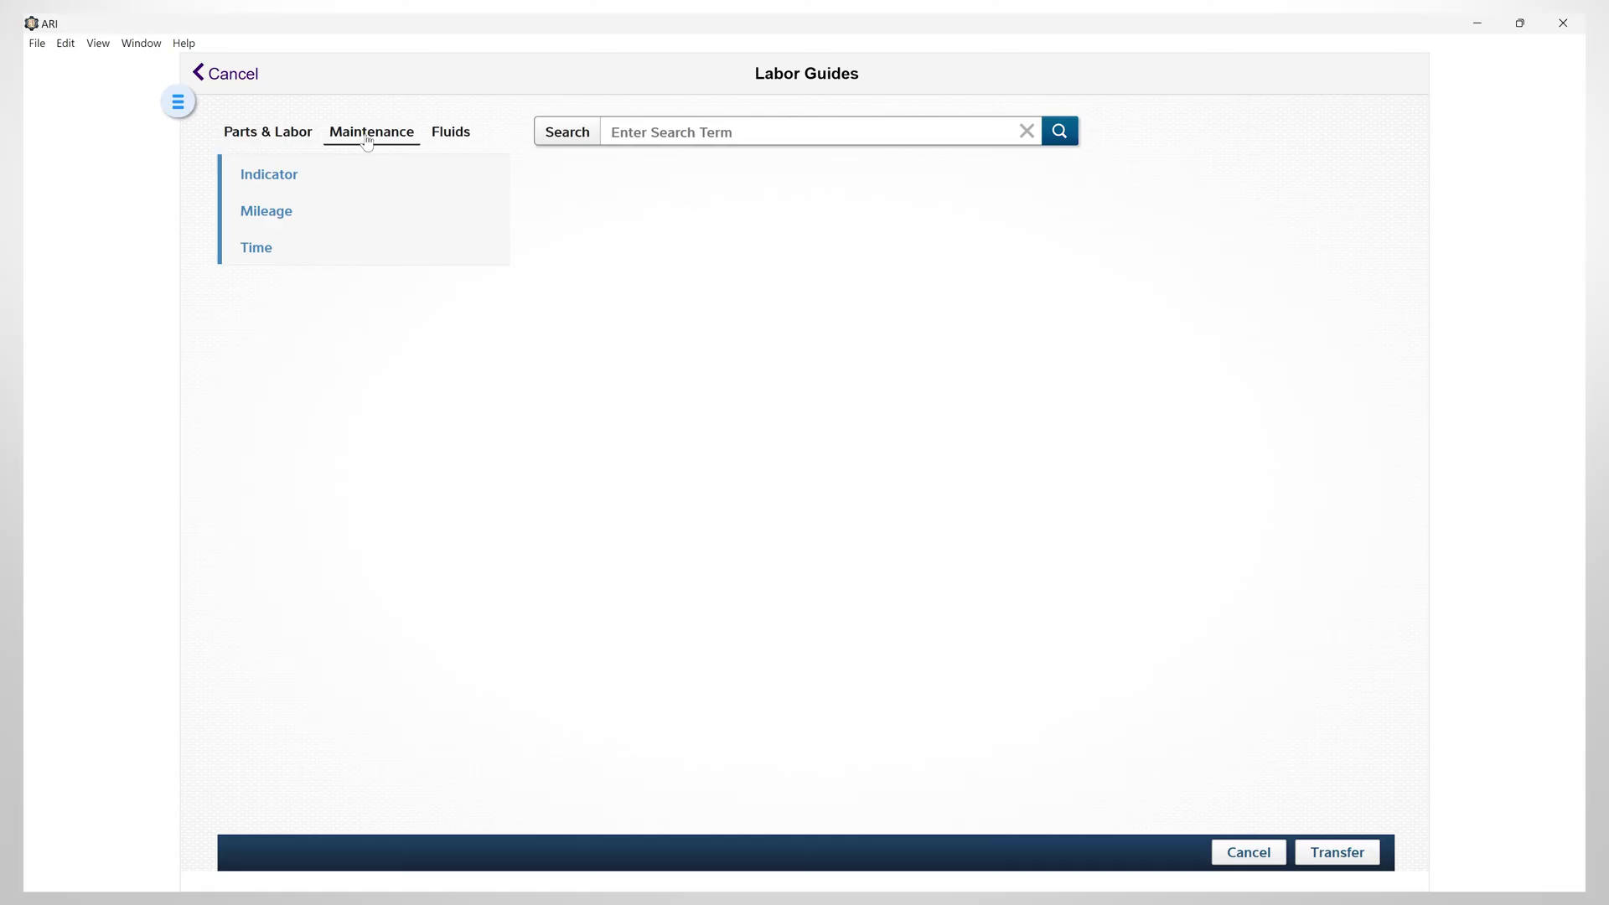
left_click(288, 180)
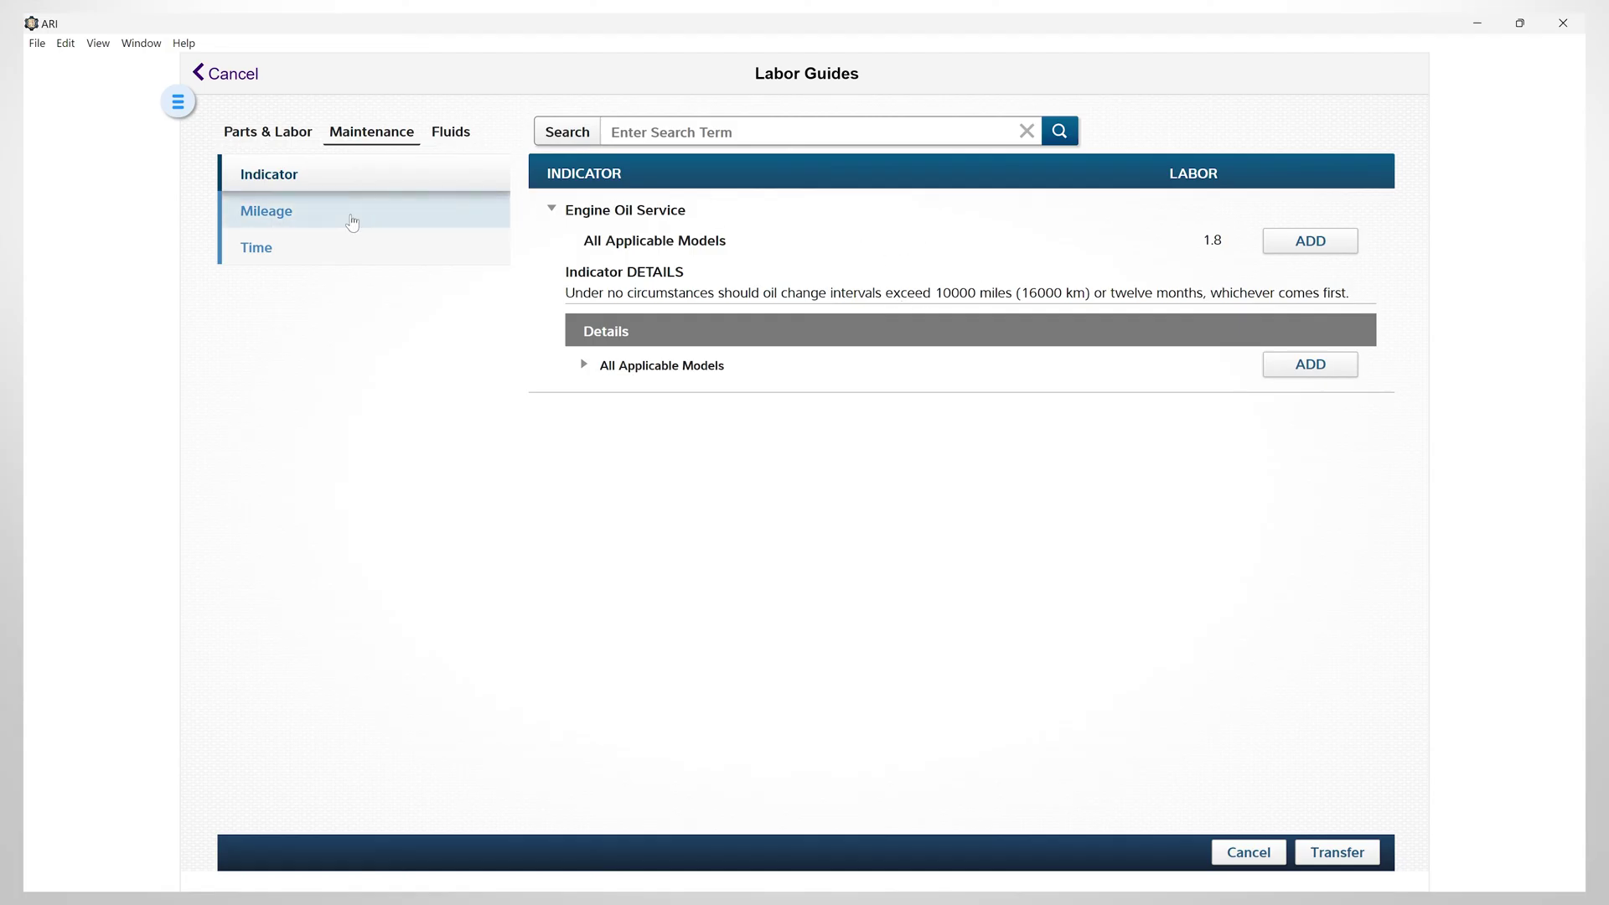
left_click(352, 222)
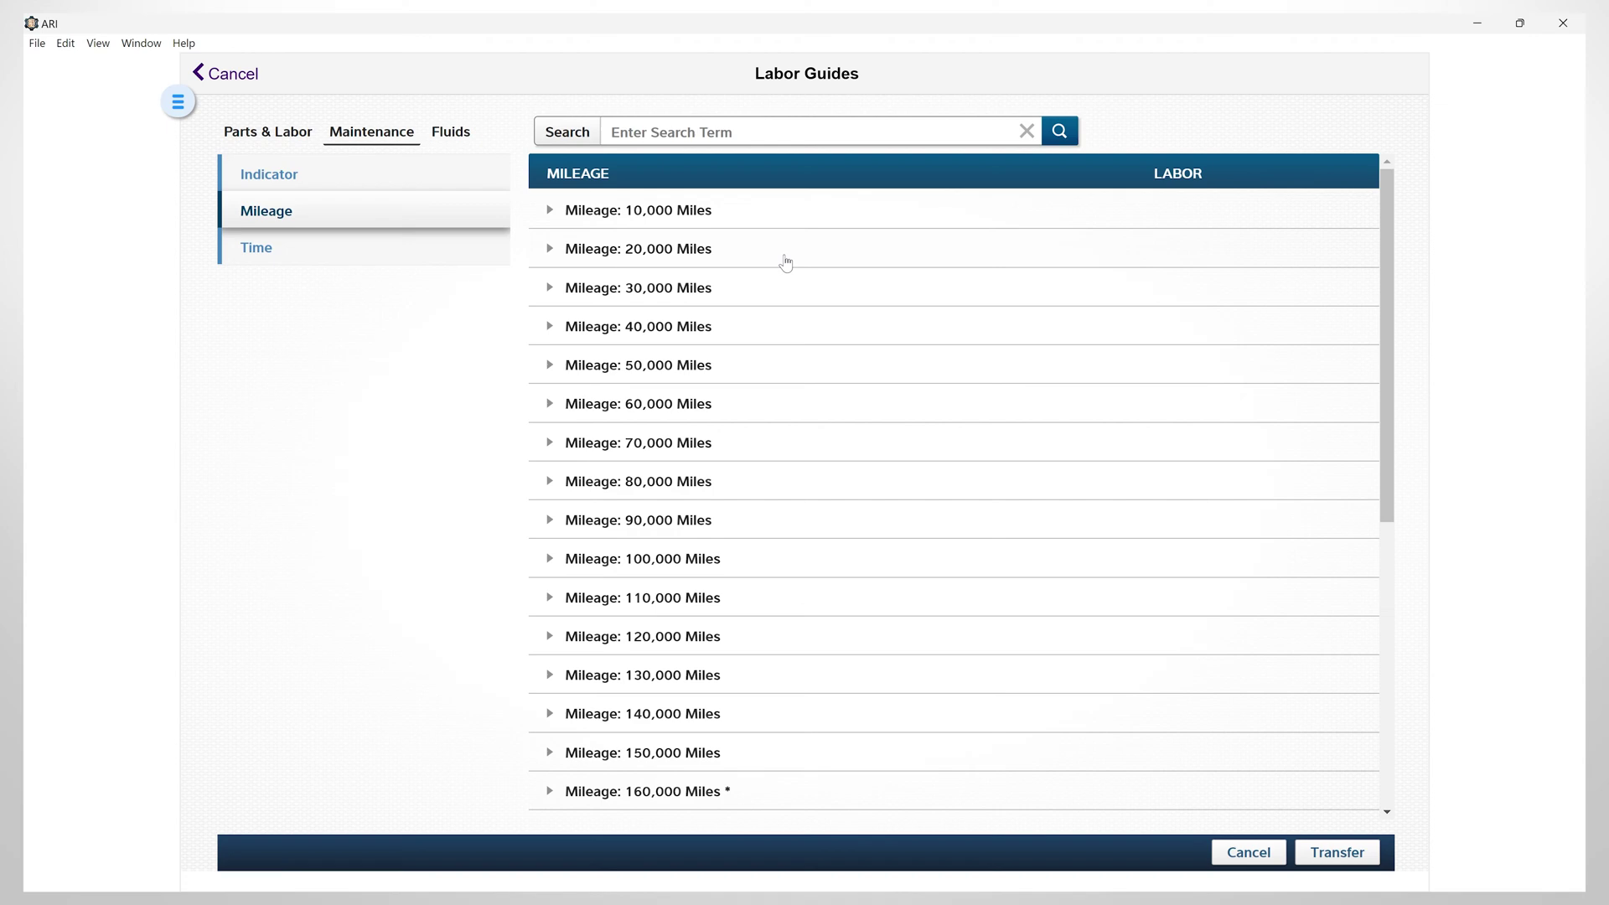
scroll(976, 503, "down", 1)
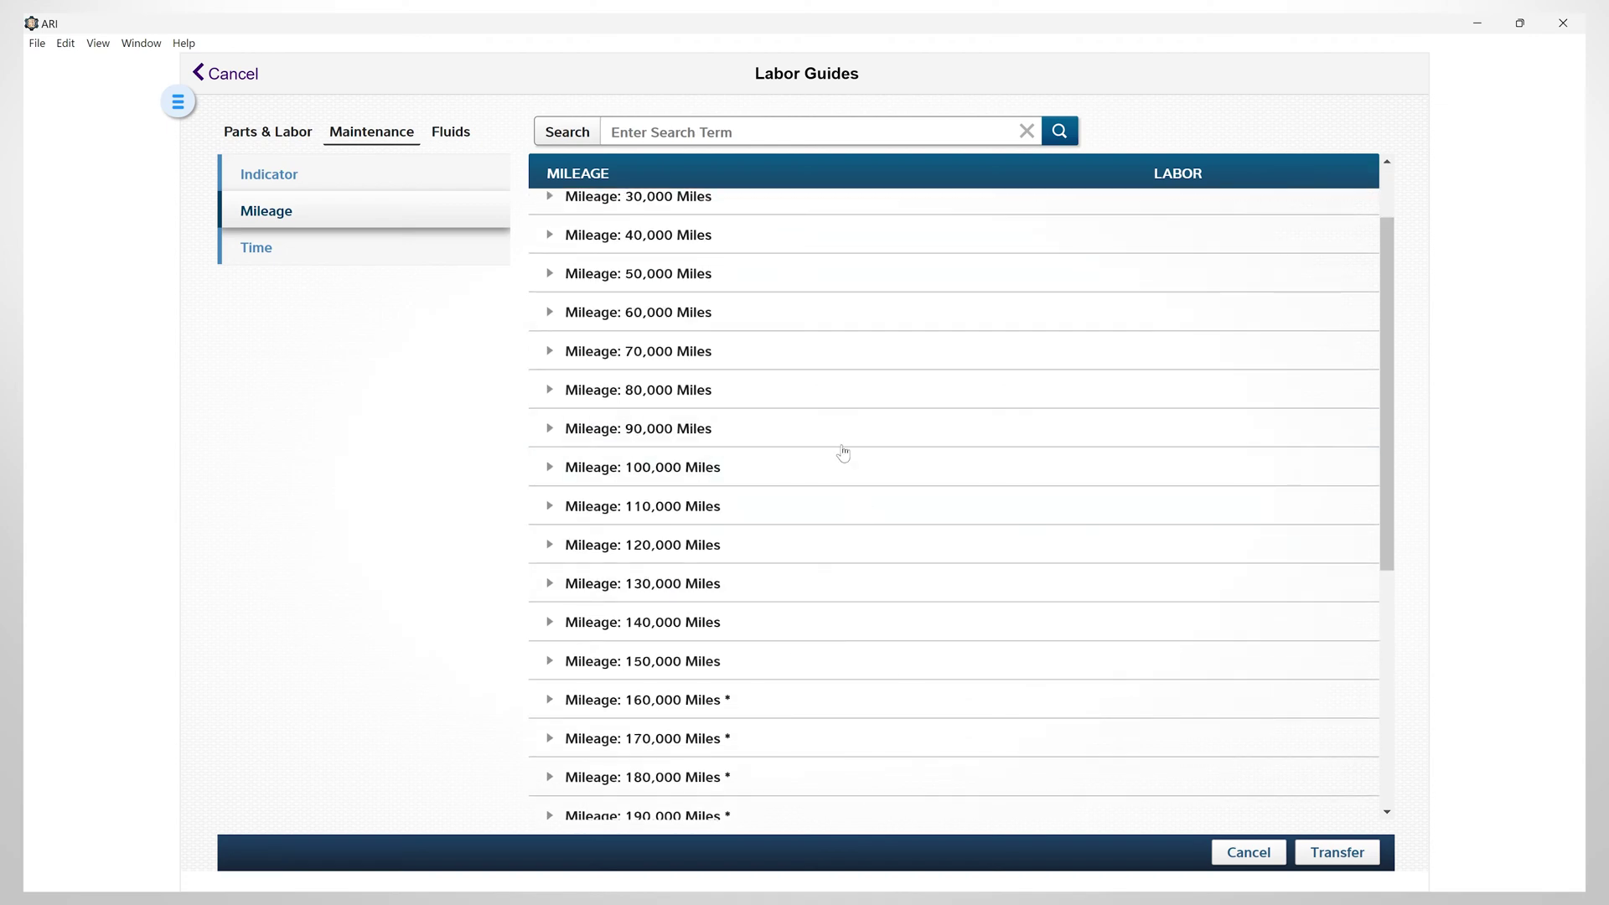
left_click(729, 474)
left_click(734, 622)
scroll(876, 586, "down", 2)
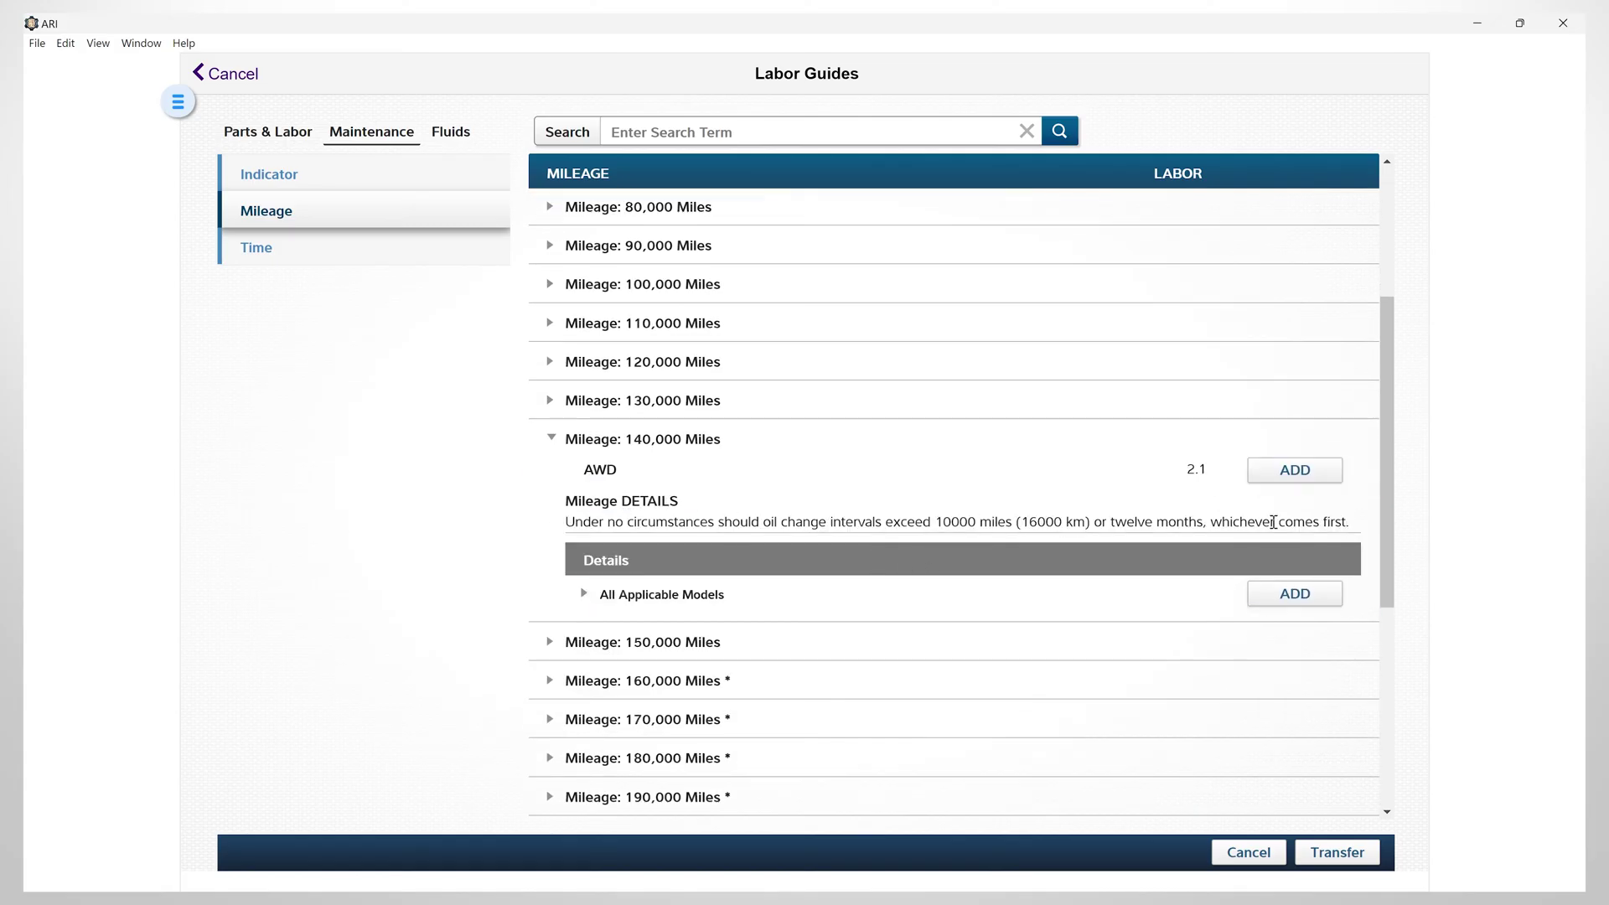
left_click(1286, 477)
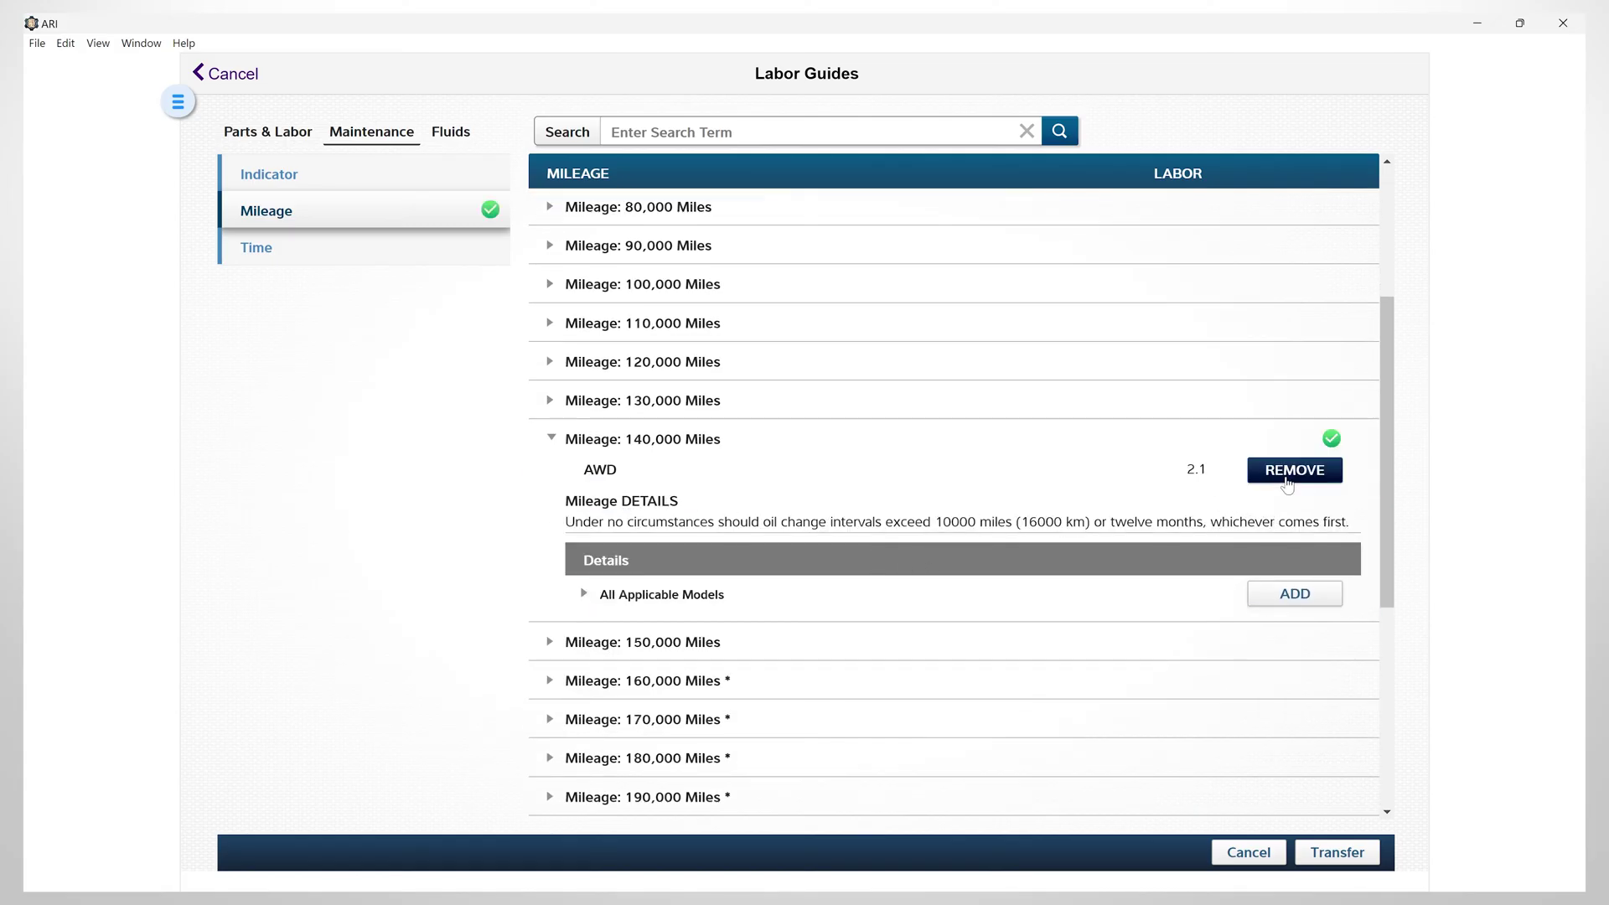
Add the Every 12 Months time-based maintenance labor (0.7)
left_click(242, 251)
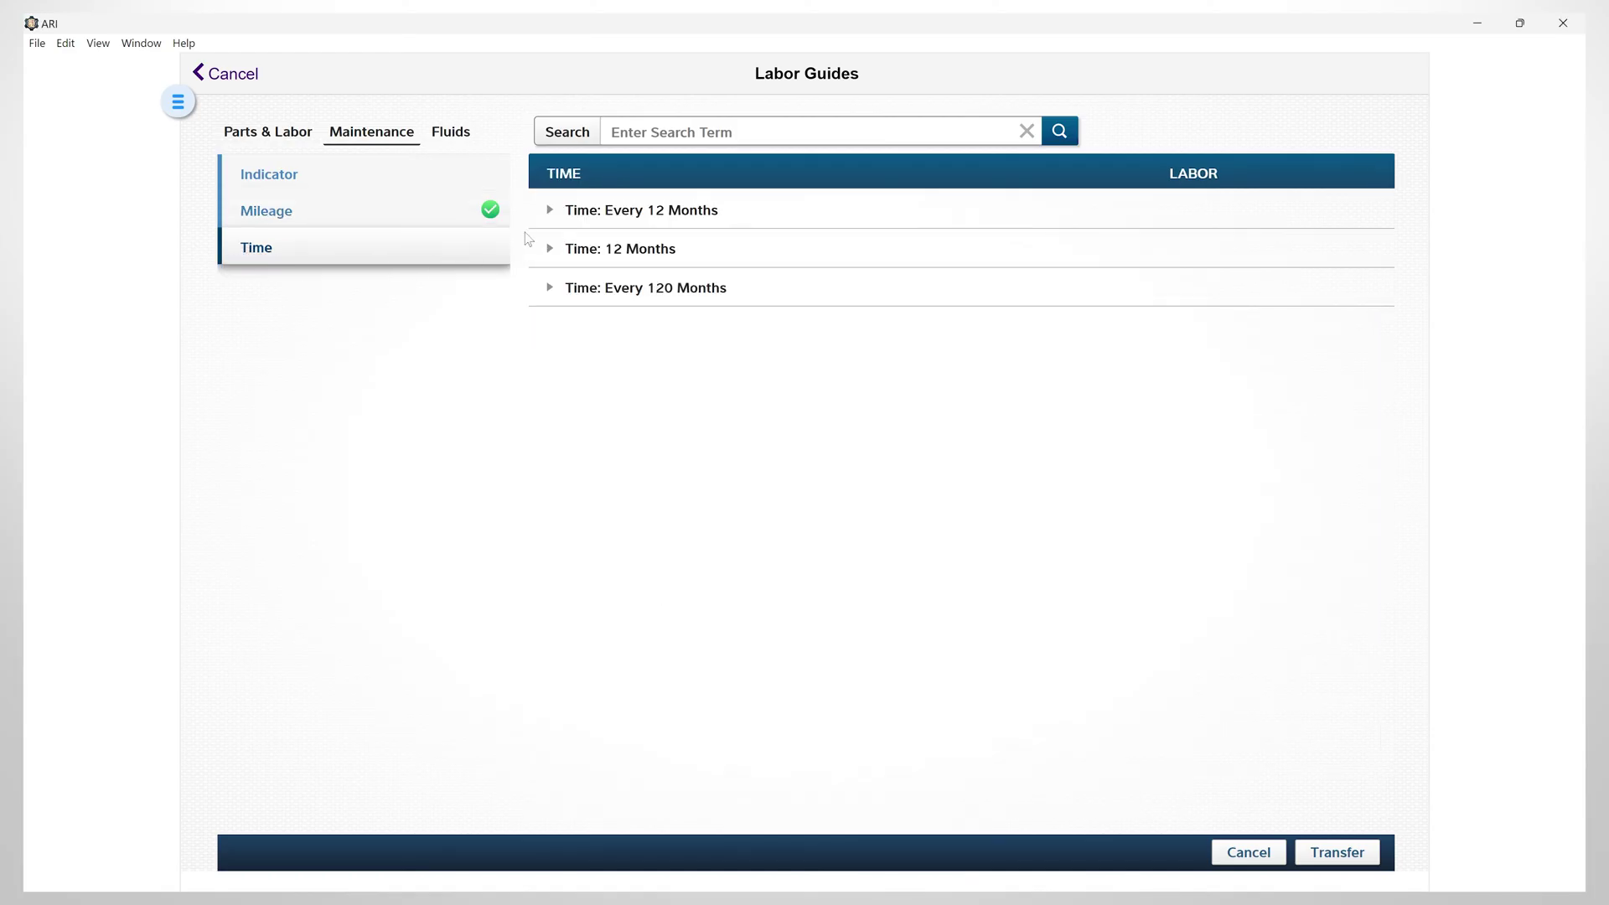
left_click(545, 216)
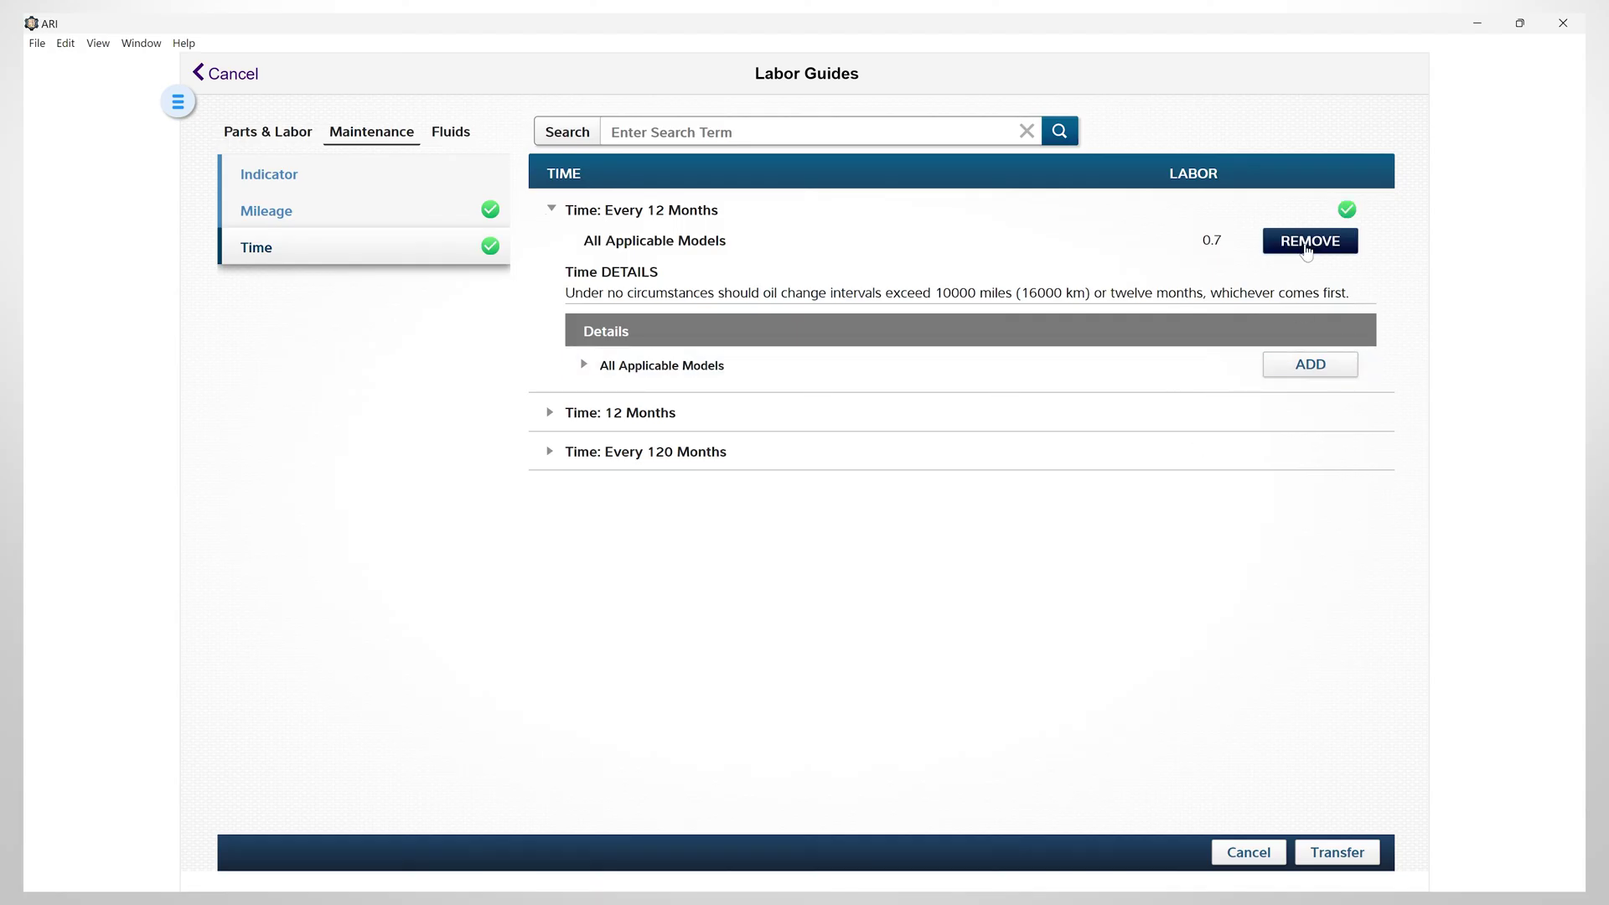
left_click(1307, 254)
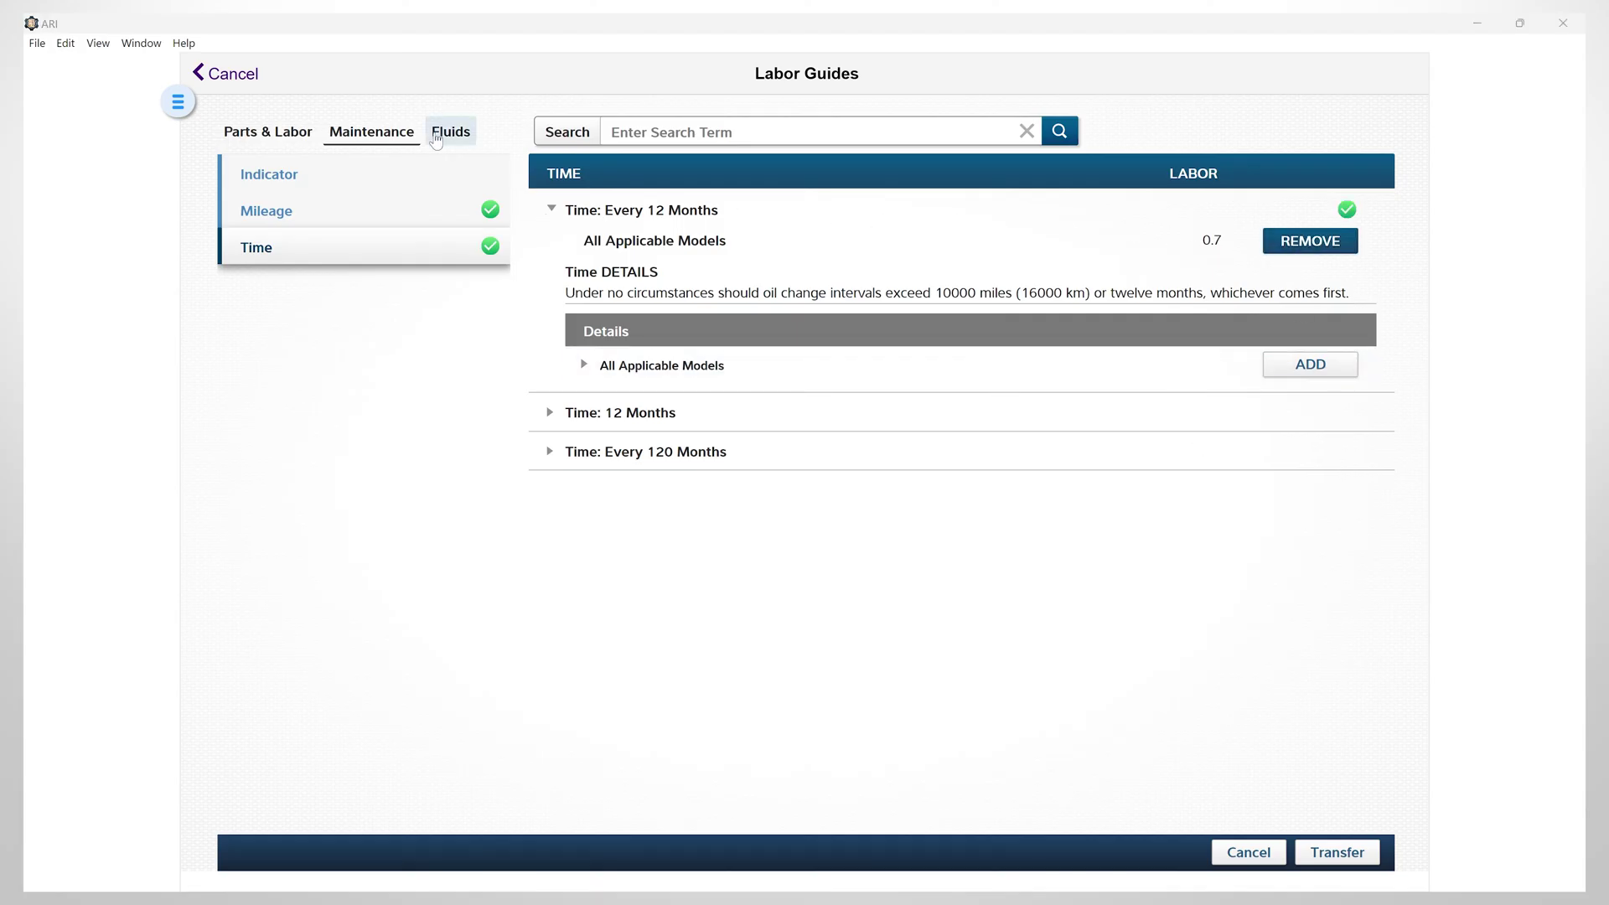
Add 8.00 QTS of SAE 5W-40 Synthetic engine oil for the 3.0L engine from Fluids
left_click(441, 134)
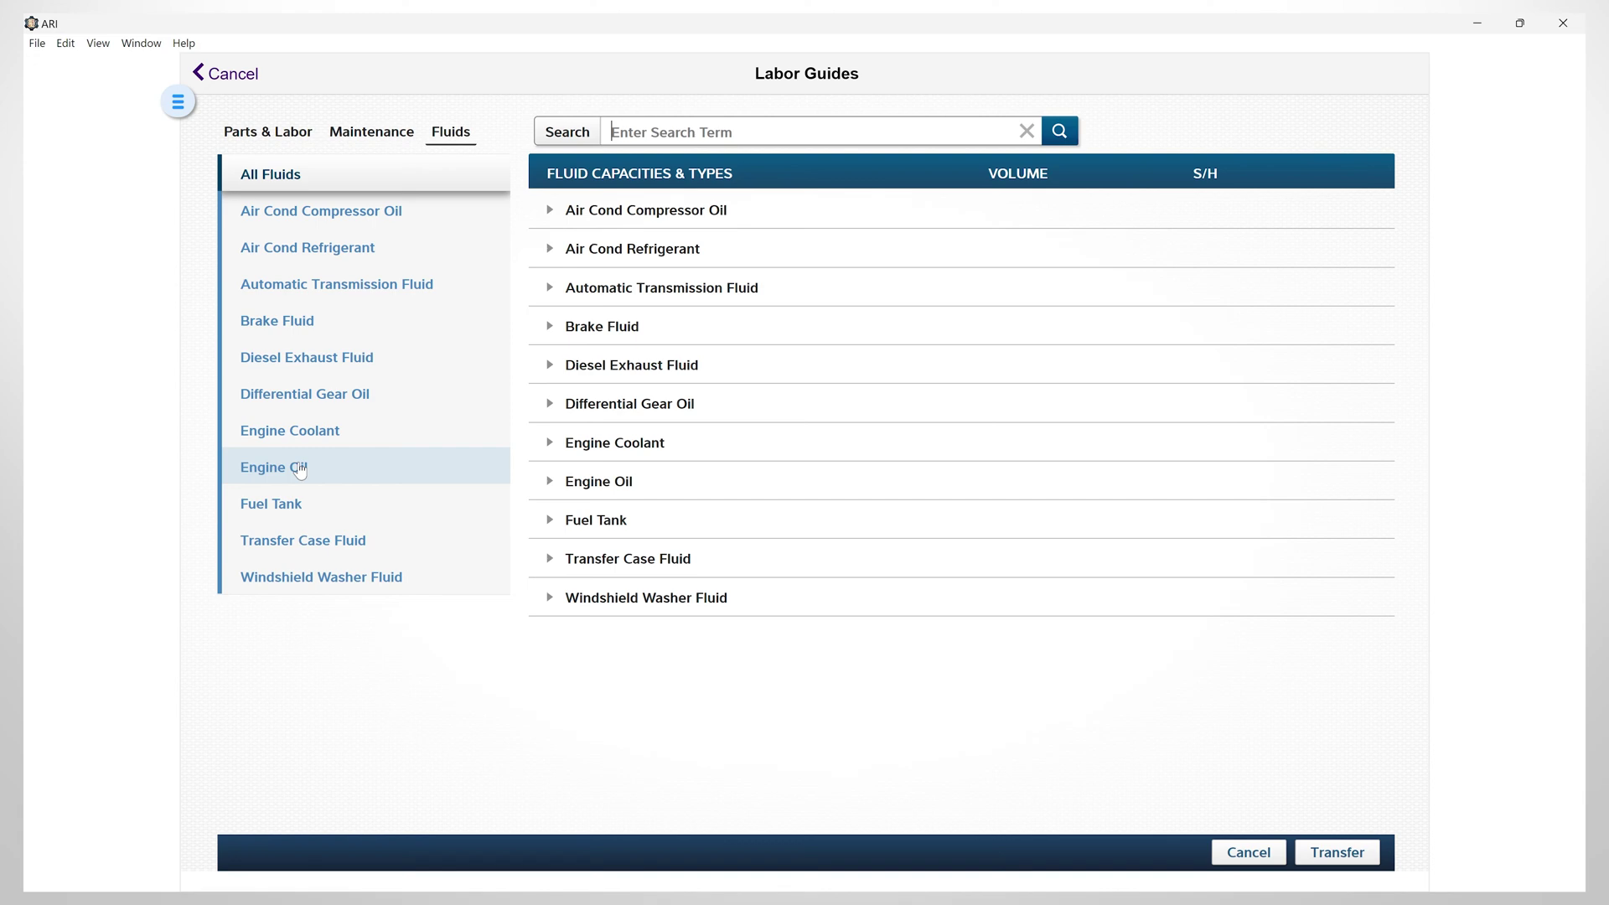
left_click(300, 471)
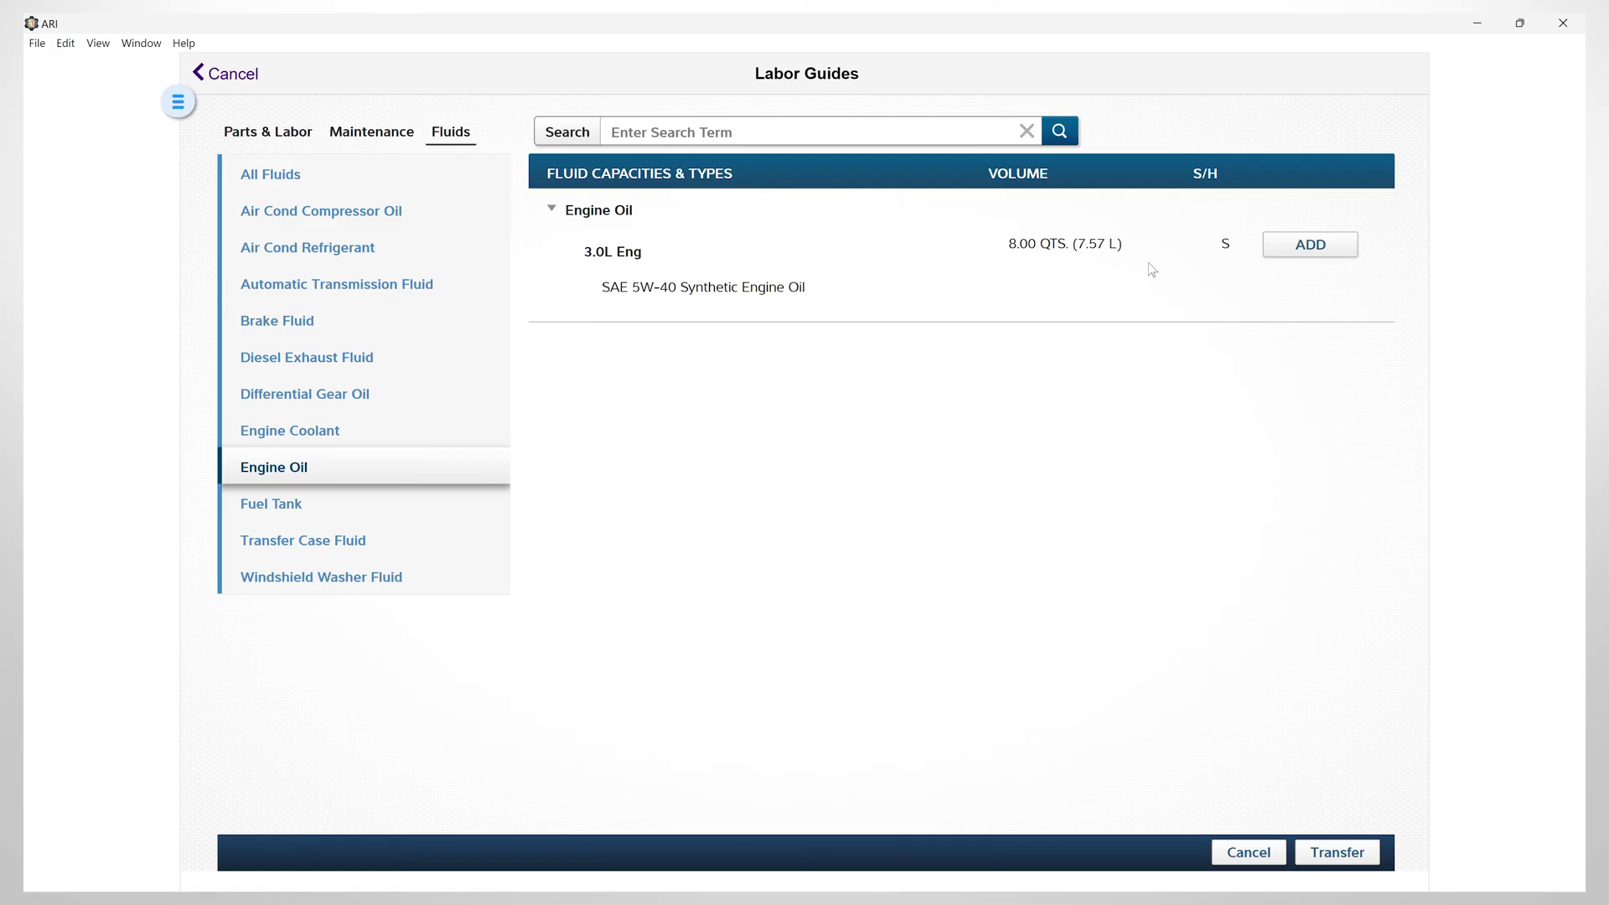
left_click(1308, 259)
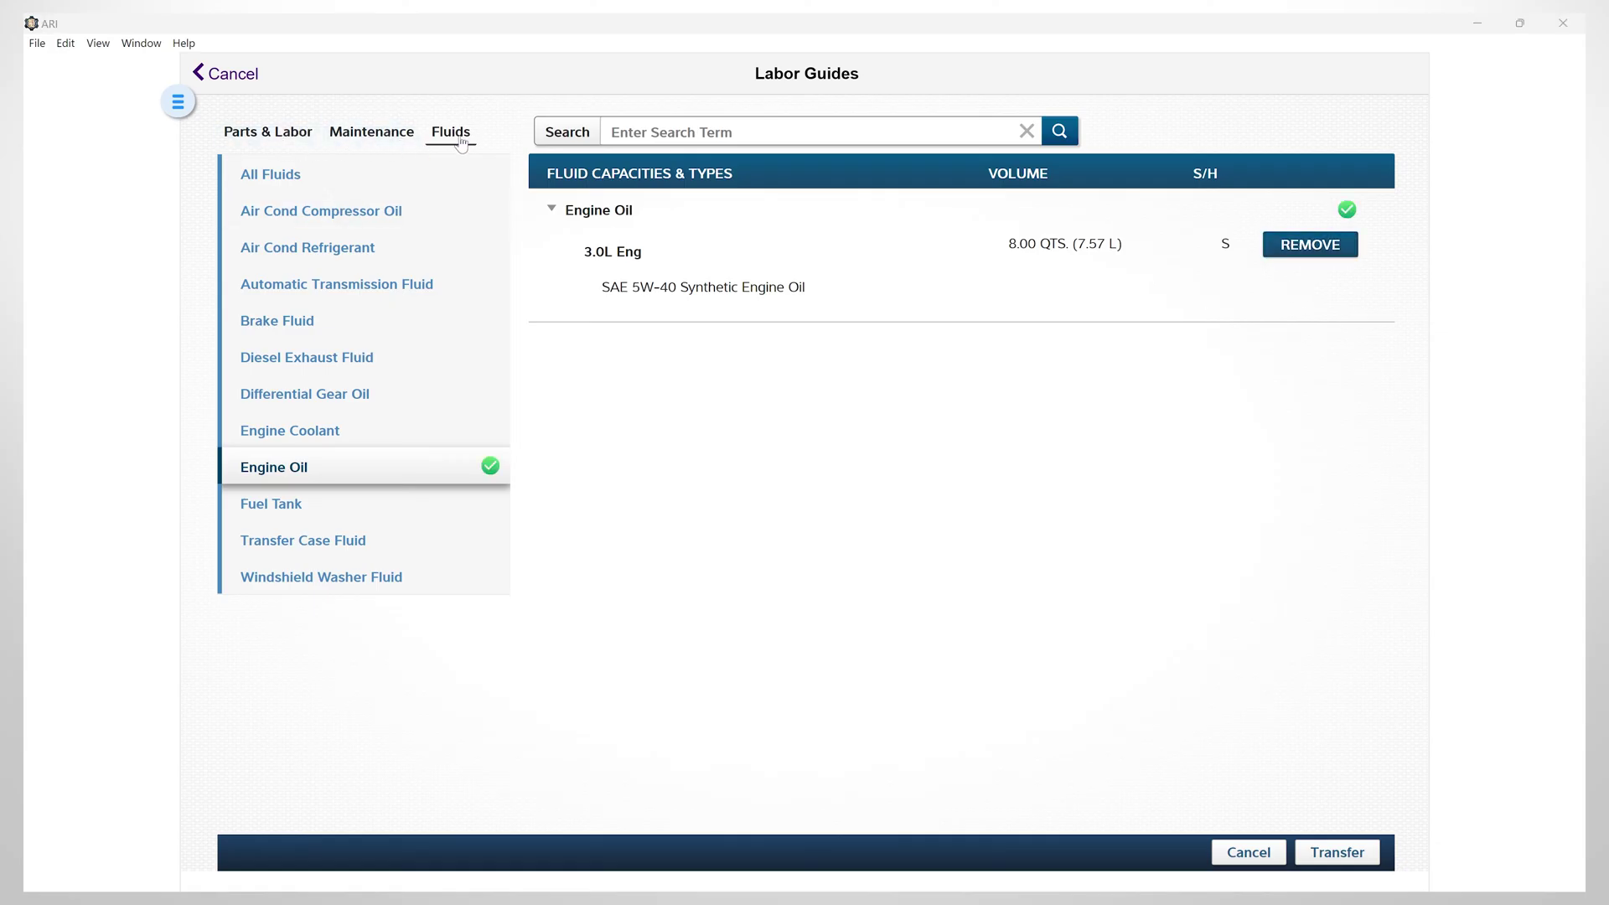
Transfer the selected items and create new job card #195 from them
left_click(1338, 852)
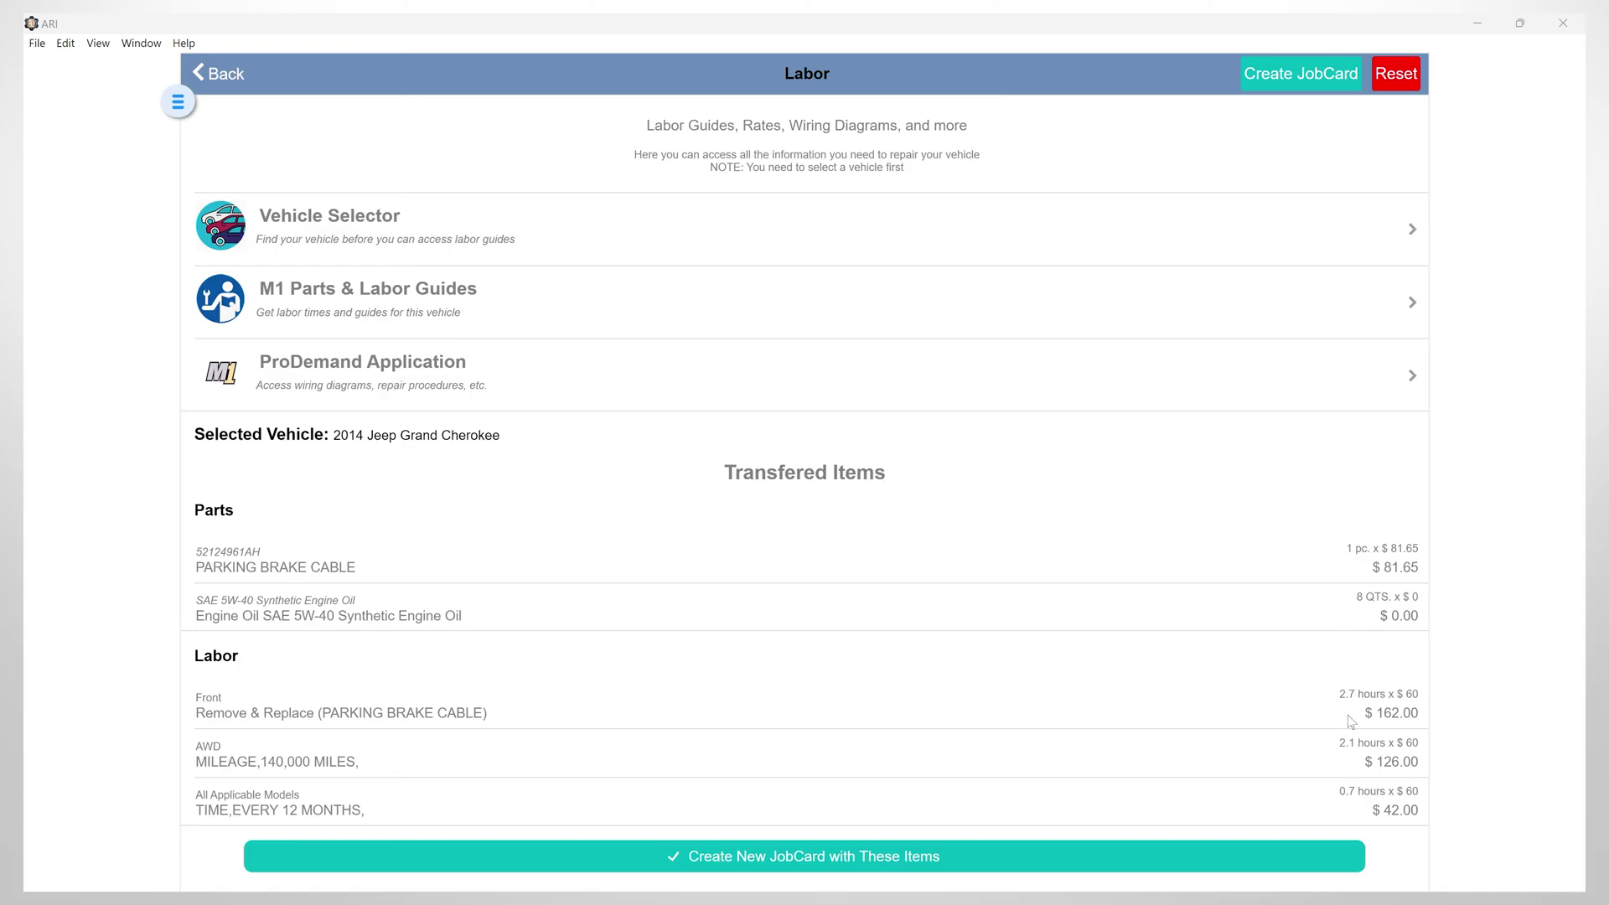
left_click(812, 856)
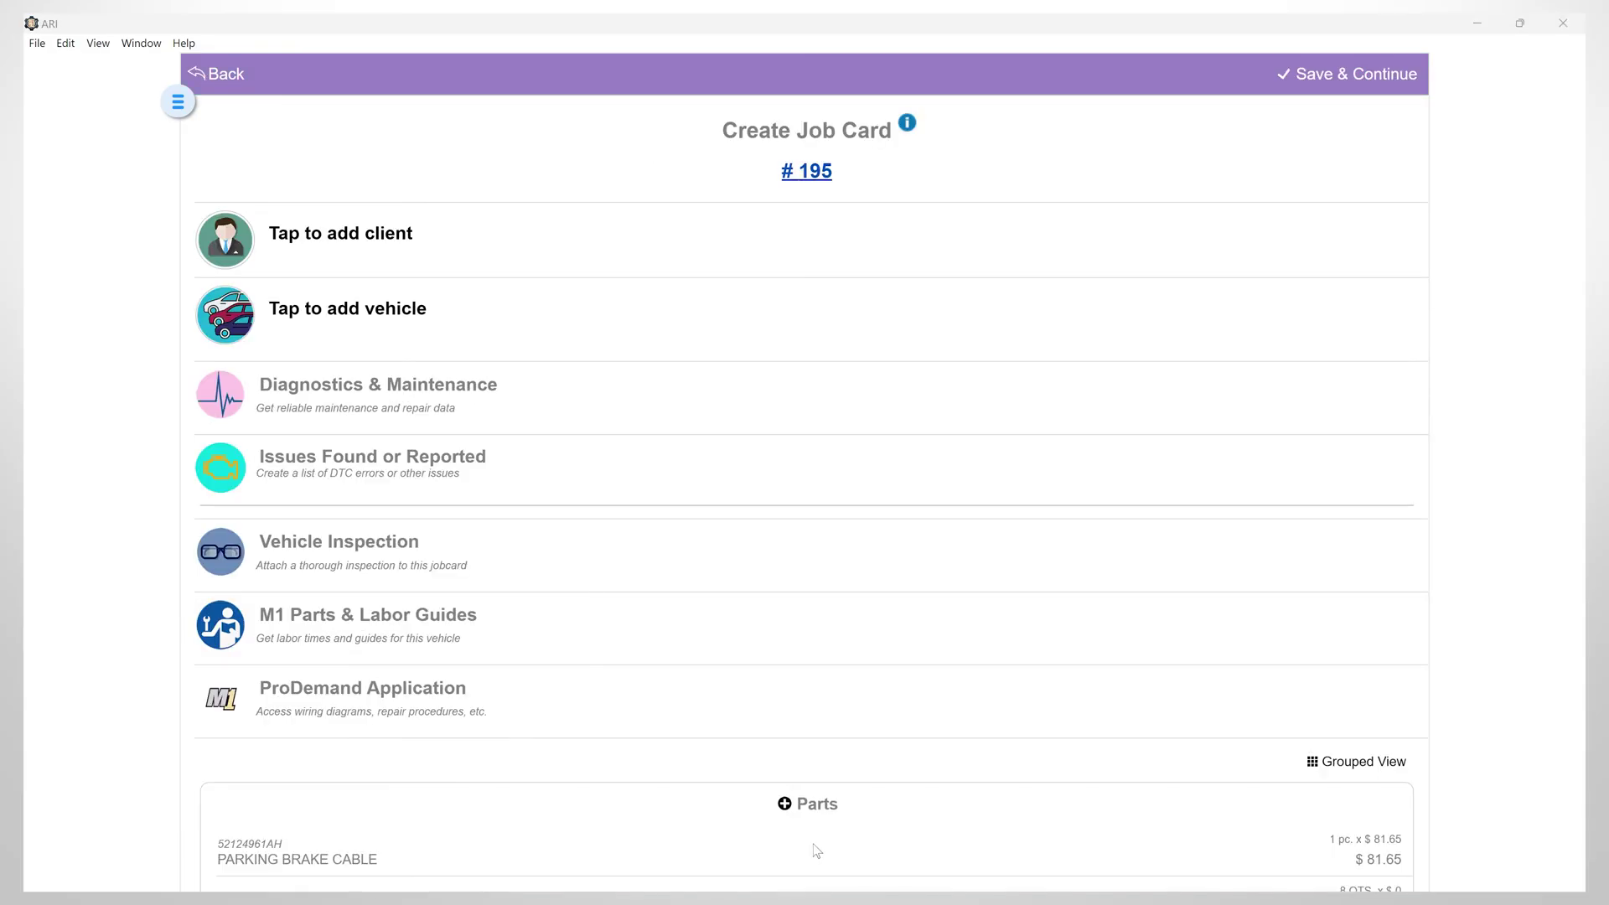
Attach the first listed client to job card #195 and check the $510.44 total
left_click(318, 235)
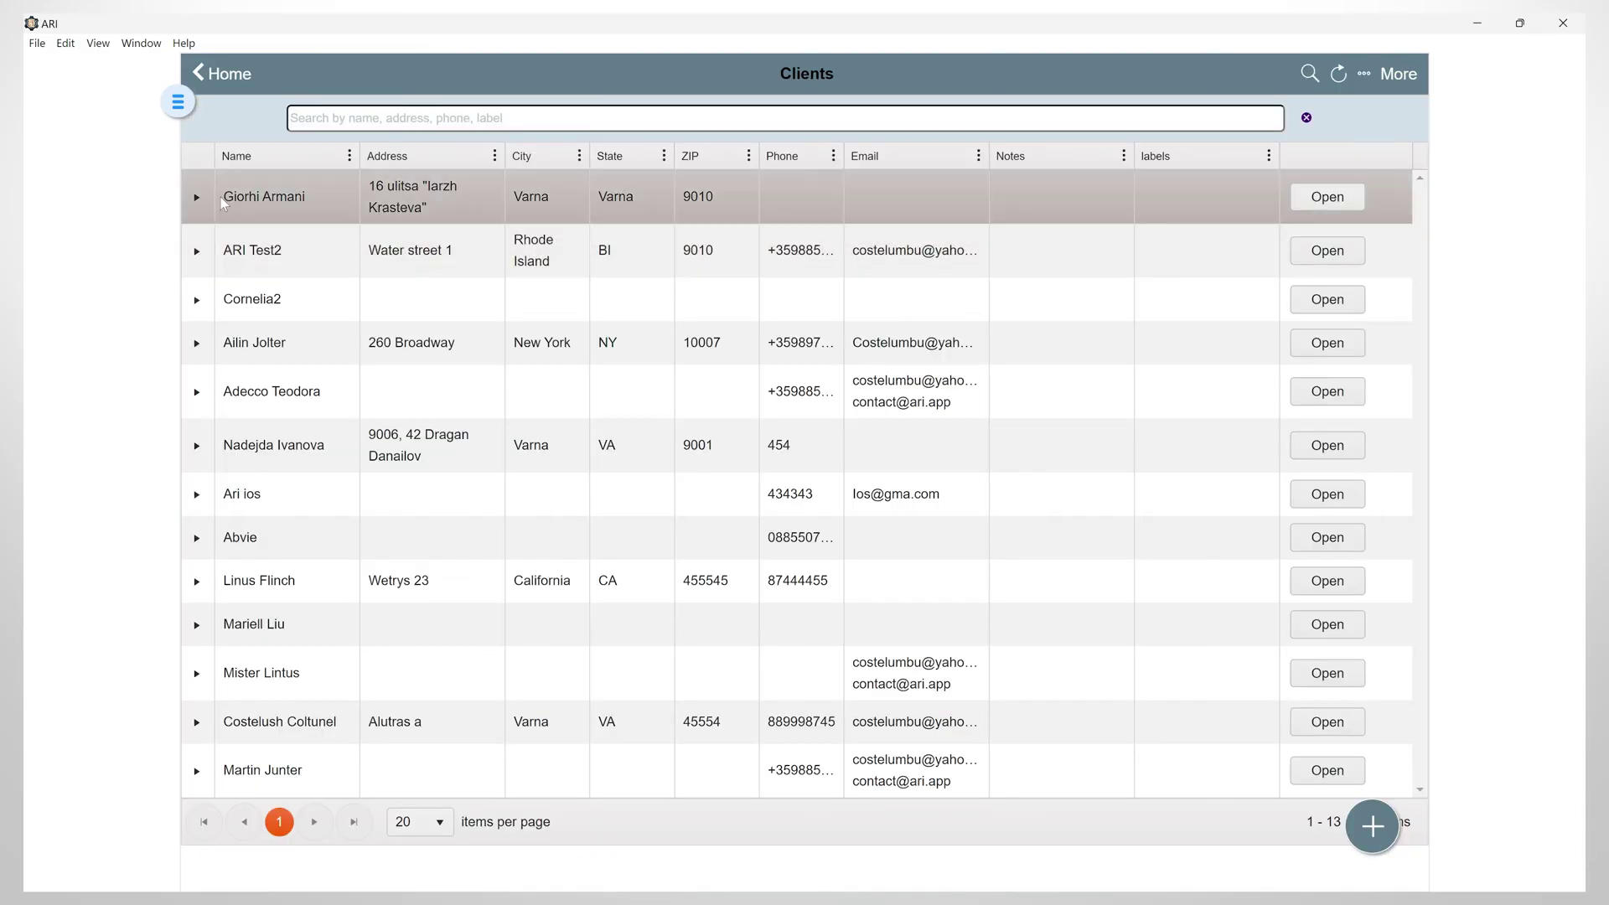
left_click(257, 200)
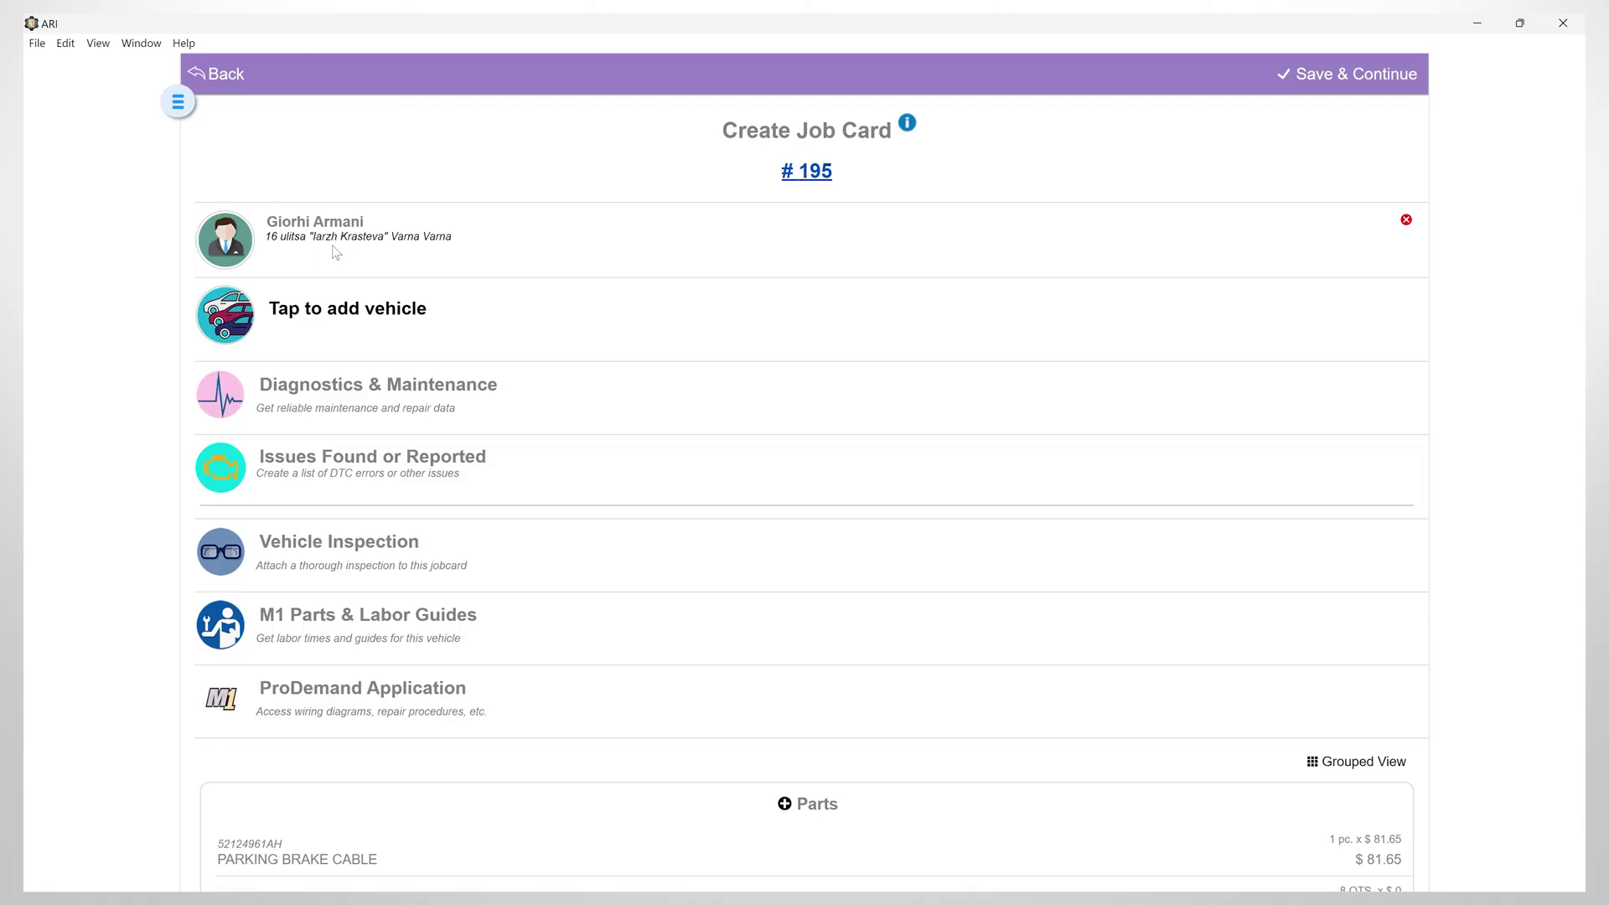
scroll(941, 578, "down", 9)
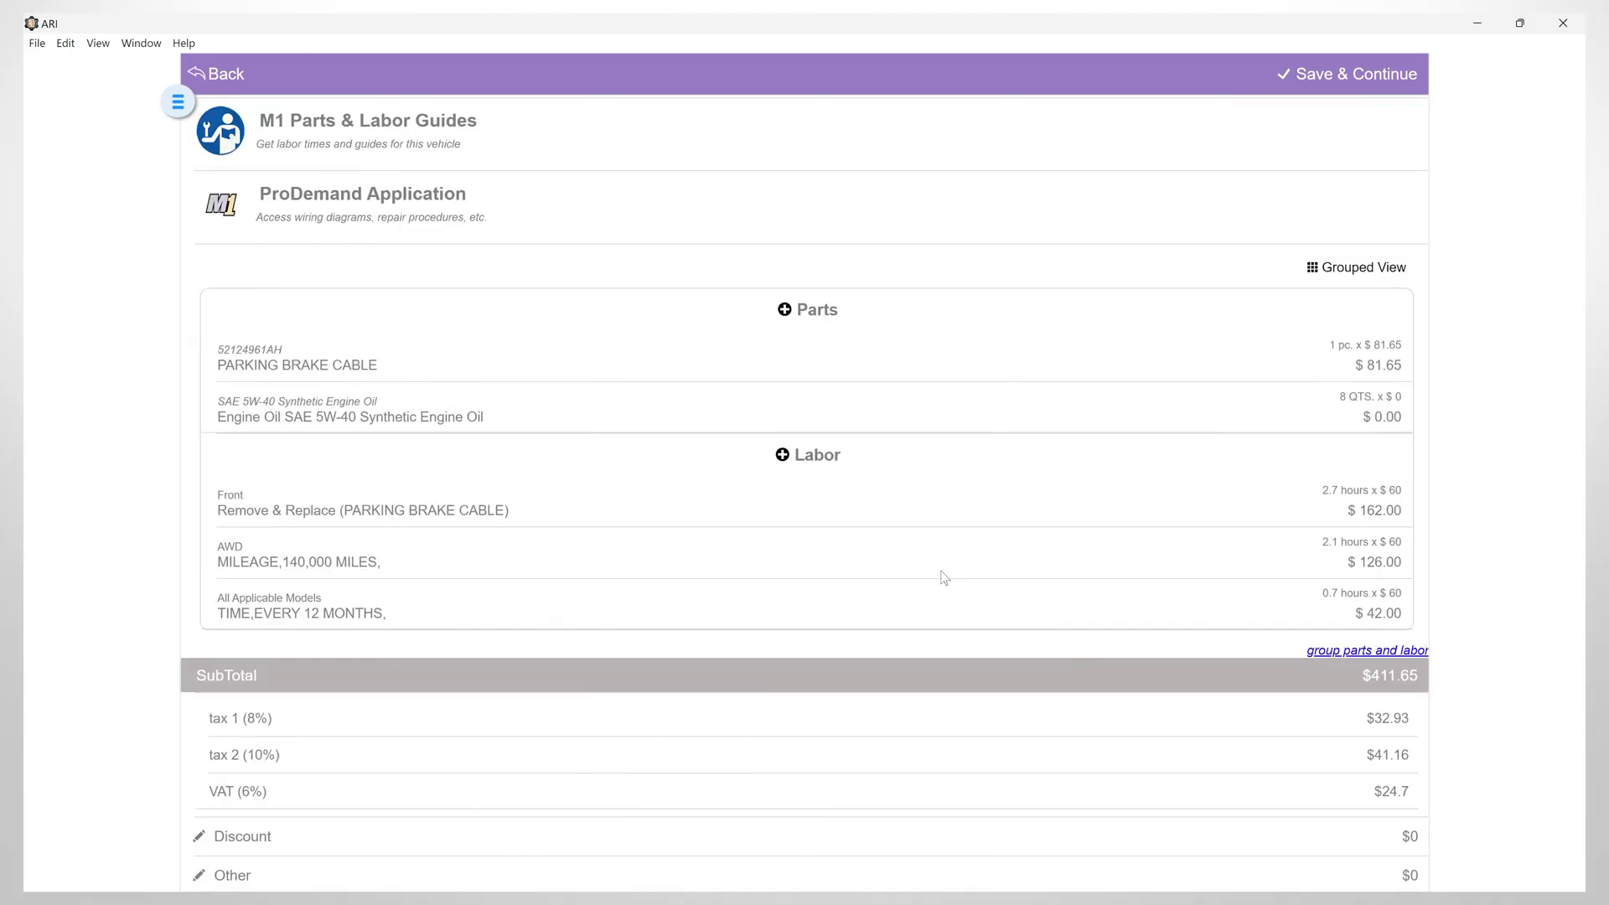
scroll(992, 443, "up", 3)
scroll(620, 528, "down", 4)
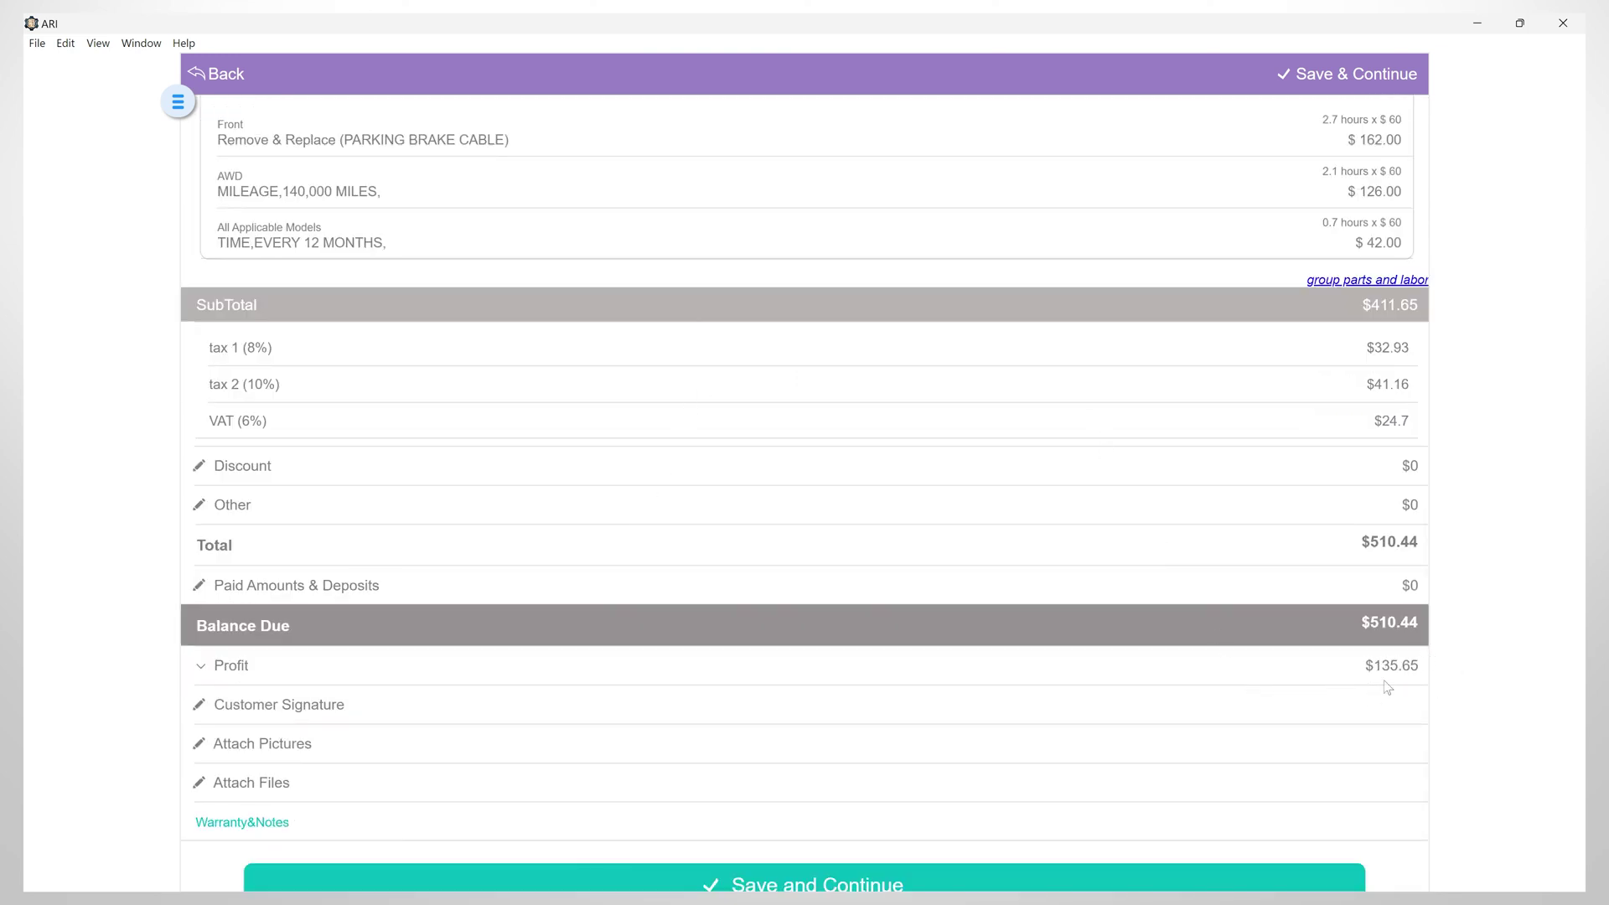
scroll(378, 563, "down", 1)
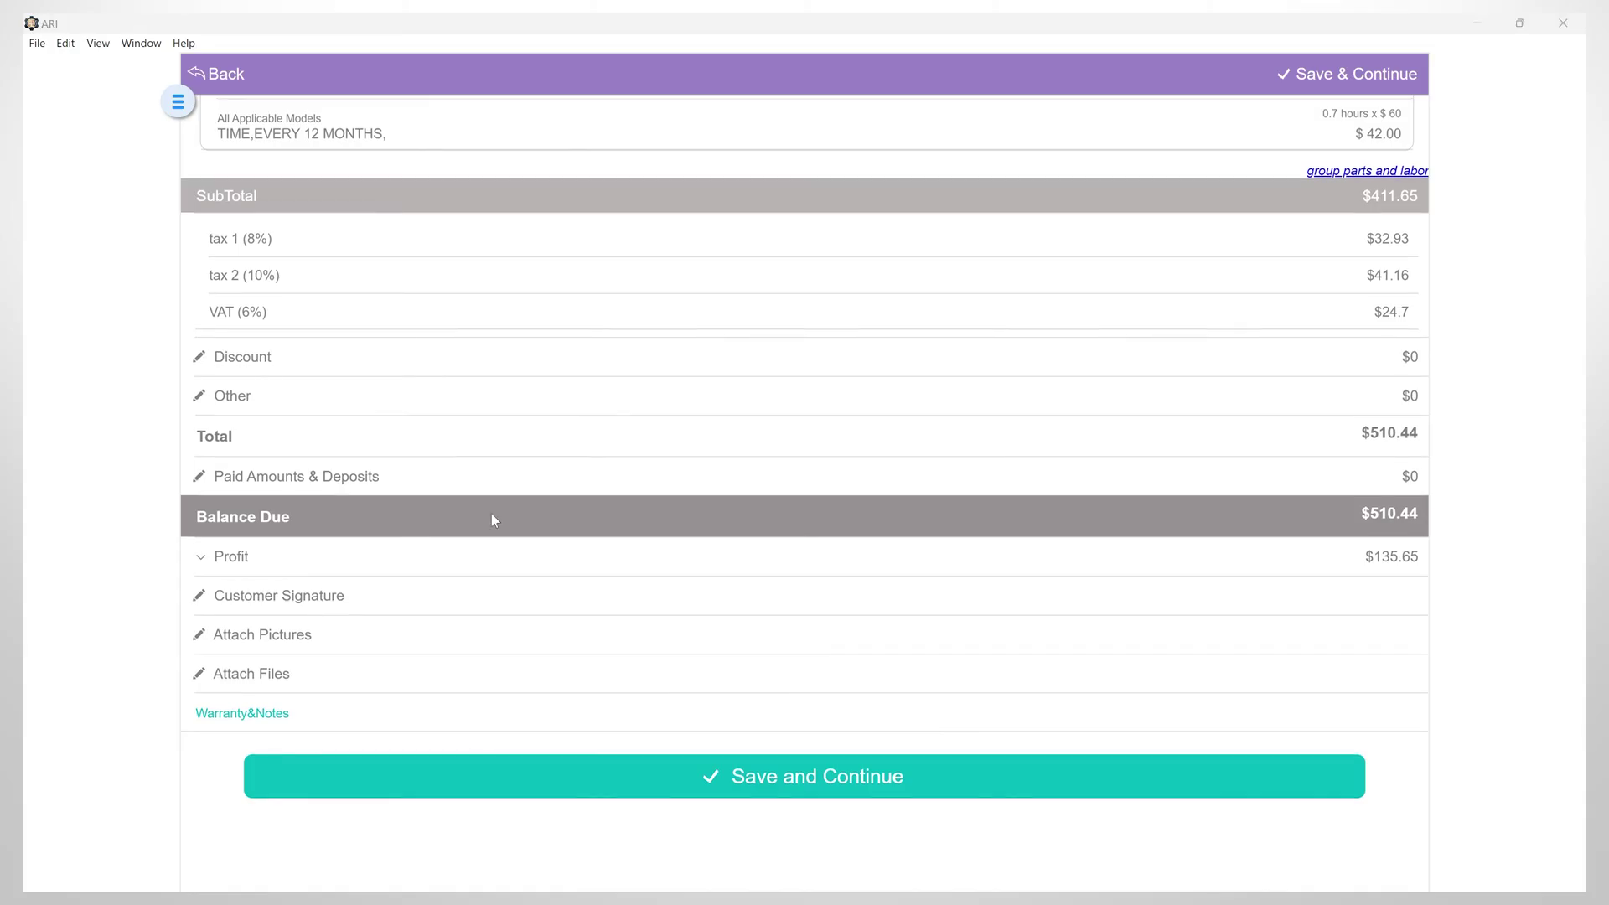
Draw the customer's signature above the line on job card #195 and save it
left_click(204, 598)
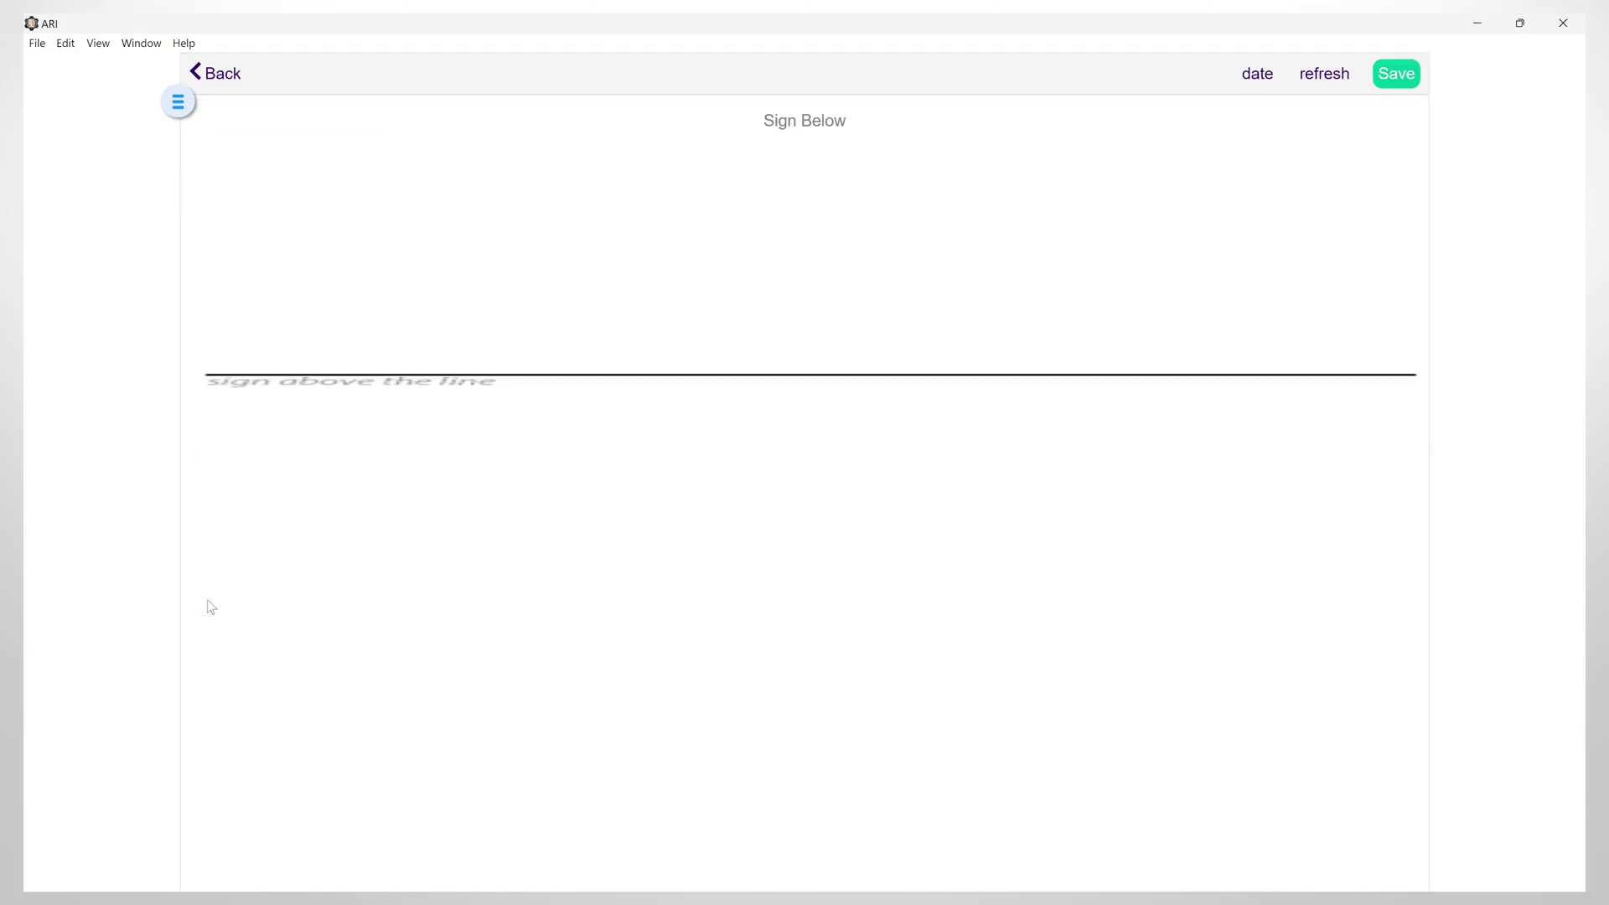
mouse_move(689, 237)
left_mouse_down()
mouse_move(1098, 168)
mouse_move(1149, 244)
left_mouse_up()
left_click(1396, 73)
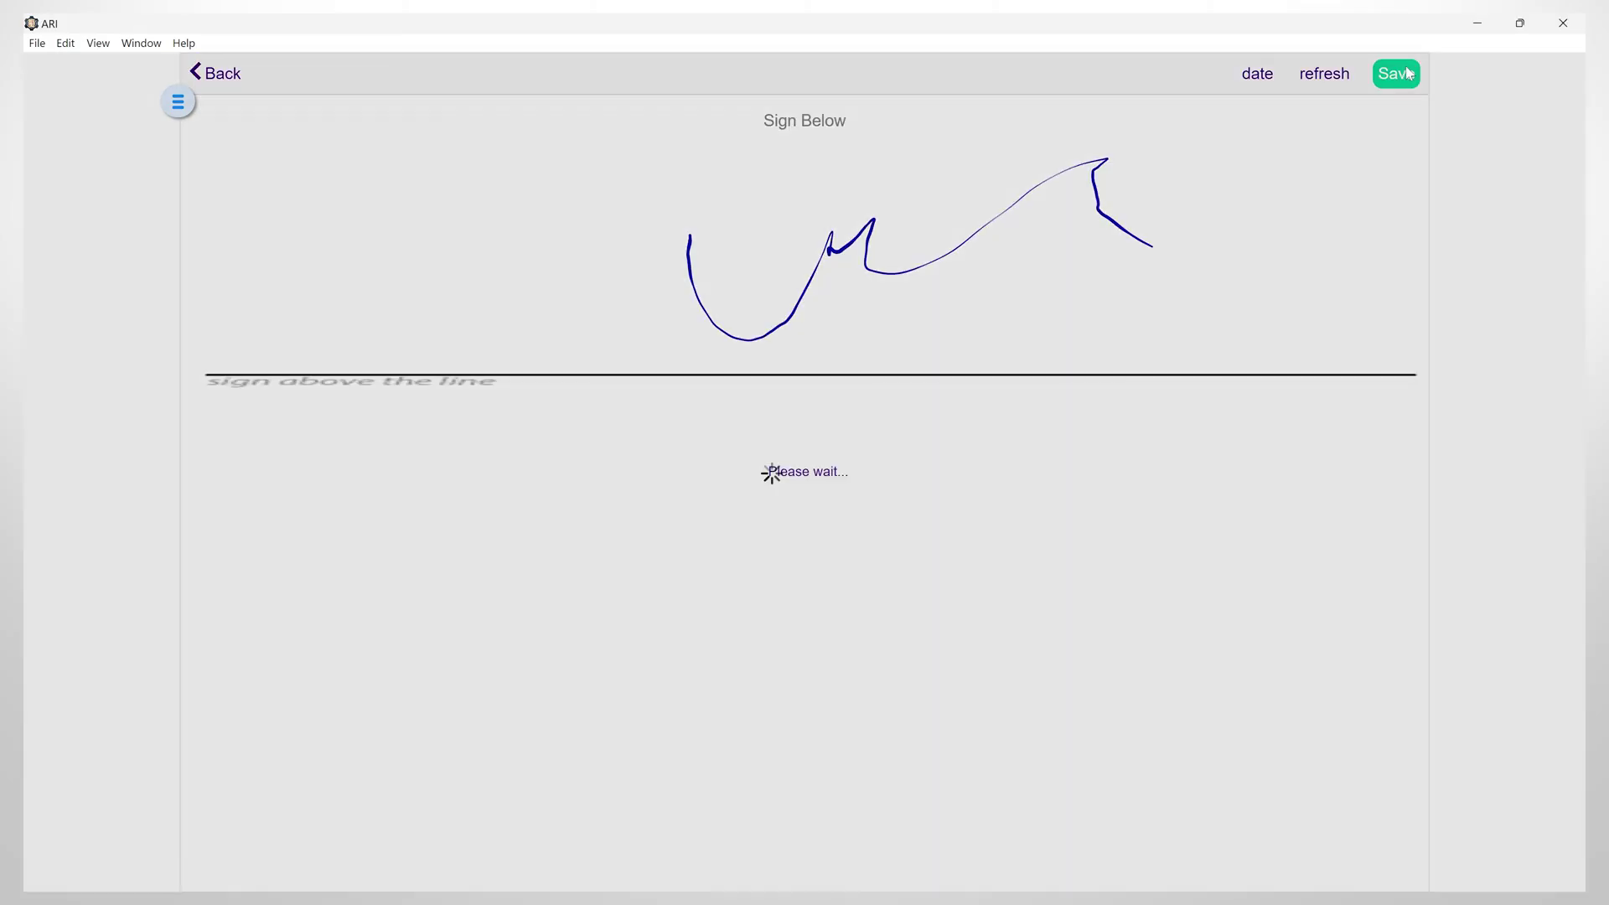
Skip the picture attachments page without adding any photos
scroll(867, 551, "down", 10)
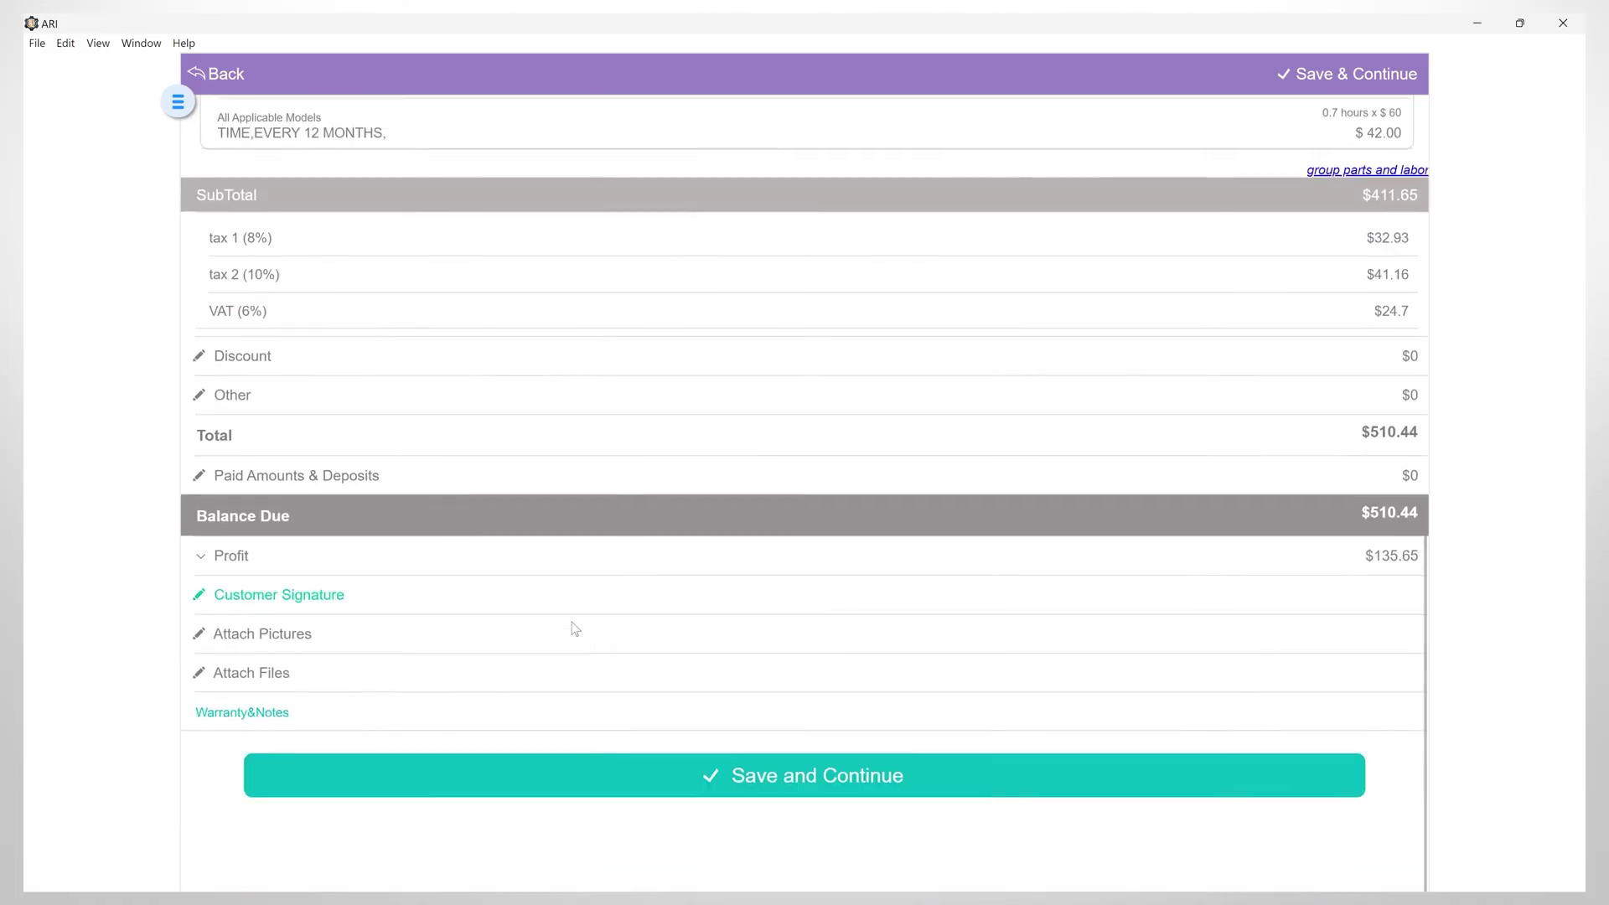
left_click(204, 634)
left_click(211, 74)
scroll(207, 685, "down", 10)
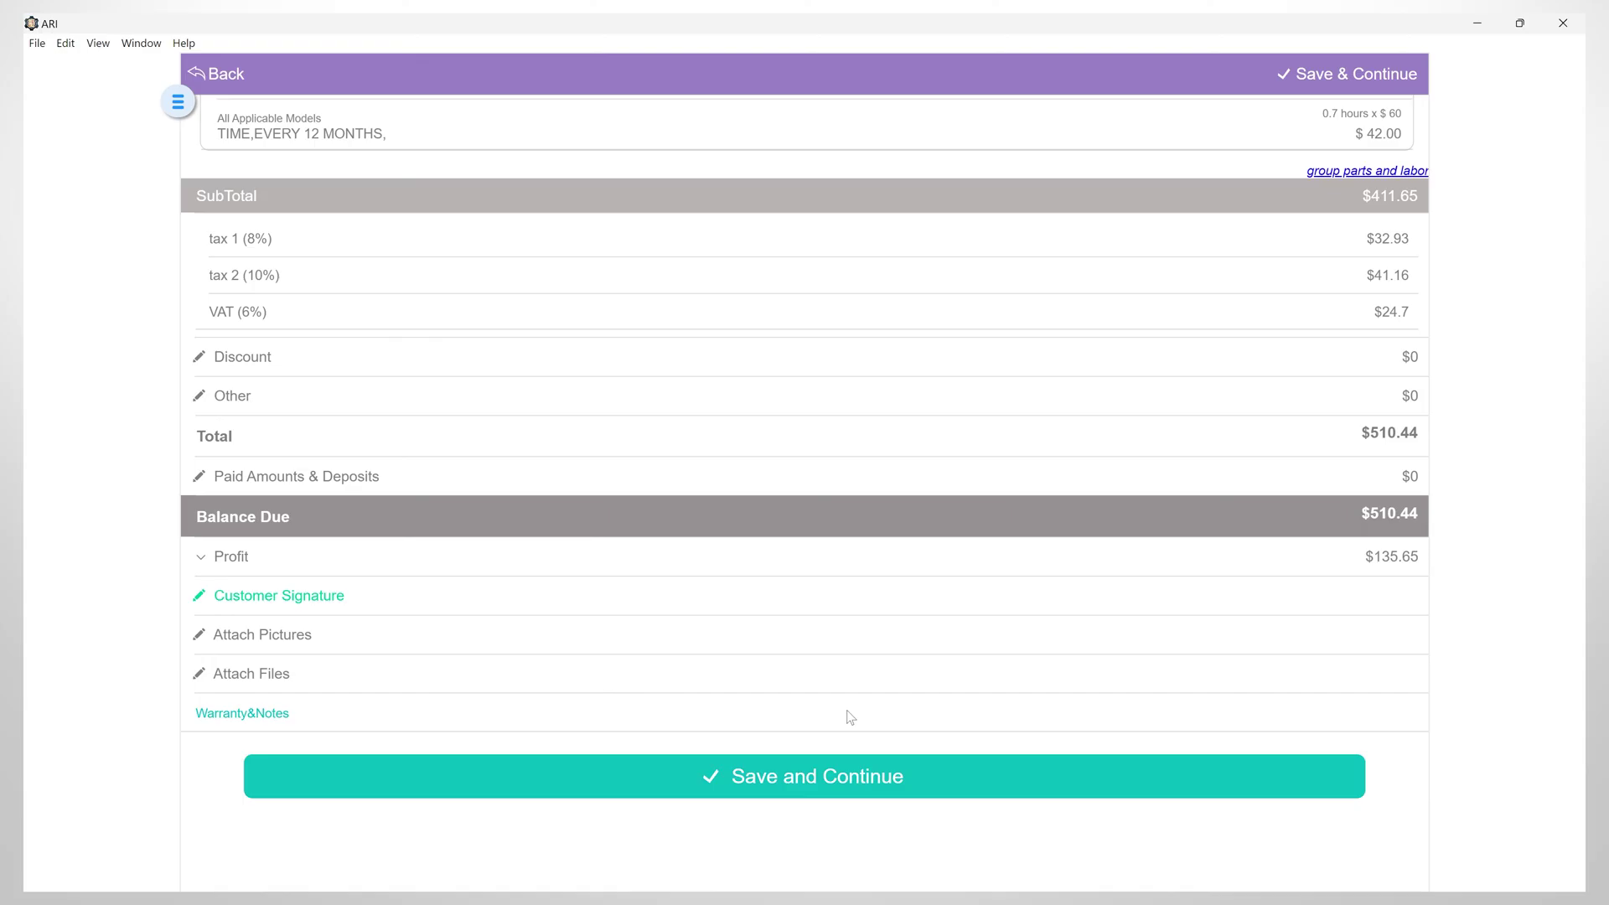
Save job card #195, check invoice #195's $510.44 balance and both signatures, then go back
left_click(798, 777)
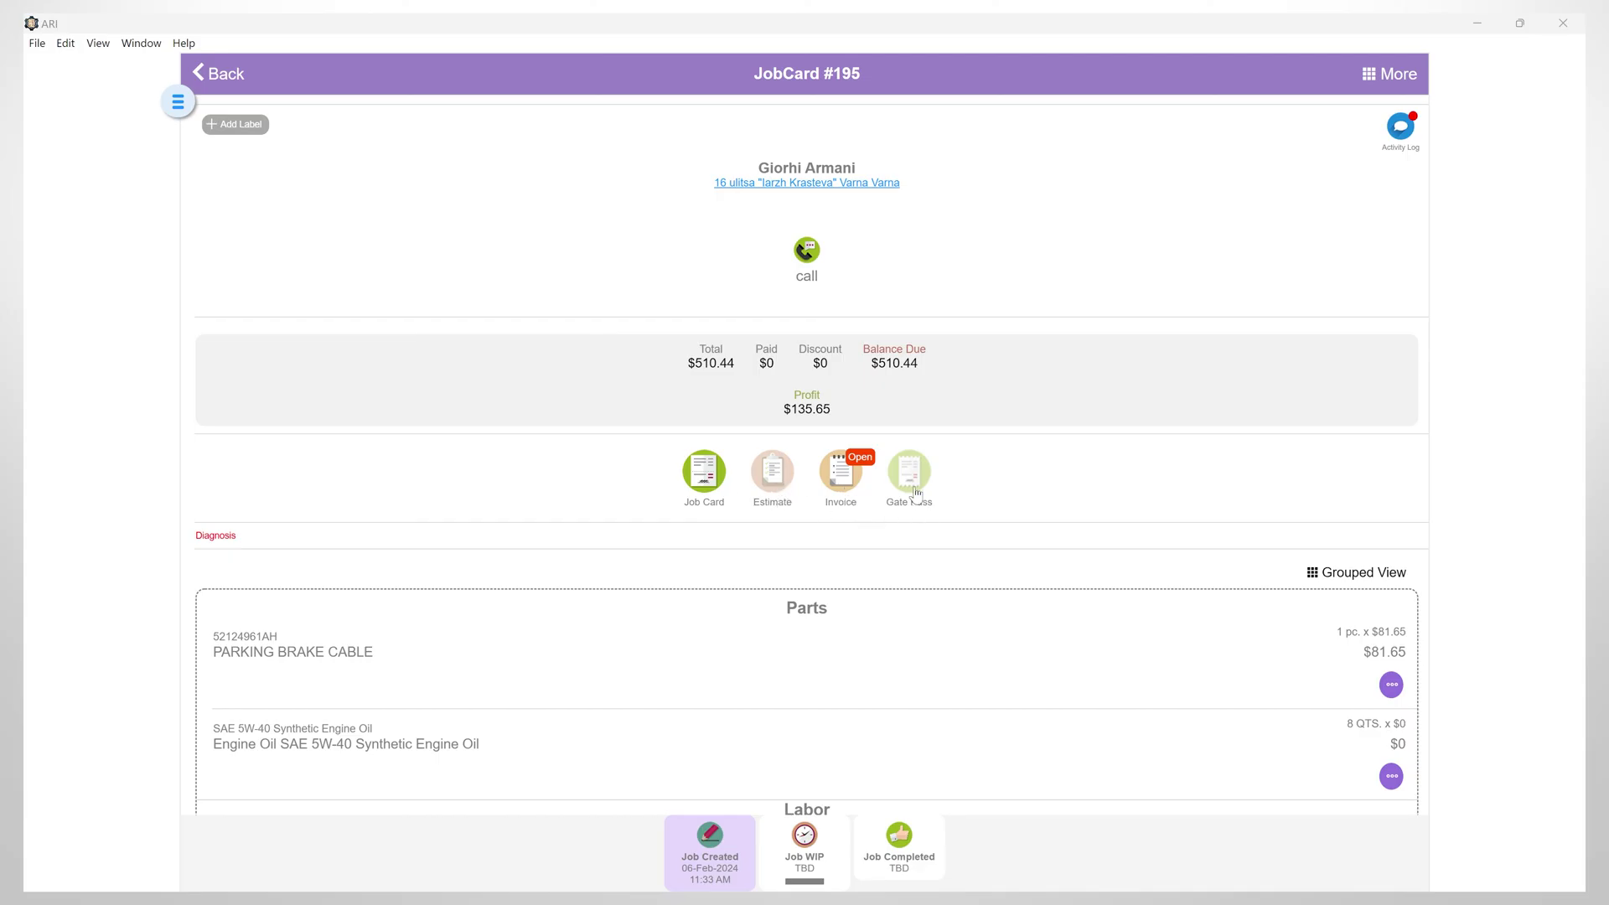
left_click(845, 492)
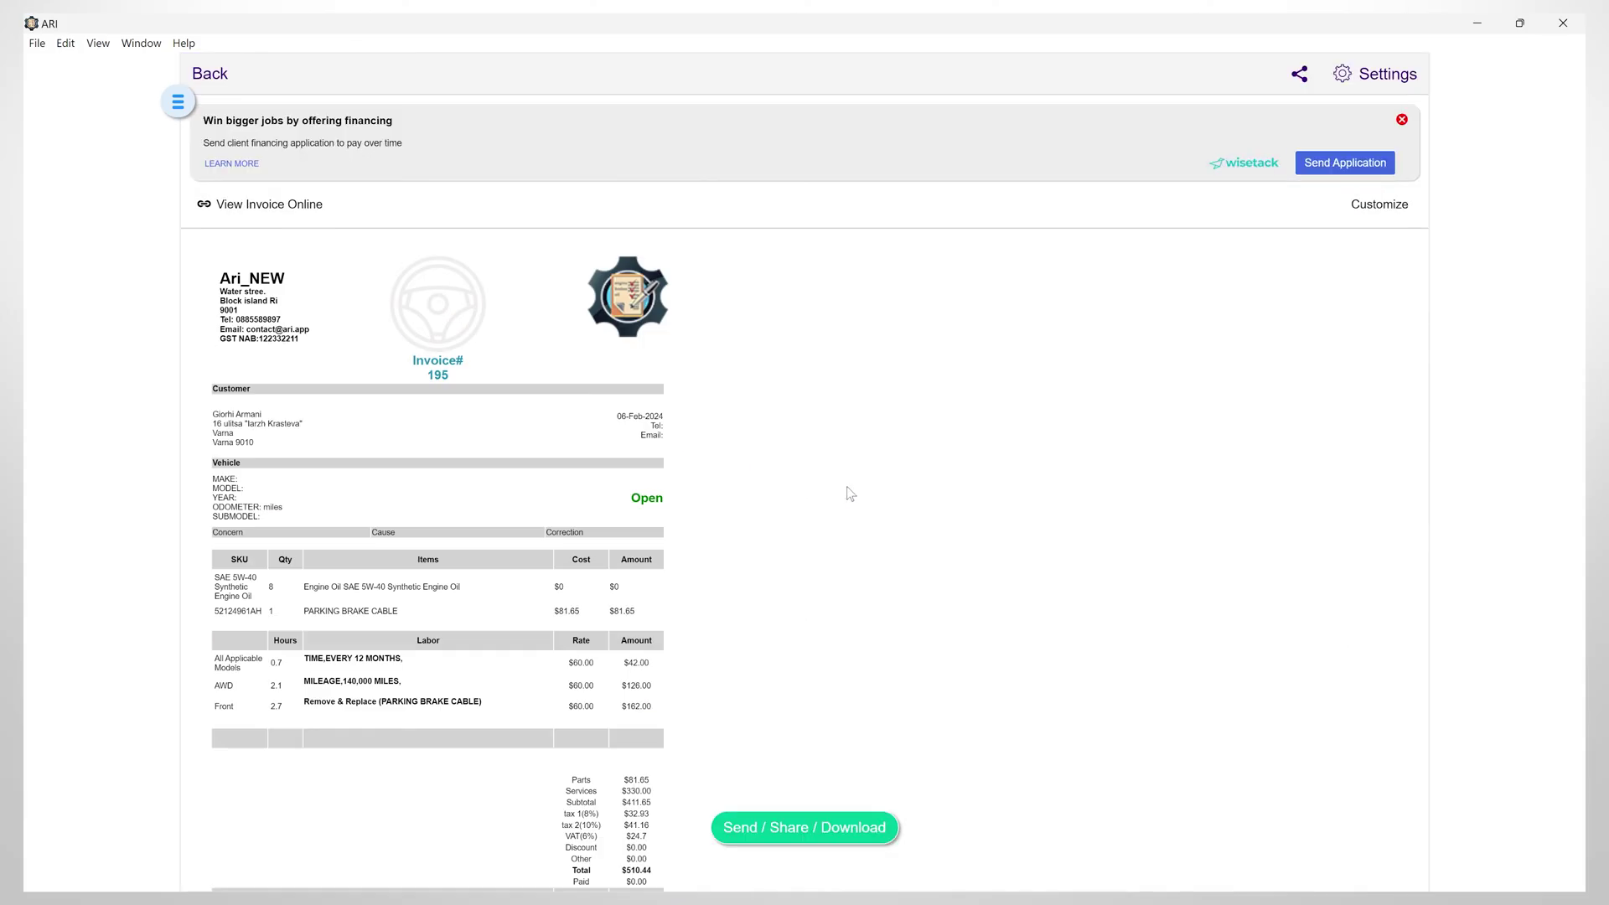
scroll(706, 825, "down", 3)
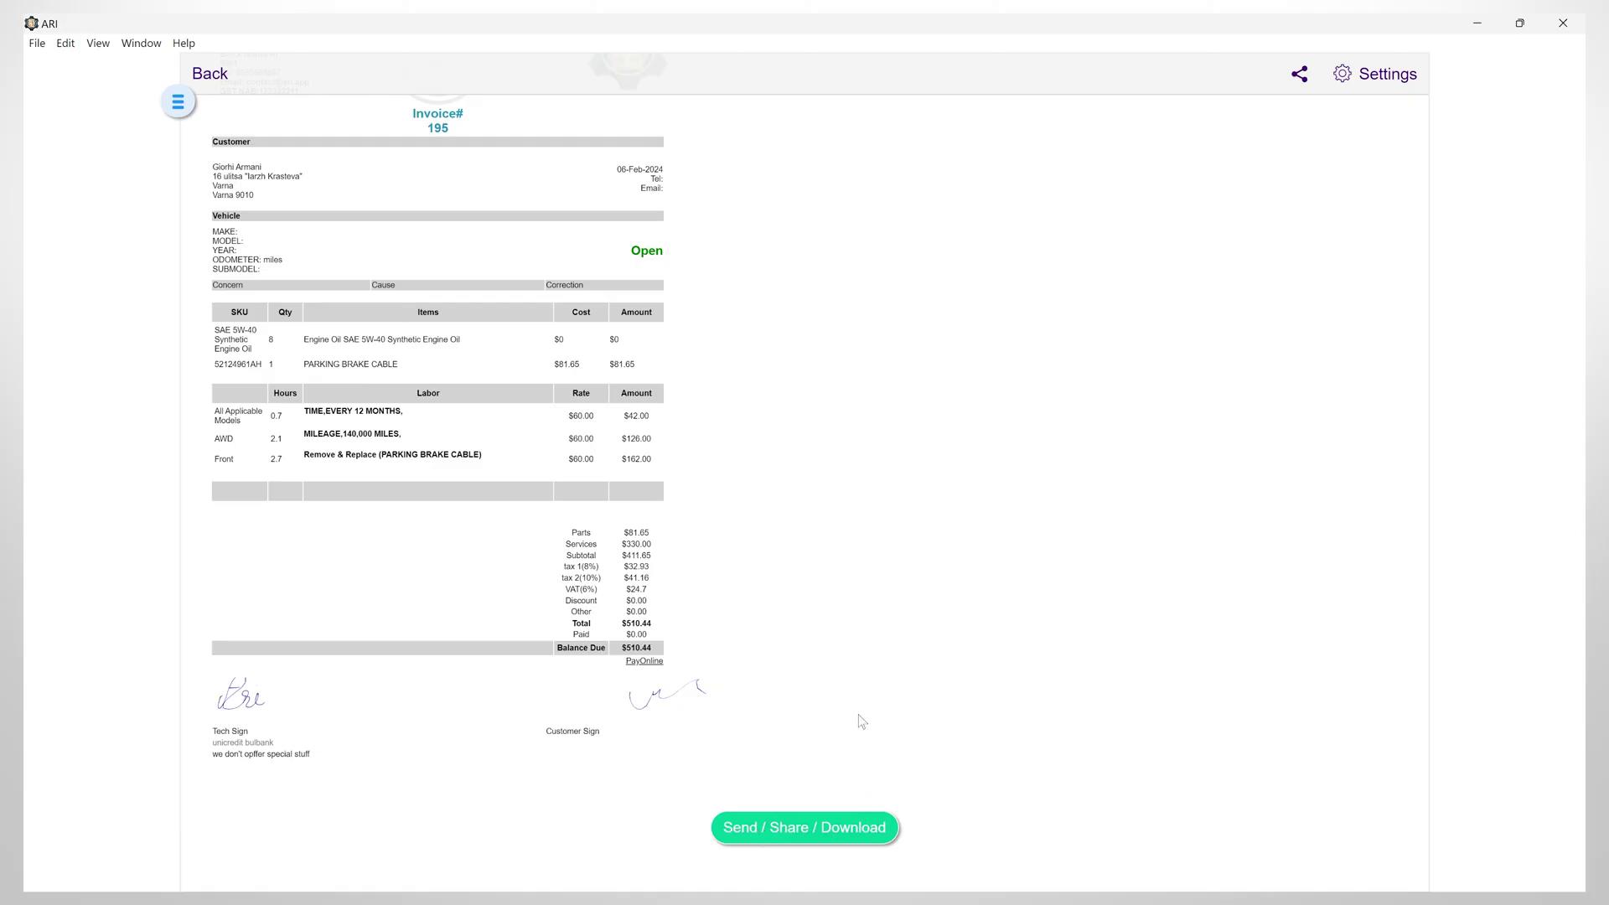
scroll(793, 536, "up", 3)
left_click(192, 72)
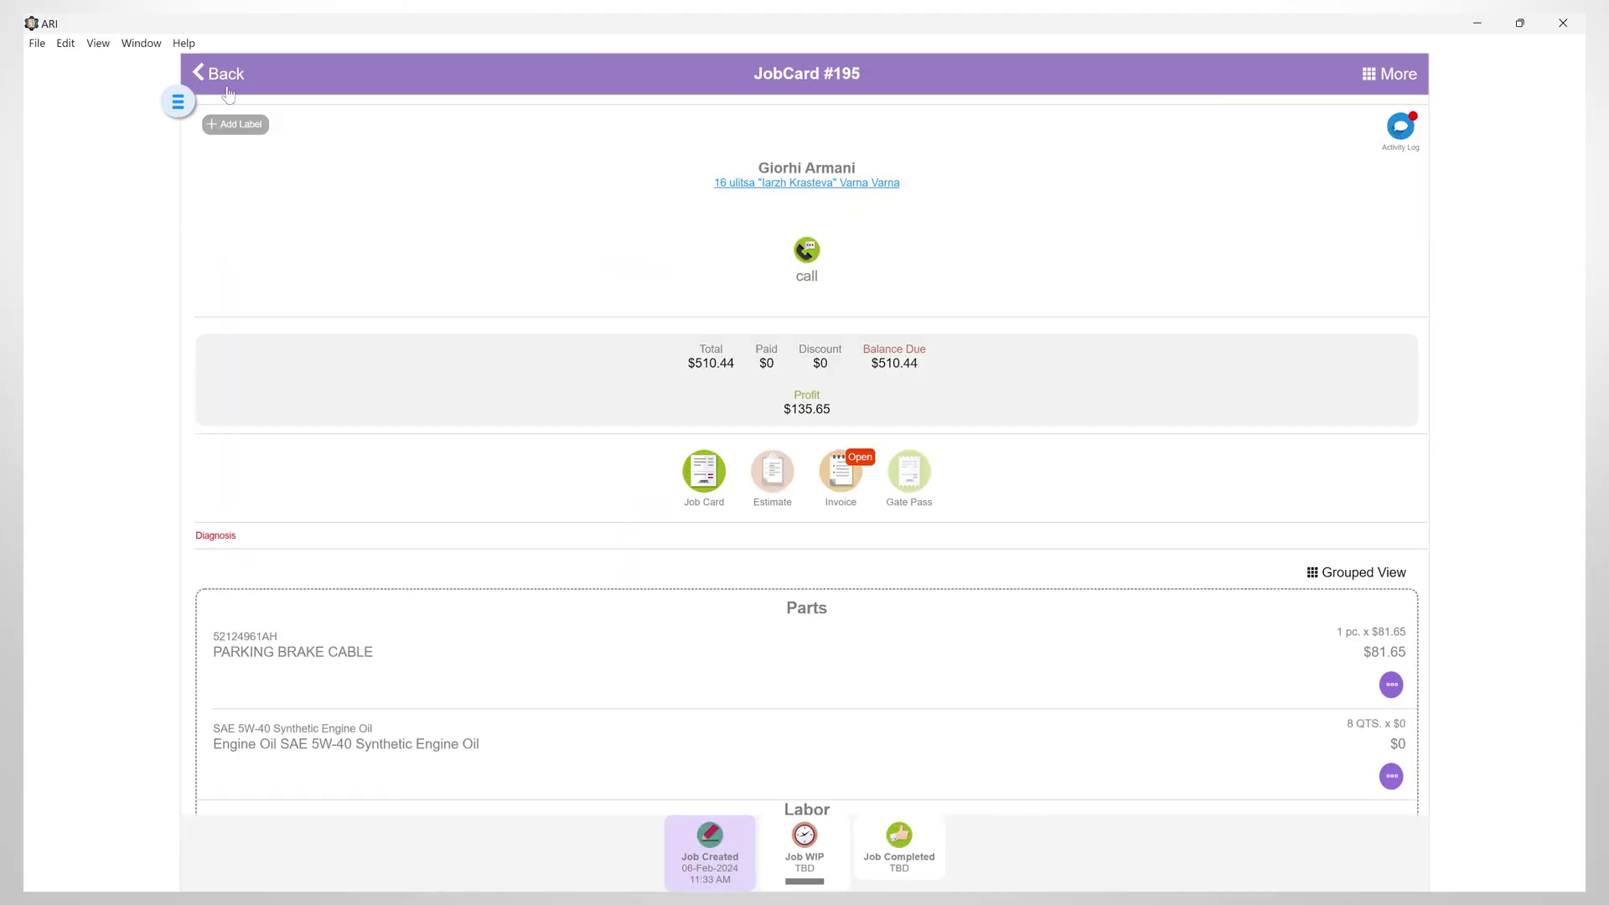